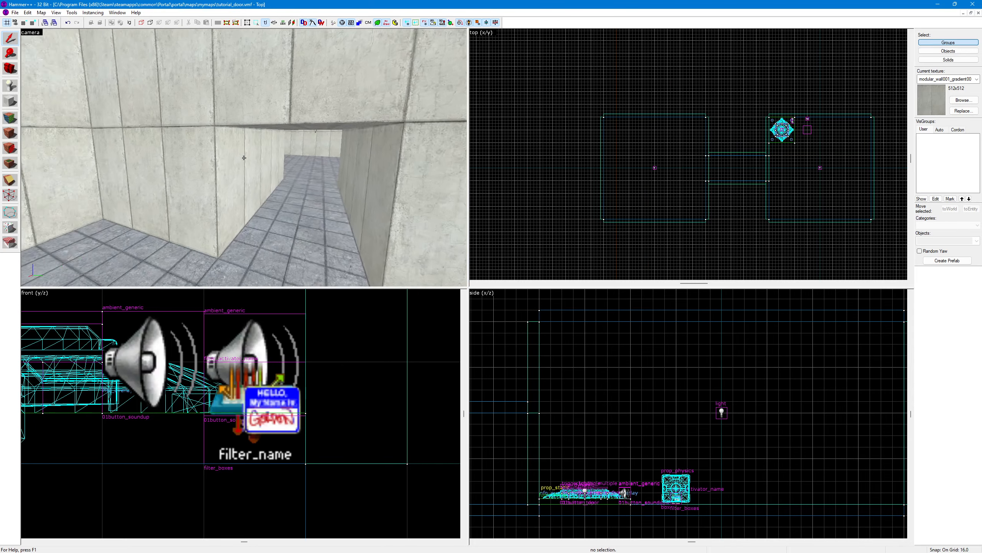
Step: Examine the two rooms, the connecting corridor, and the floor button and cube in the 3D view
key("w")
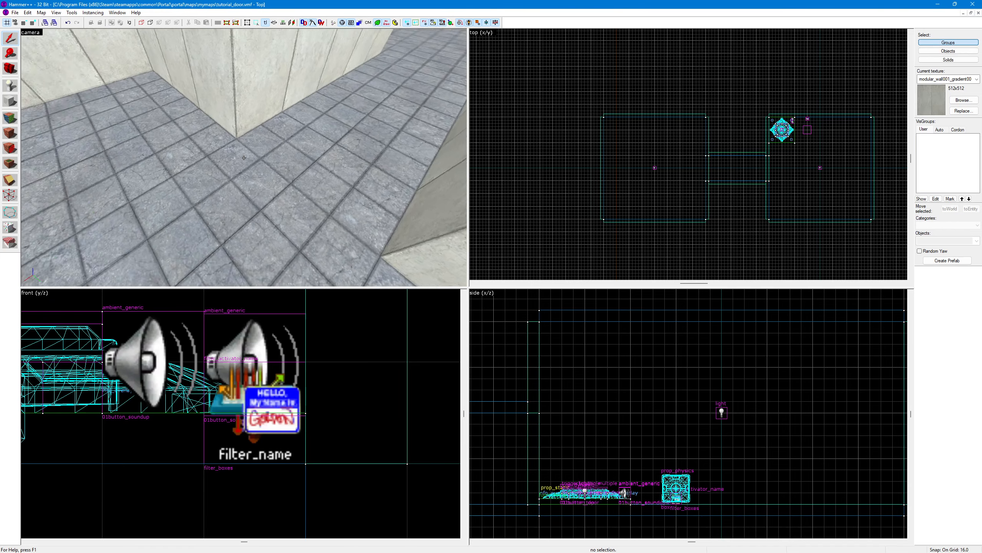
key("w")
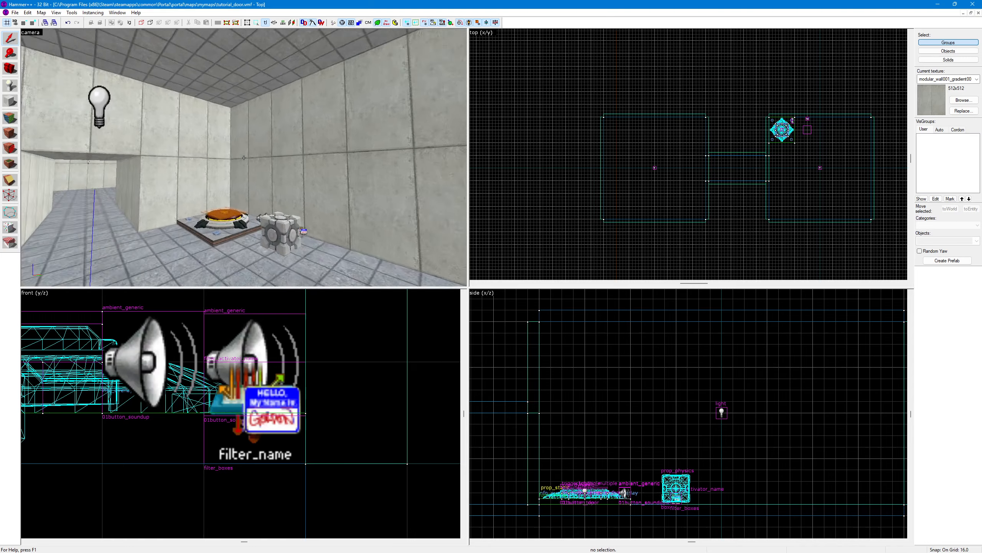
key("w")
key("w")
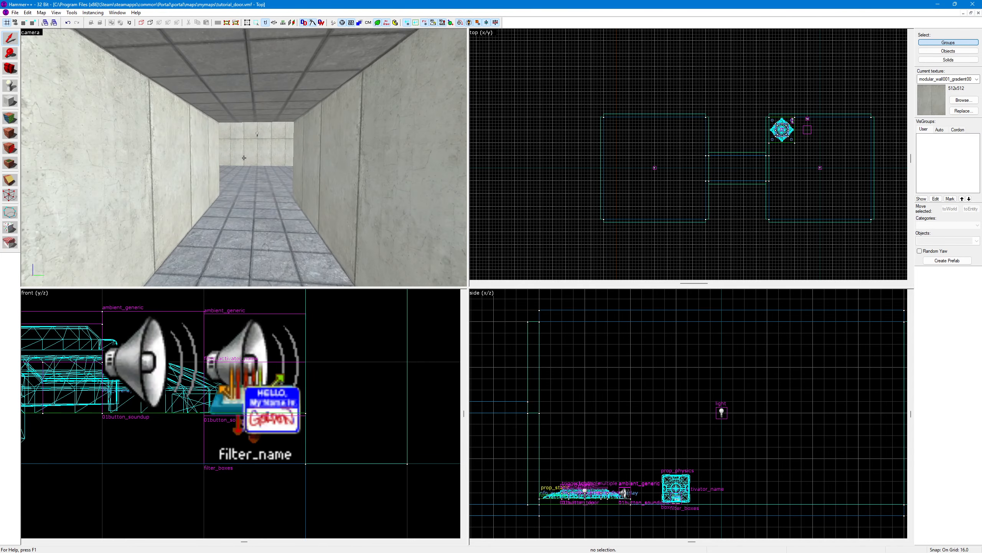
key("s")
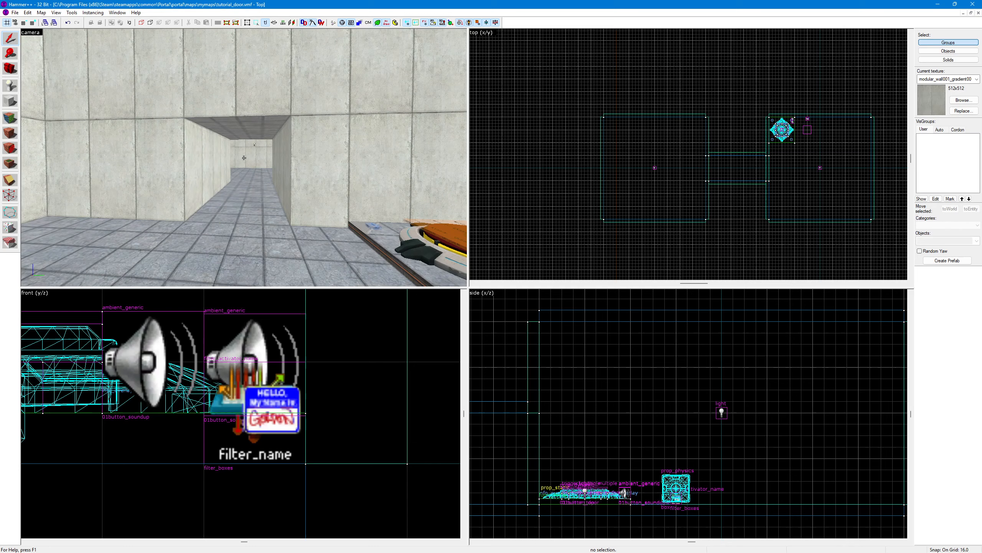
key("w")
key("z")
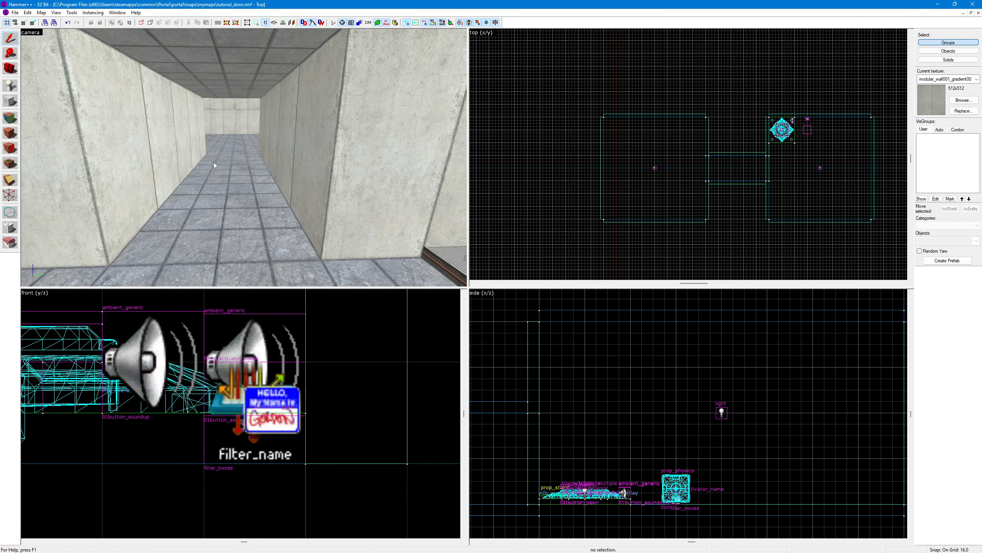
left_click(193, 191)
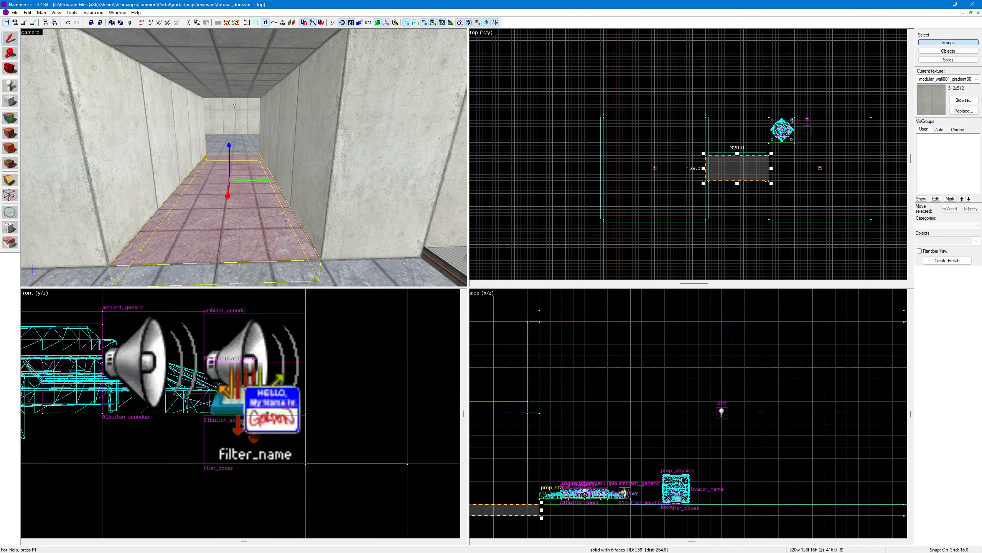
key("z")
left_click(244, 157)
left_click(244, 157)
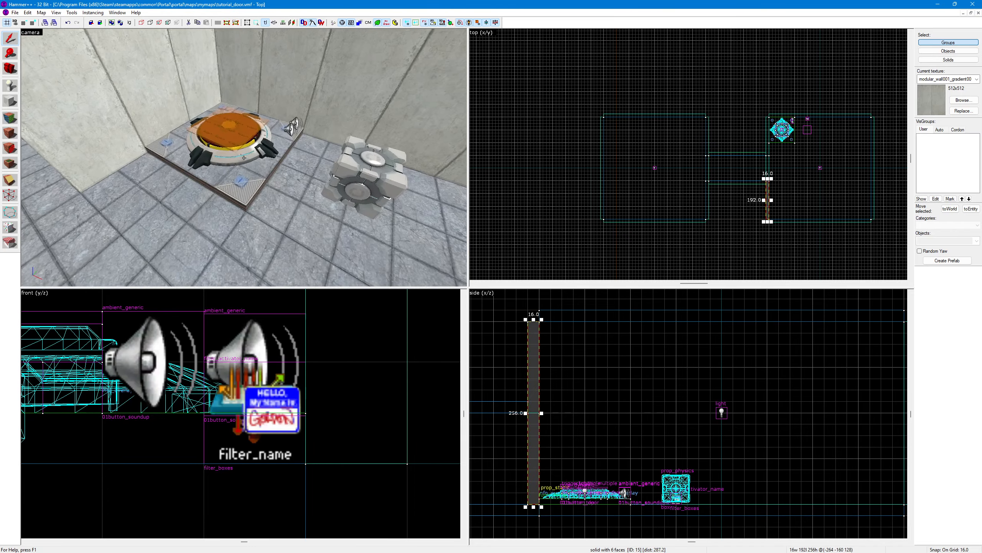
key("w")
key("s")
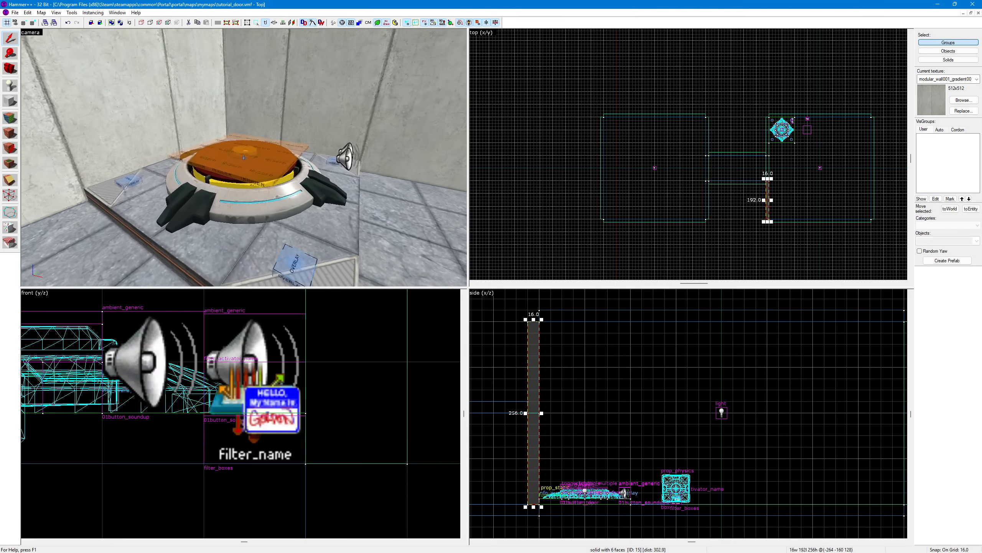
Step: Place an info_player_start entity on the floor in the middle of the button room
key("w")
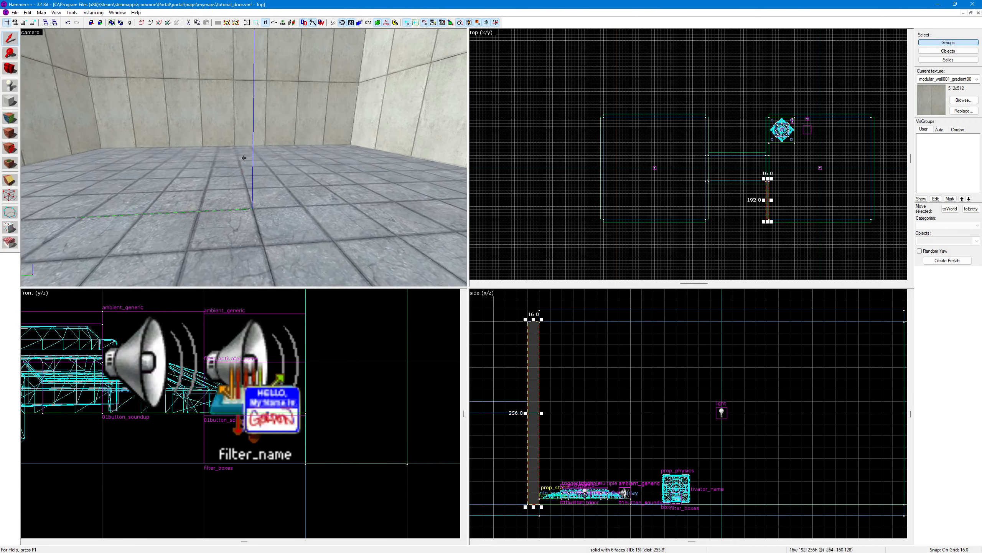
key("z")
key("shift+e")
key("Return")
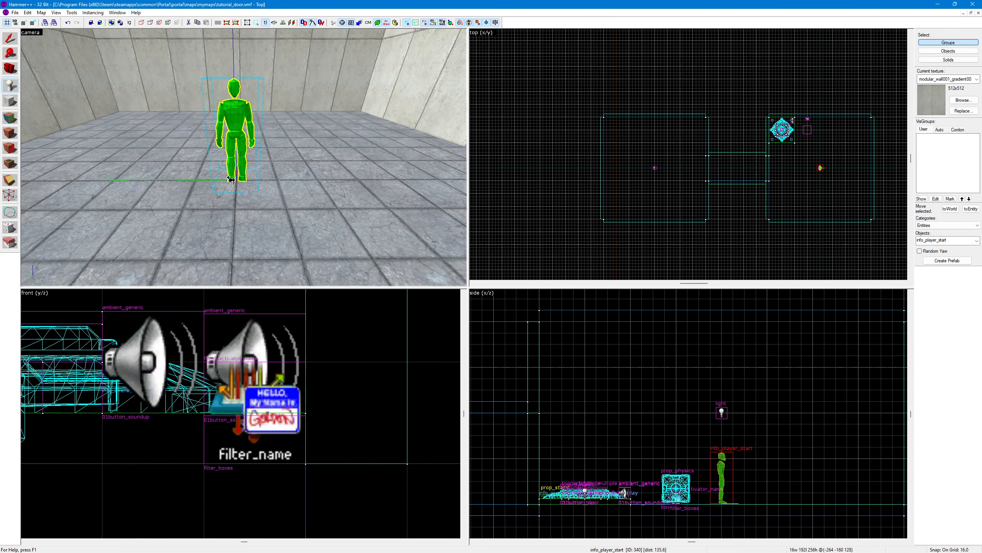
Step: Rotate the info_player_start 180 degrees in the top view so it faces the corridor, and clear the selection
left_click(12, 40)
scroll(813, 156, "up", 7)
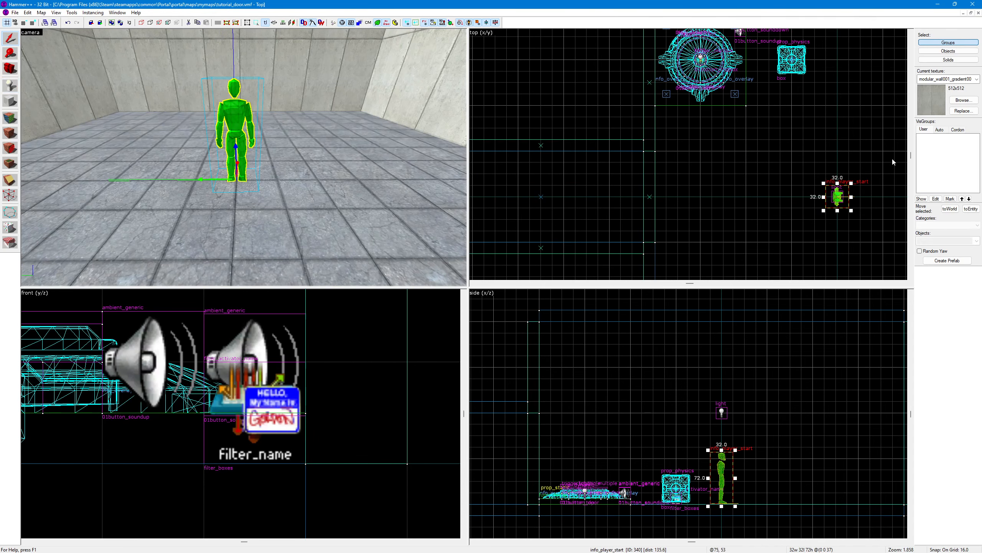
middle_click_drag(892, 157, 769, 167)
scroll(769, 168, "down", 1)
scroll(770, 169, "up", 1)
left_click(701, 191)
left_click_drag(687, 179, 715, 206)
key("z")
key("w")
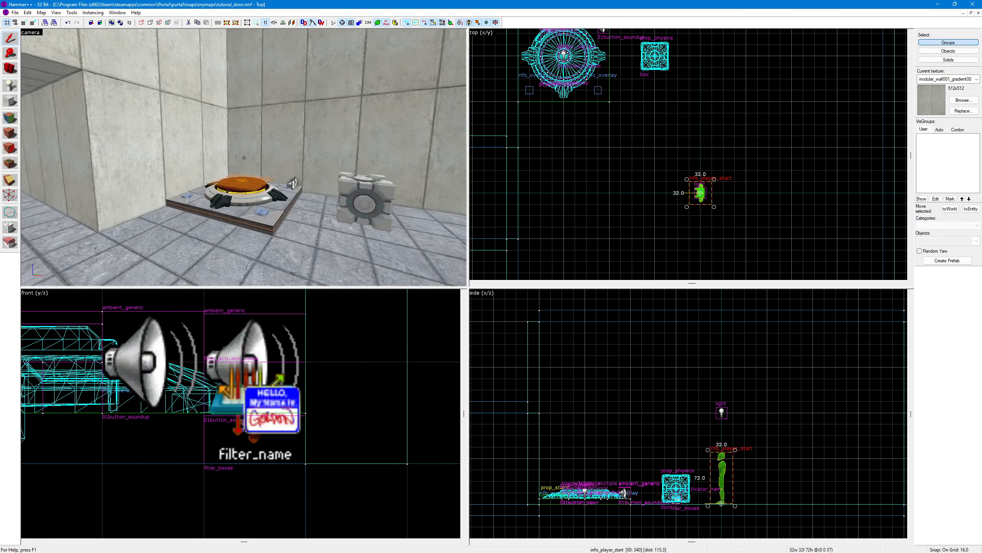
key("Escape")
Step: Outline a new block 16 units thick and 128 units wide across the corridor opening in the top view
key("w")
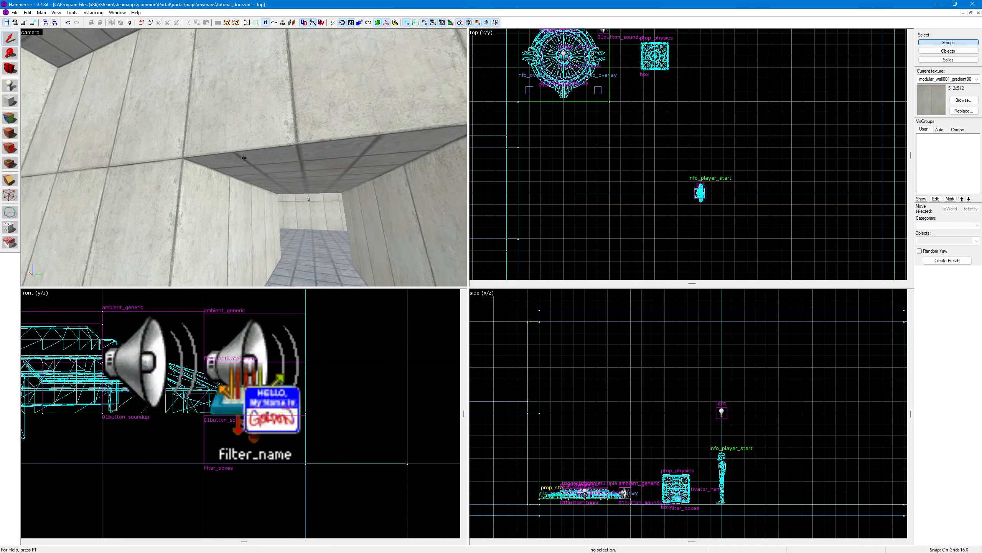
key("z")
left_click(10, 101)
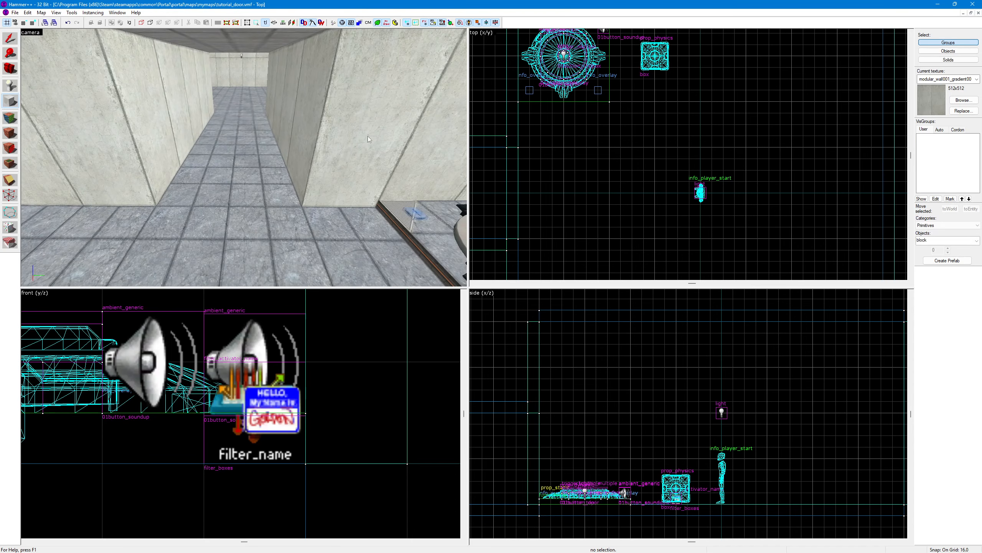
scroll(695, 156, "down", 3)
scroll(573, 157, "up", 4)
left_click_drag(598, 147, 612, 260)
key("z")
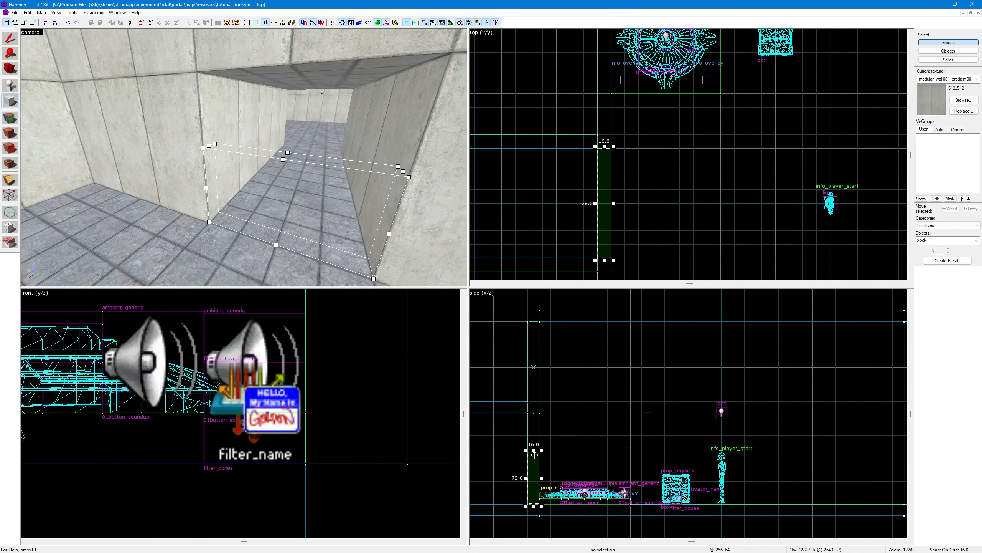
Step: Resize the new block outline to 128 units high and 32 units thick to fill the corridor opening
left_click_drag(534, 450, 534, 413)
key("z")
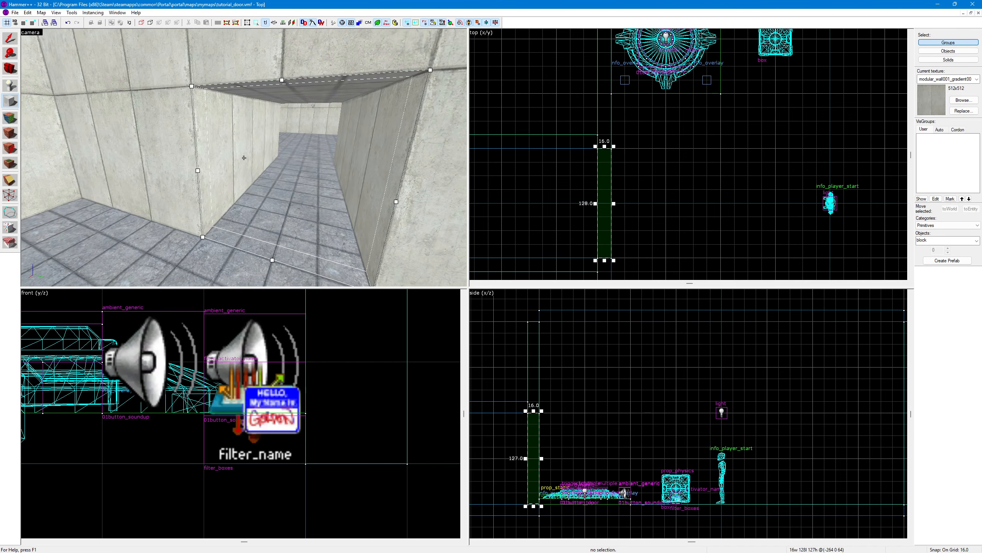
key("z")
left_click_drag(533, 505, 533, 507)
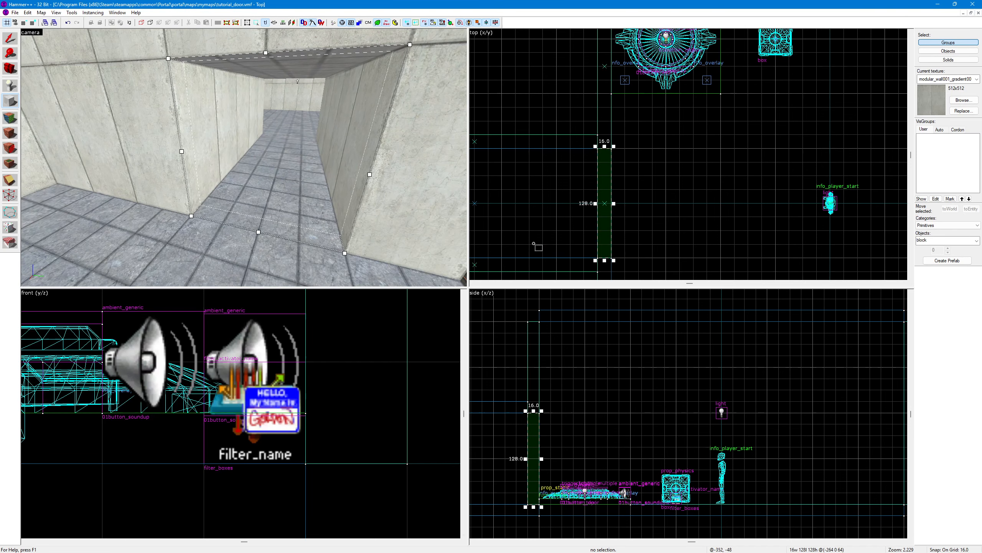
left_click_drag(595, 203, 582, 203)
key("z")
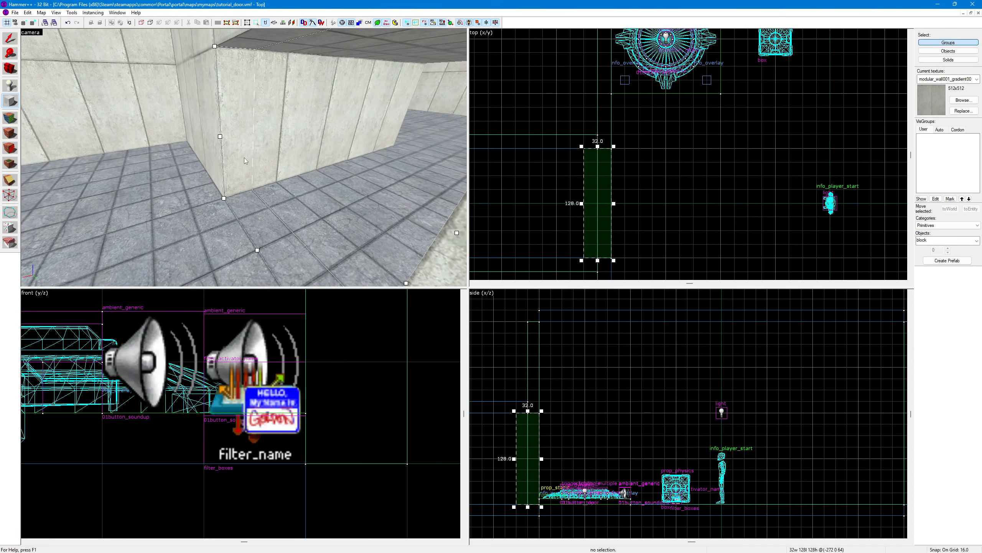
key("z")
Step: Choose the tools/toolsnodraw texture and create the door block with it in the corridor opening
left_click(978, 102)
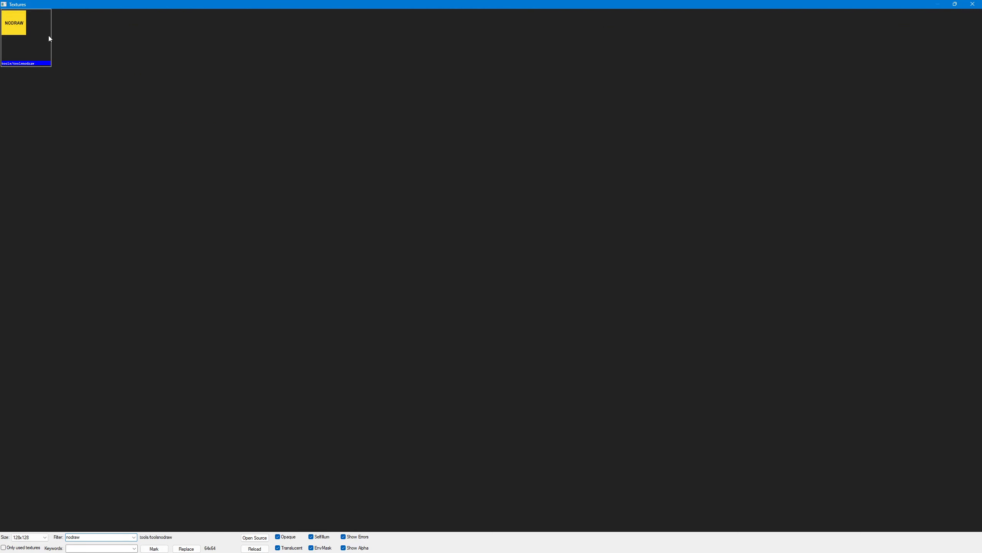
double_click(49, 35)
left_click(244, 158)
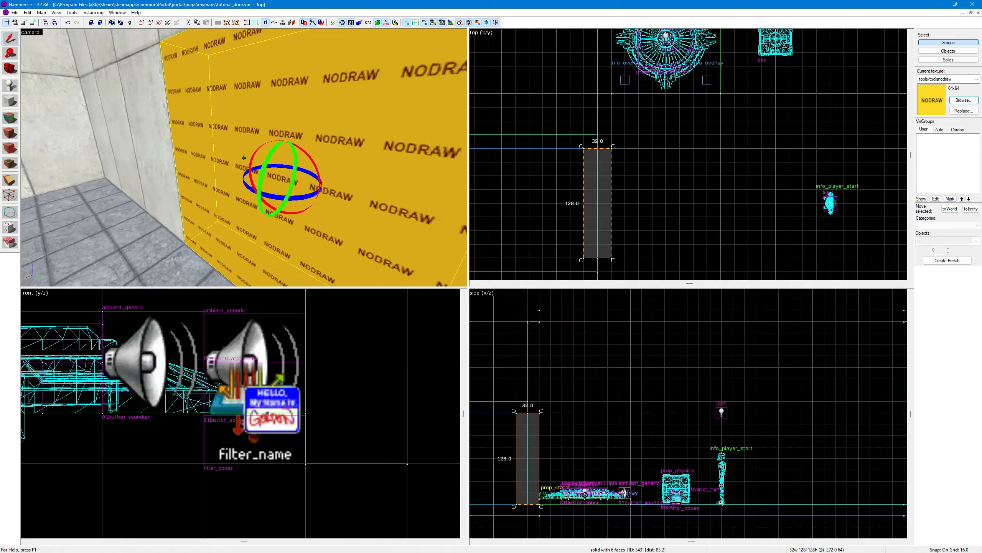
key("s")
key("w")
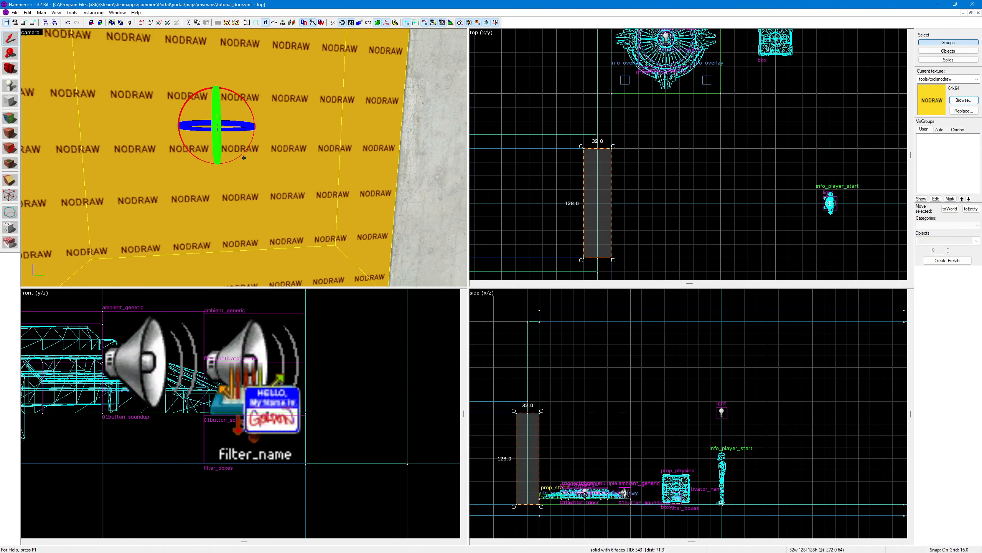
key("s")
key("z")
Step: Enlarge the front viewport around the nodraw block and reselect the block
scroll(360, 402, "down", 16)
scroll(324, 395, "up", 2)
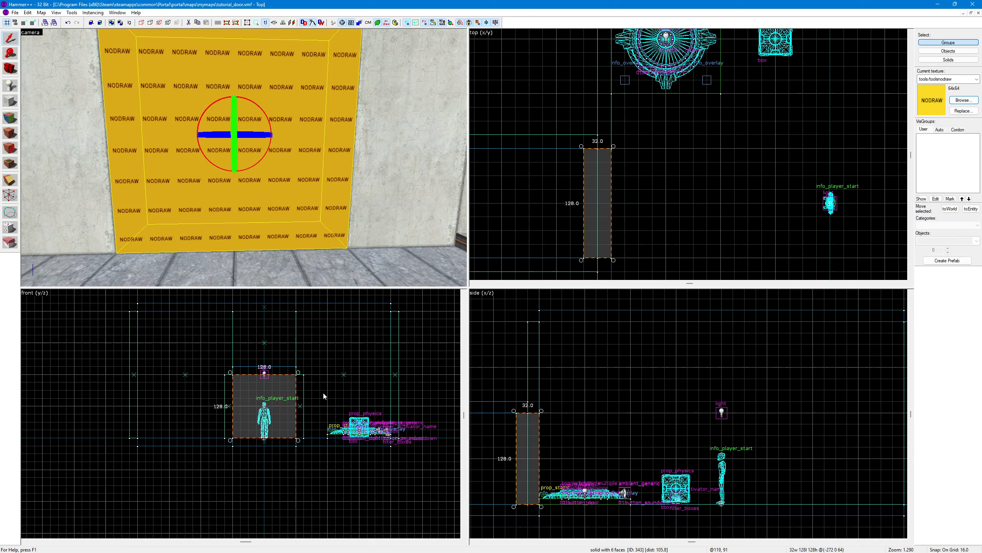
scroll(324, 395, "up", 6)
scroll(260, 413, "down", 1)
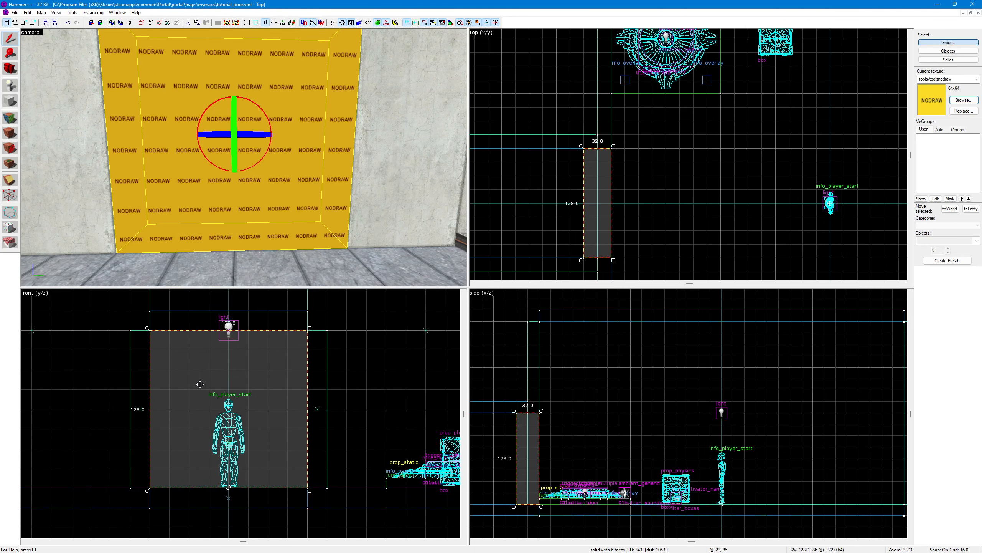
scroll(200, 383, "up", 1)
left_click(417, 283)
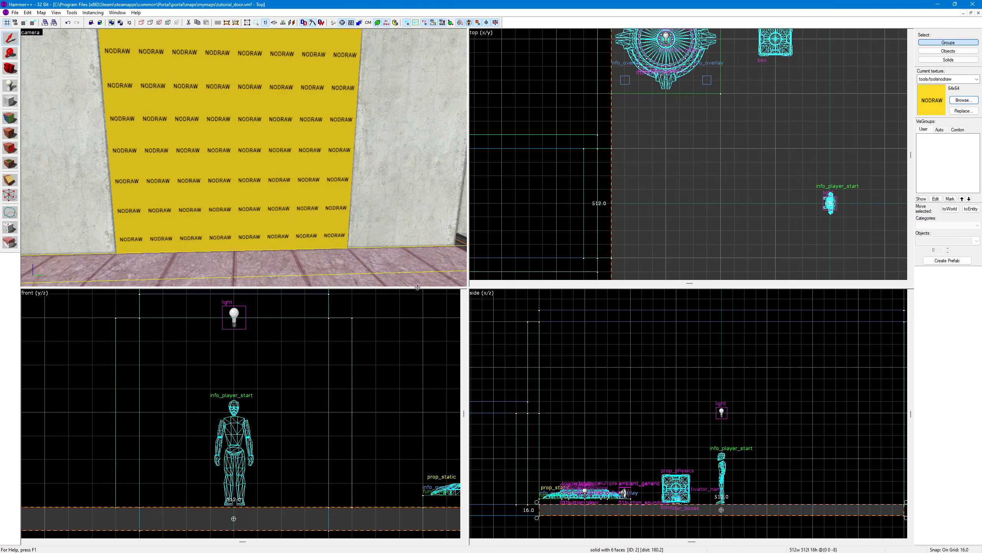
left_click_drag(417, 287, 417, 193)
left_click_drag(467, 217, 563, 228)
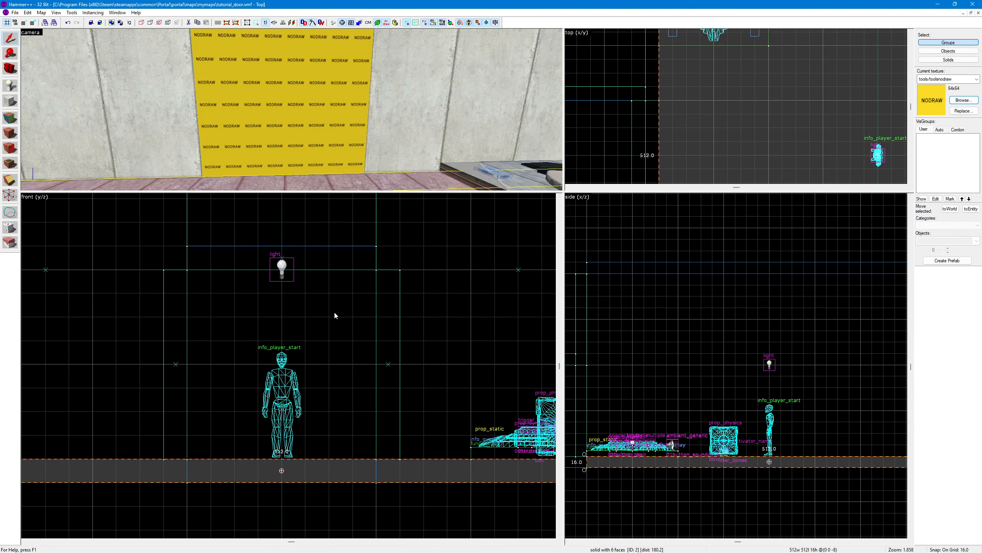
left_click(335, 316)
scroll(350, 133, "up", 3)
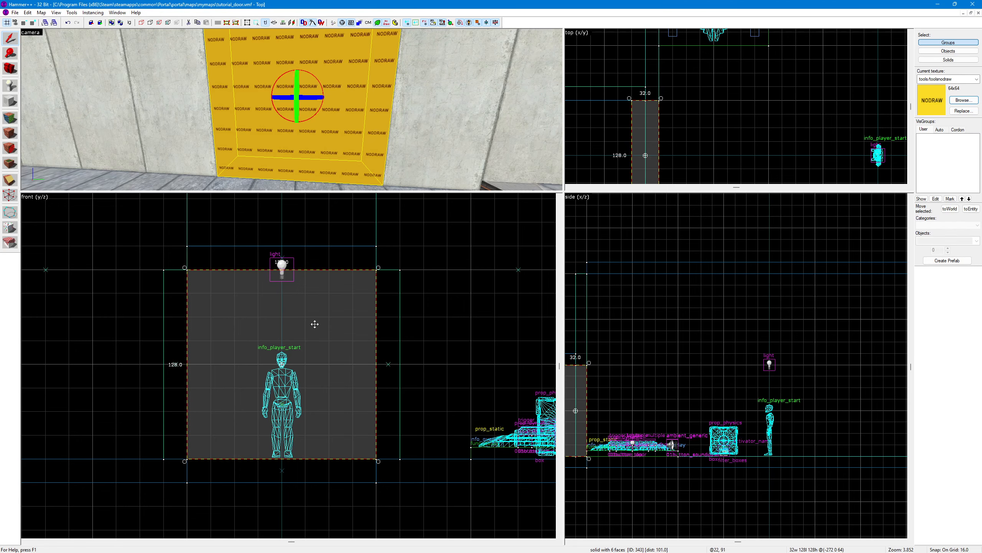
Step: Reduce the grid snap to 4 units and draw a horizontal clip line across the nodraw block, 24 units below its upper edge
key("bracketleft")
key("bracketleft")
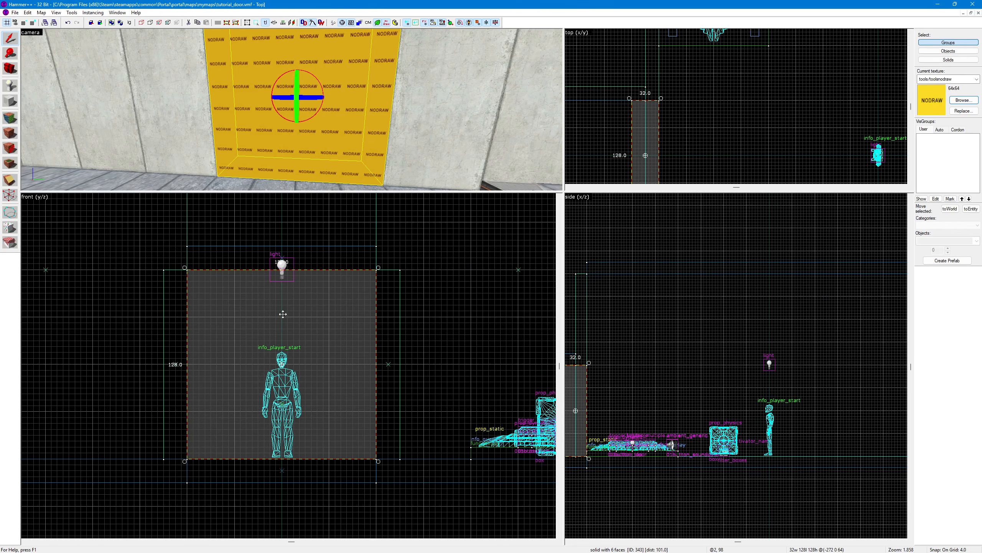
scroll(282, 341, "up", 1)
scroll(283, 342, "up", 1)
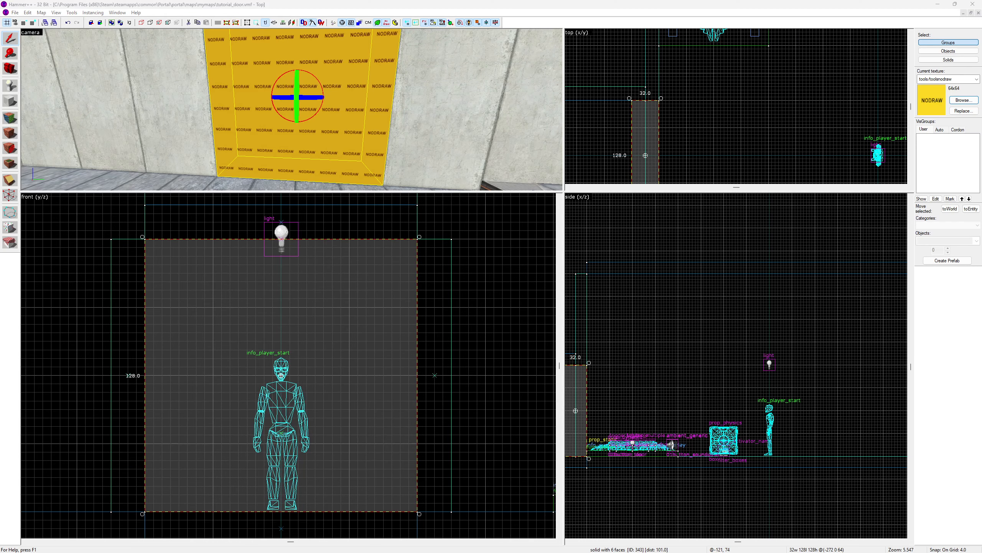
left_click(14, 179)
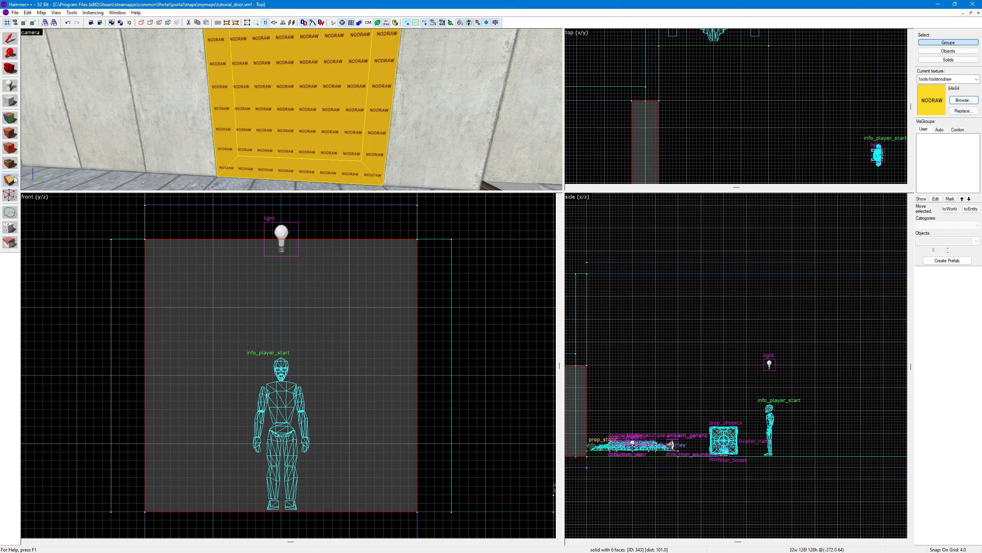
left_click_drag(145, 308, 416, 309)
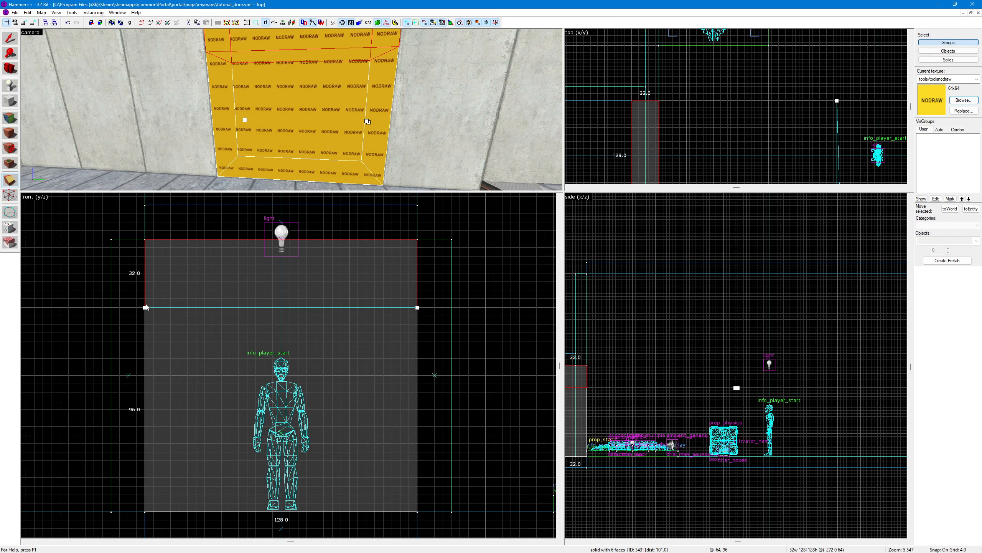
left_click_drag(145, 307, 145, 290)
left_click_drag(417, 308, 414, 290)
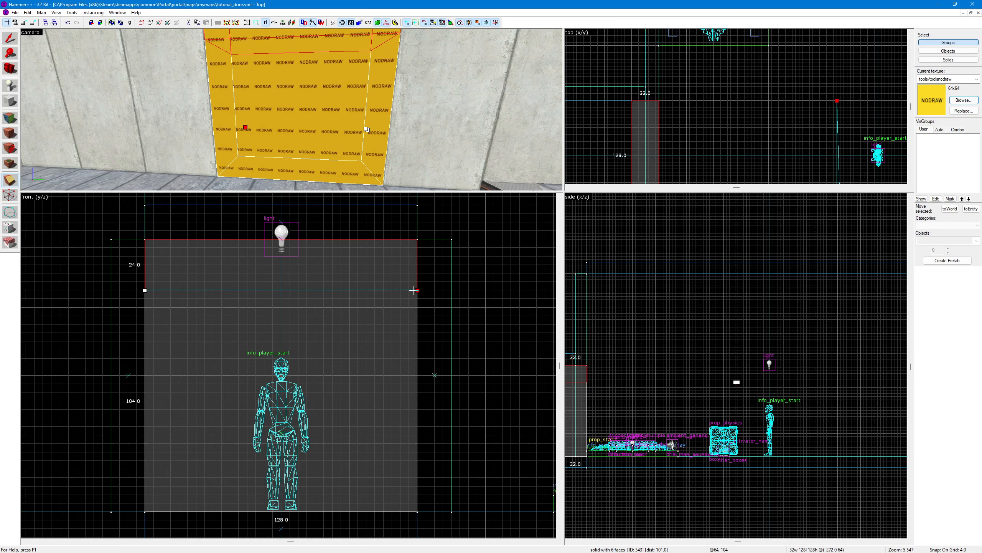
Step: Set the Clipping tool to keep both sides and split the nodraw block along the clip line
left_click(10, 182)
left_click(11, 182)
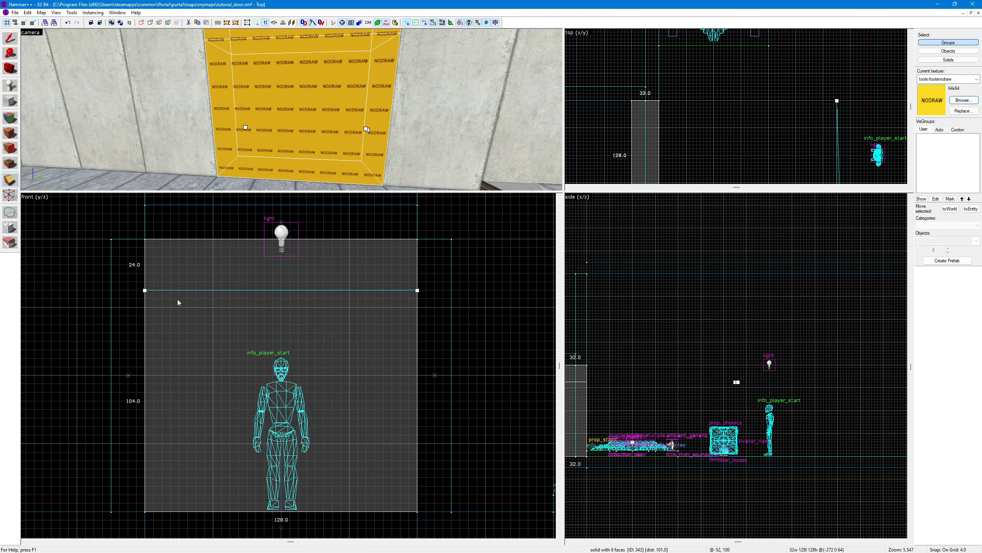
left_click(10, 181)
left_click(10, 182)
left_click(9, 179)
left_click(10, 181)
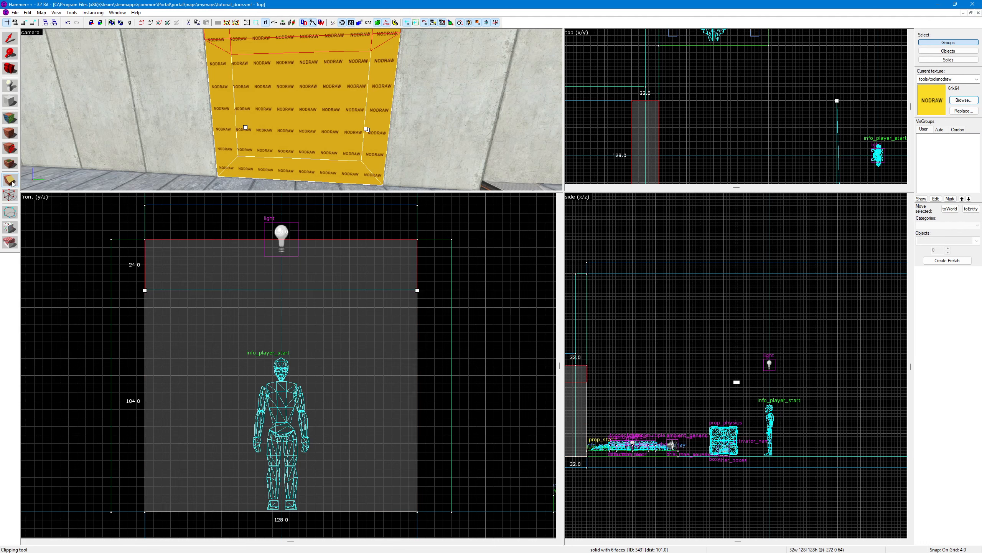
left_click(11, 182)
left_click(10, 181)
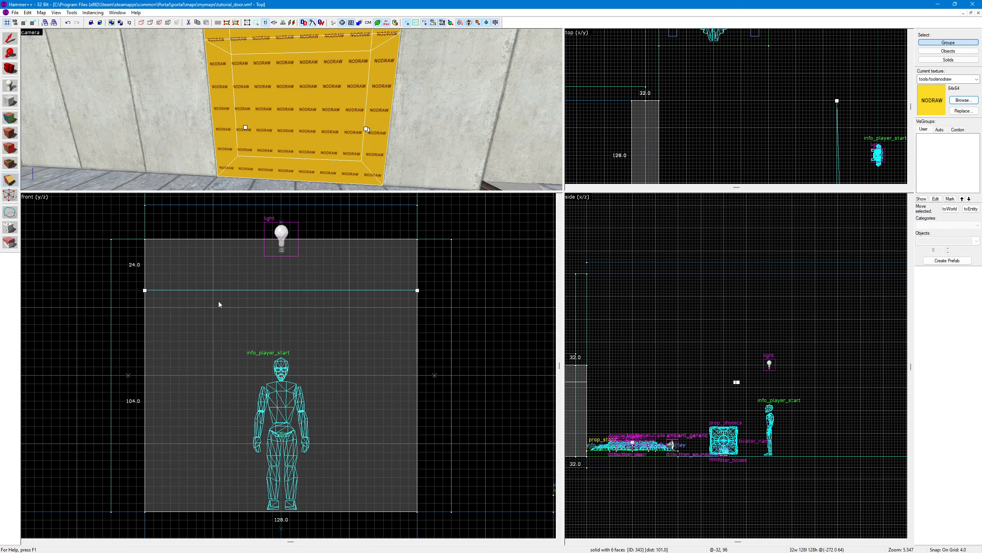
key("Return")
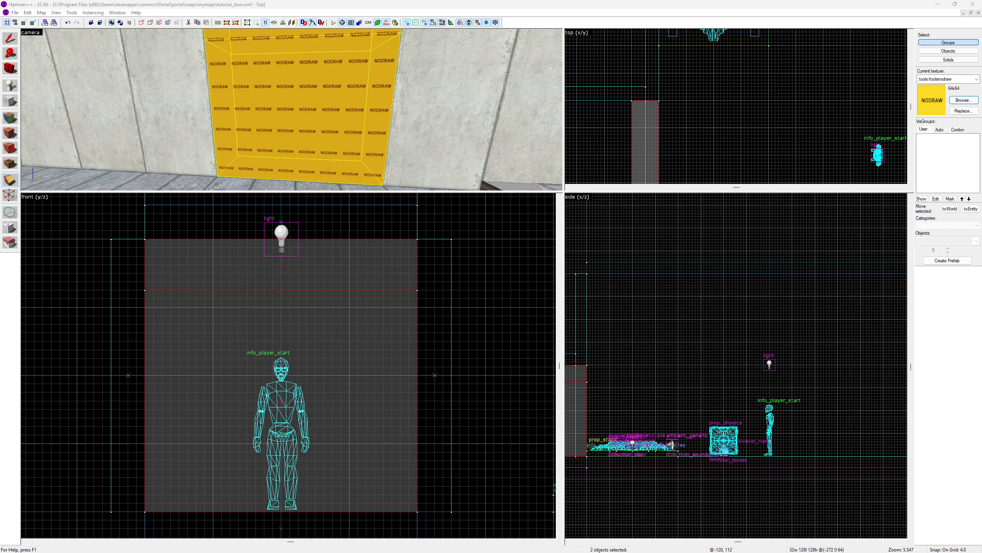
Step: Split the nodraw block with a second horizontal clip line 24 units below the first cut, keeping both sides
left_click_drag(147, 333, 416, 334)
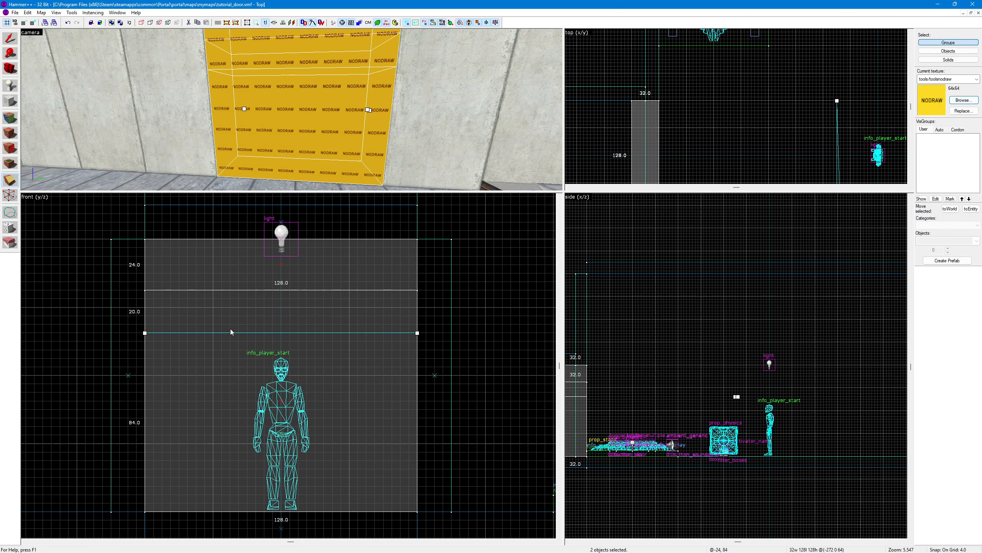
left_click_drag(144, 333, 144, 340)
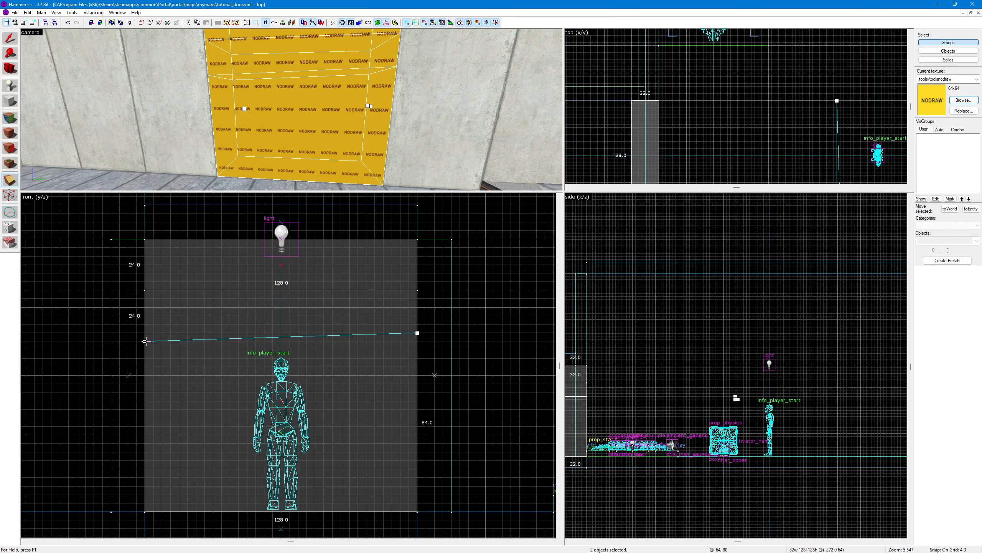
left_click_drag(417, 334, 417, 341)
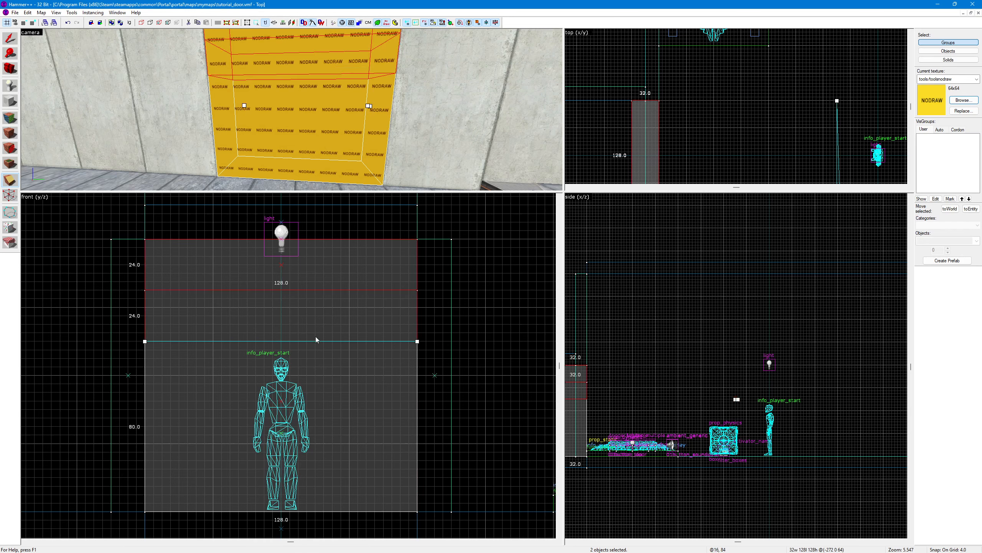
left_click(14, 184)
left_click(15, 185)
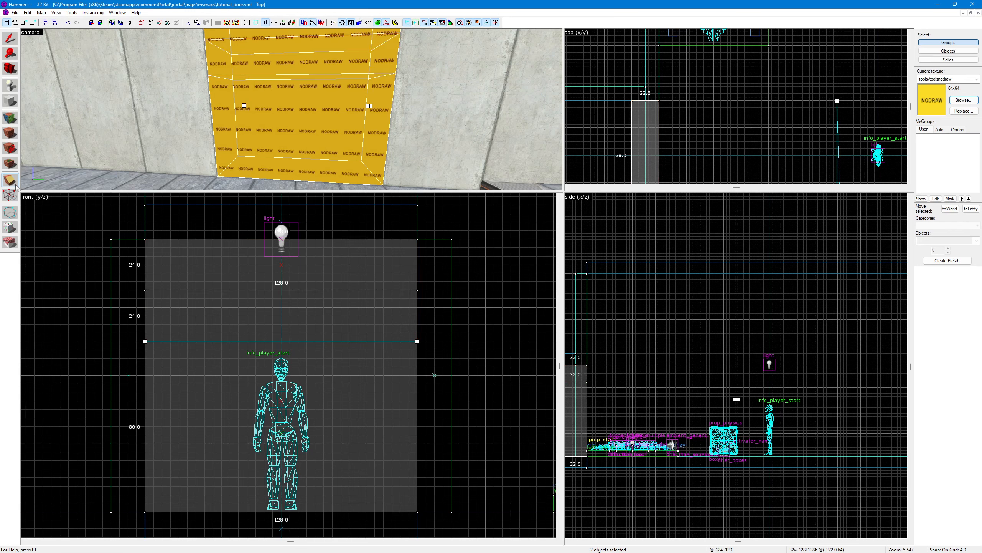
key("Return")
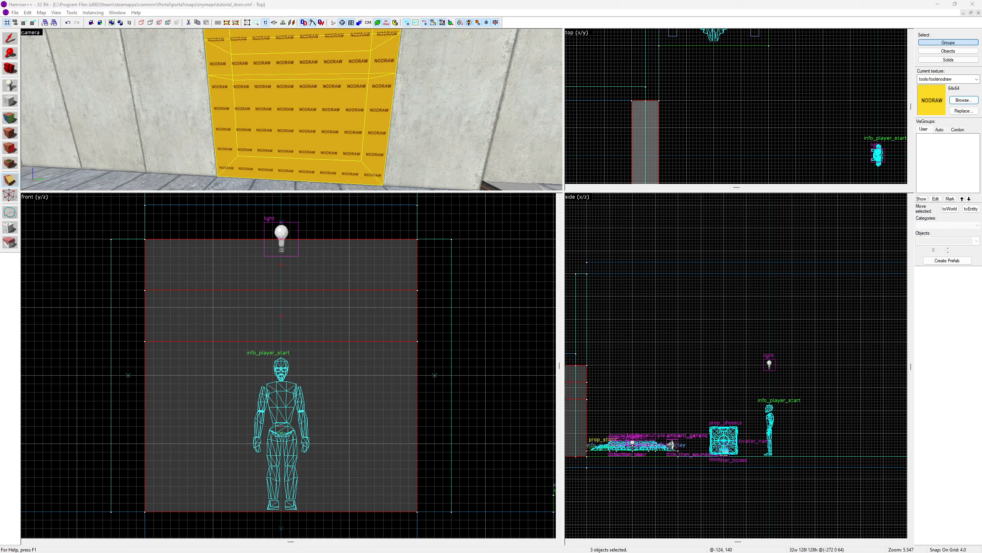
Step: Split the lowest nodraw piece with a horizontal clip line 36 units below the second cut
left_click_drag(145, 409, 414, 411)
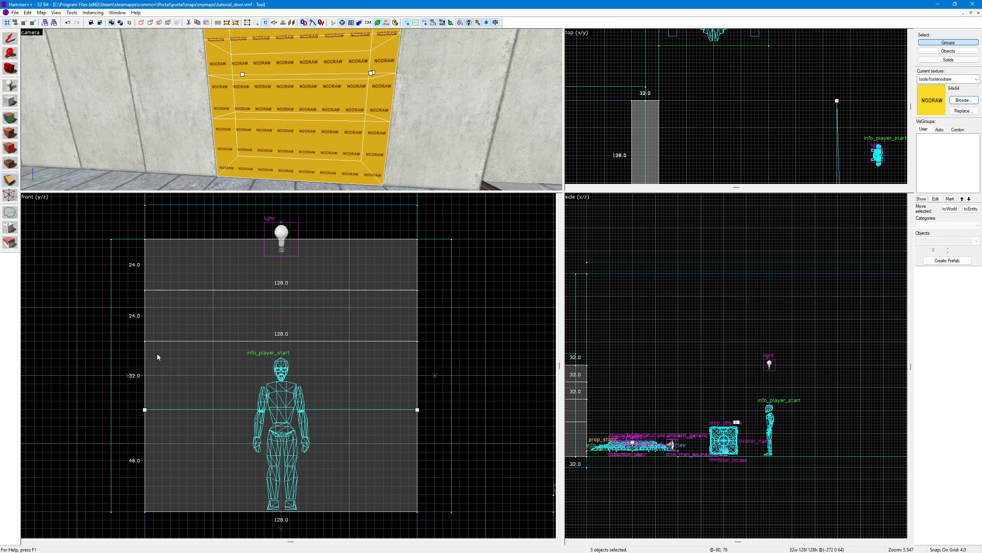
left_click_drag(145, 409, 145, 418)
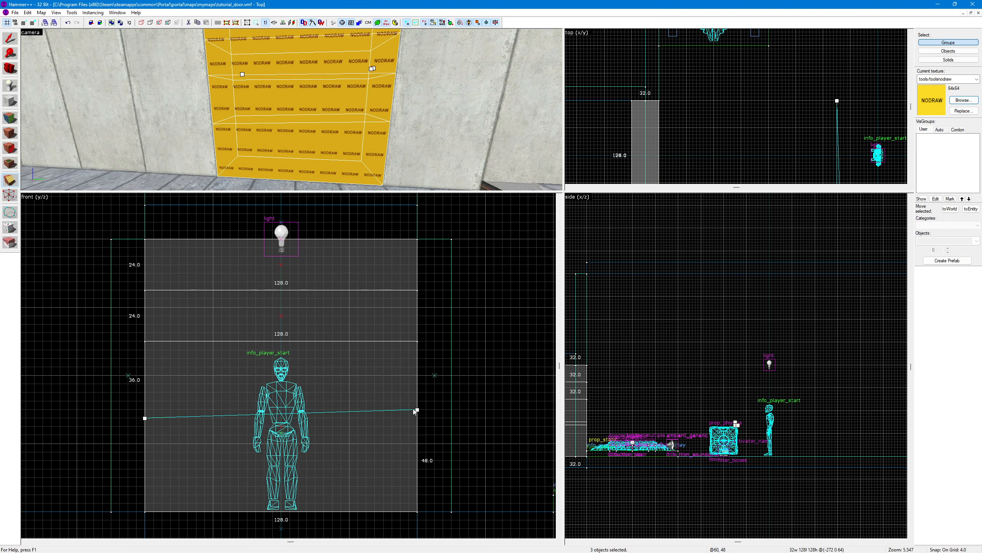
left_click_drag(416, 409, 417, 418)
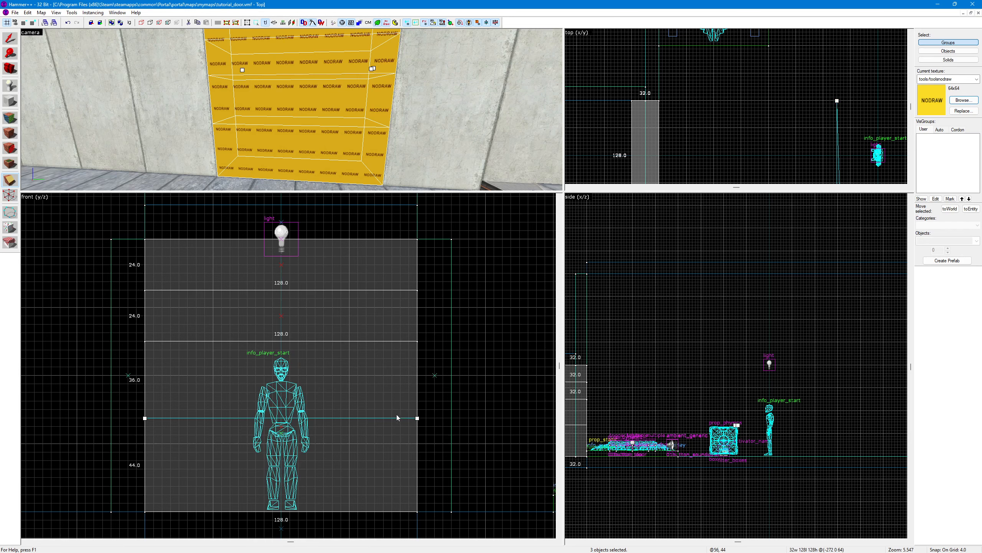
key("Return")
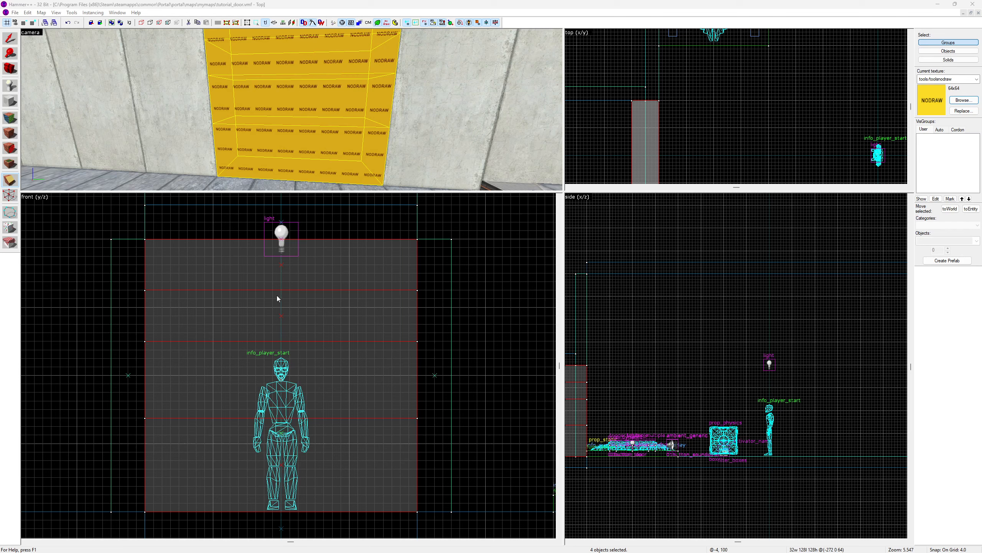
Step: Try to clip all the nodraw pieces at once along two mirrored diagonals running between the first and second horizontal cuts
left_click_drag(247, 291, 238, 306)
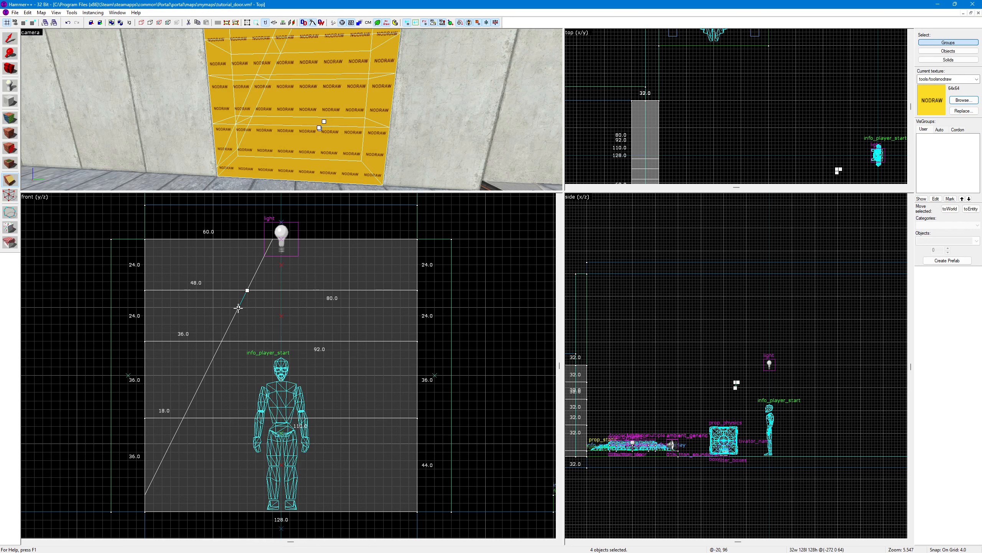
left_click_drag(239, 308, 181, 341)
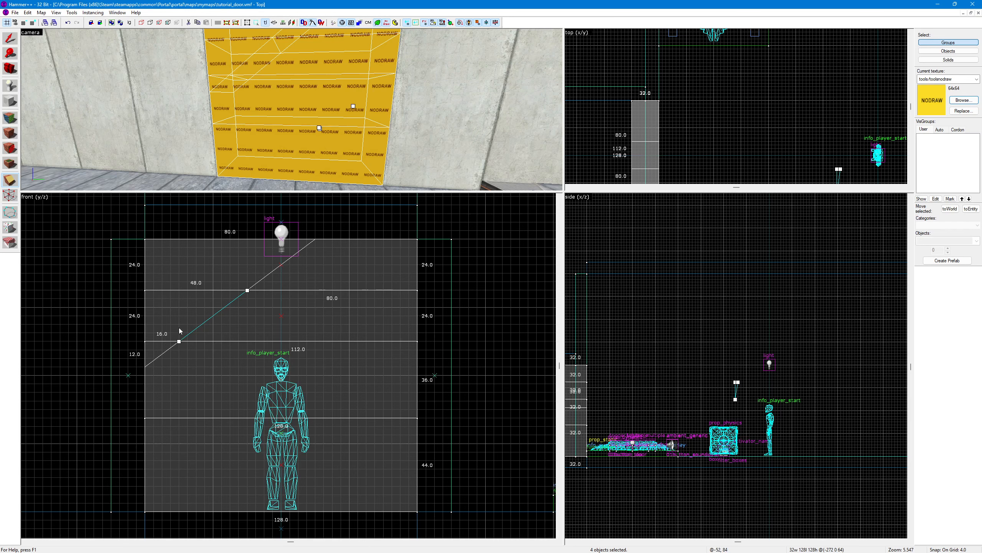
key("Return")
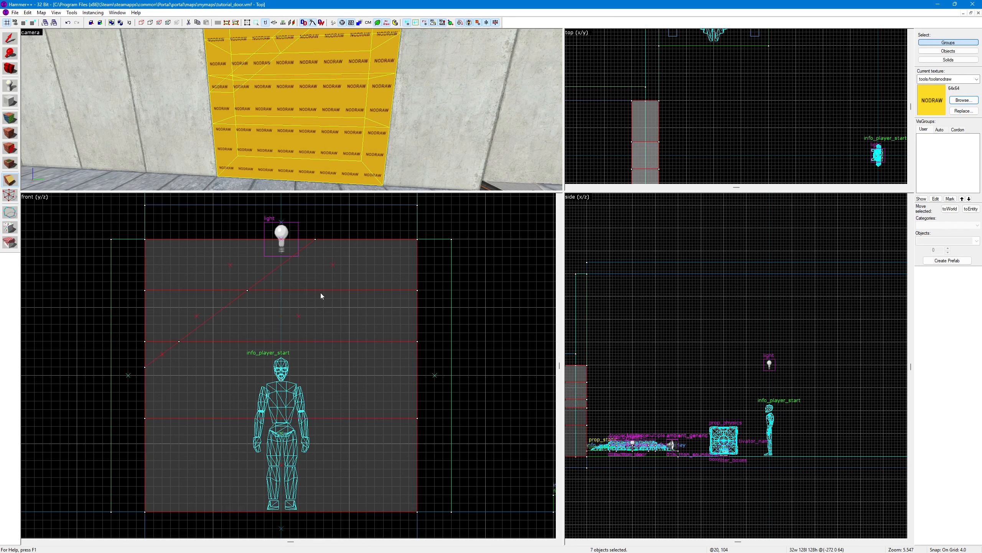
left_click_drag(316, 290, 383, 344)
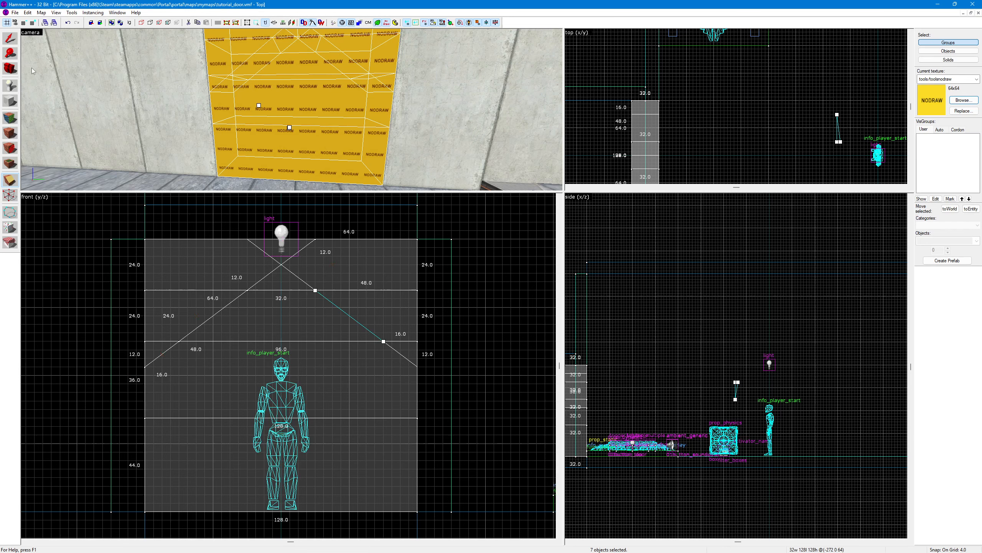
Step: Undo the diagonal clips across the nodraw pieces
key("ctrl+z")
key("ctrl+z")
key("ctrl+z")
left_click(12, 40)
key("ctrl+z")
left_click(175, 178)
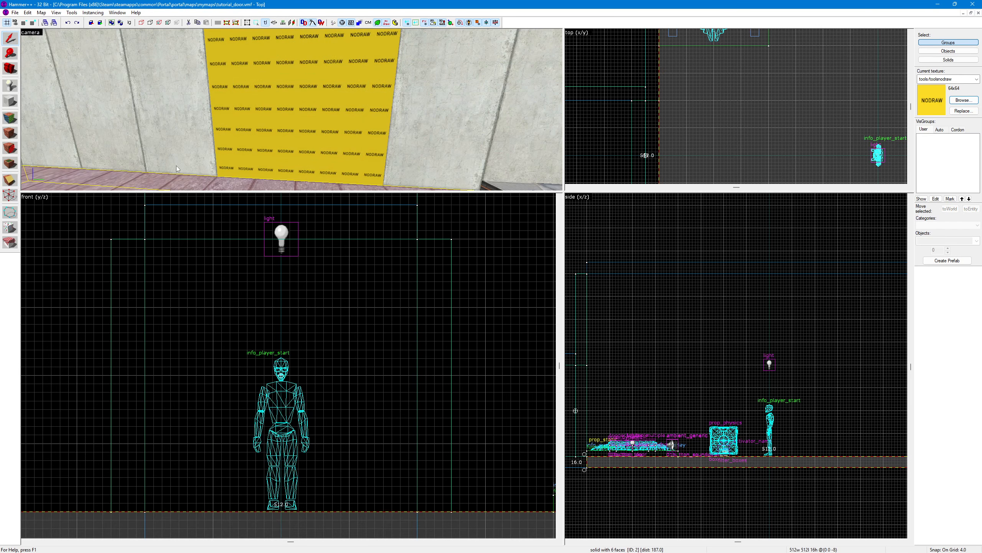
Step: Reselect the nodraw block and restore its three horizontal cuts, giving pieces 24, 24, 36 and 44 units high
left_click(249, 119)
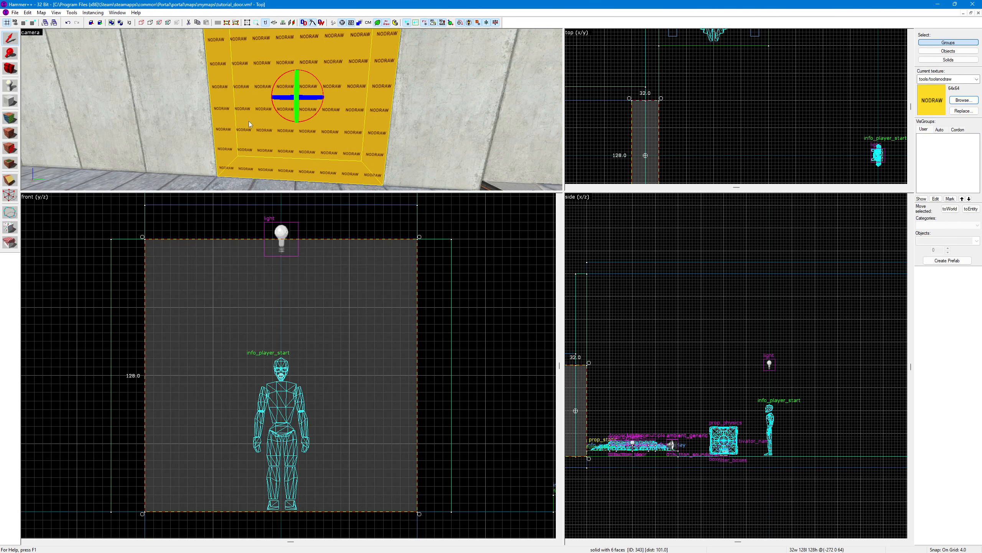
key("z")
key("z")
left_click(13, 174)
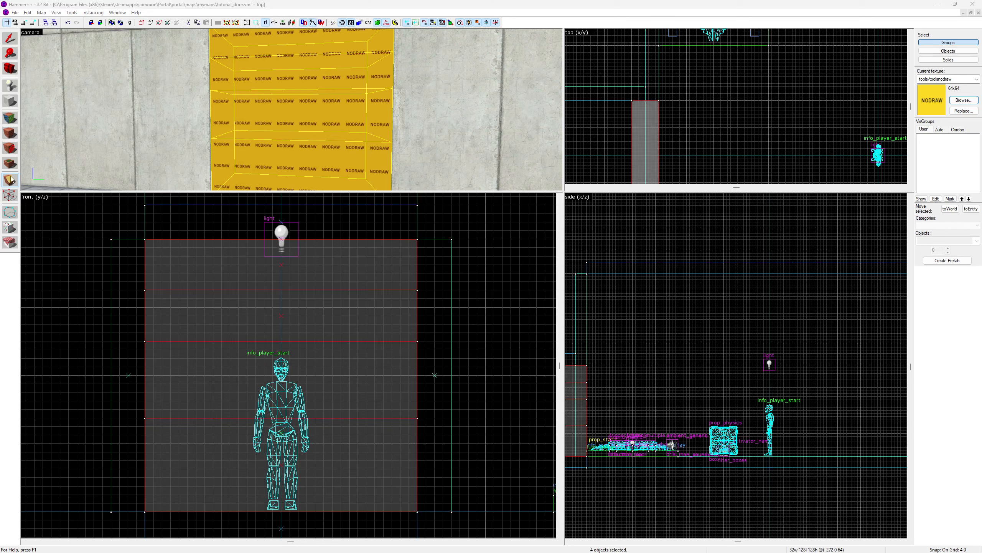
Step: Split only the second nodraw piece from above diagonally, from 48 units in on its upper edge to 16 units in on its lower edge
left_click(17, 36)
left_click(245, 69)
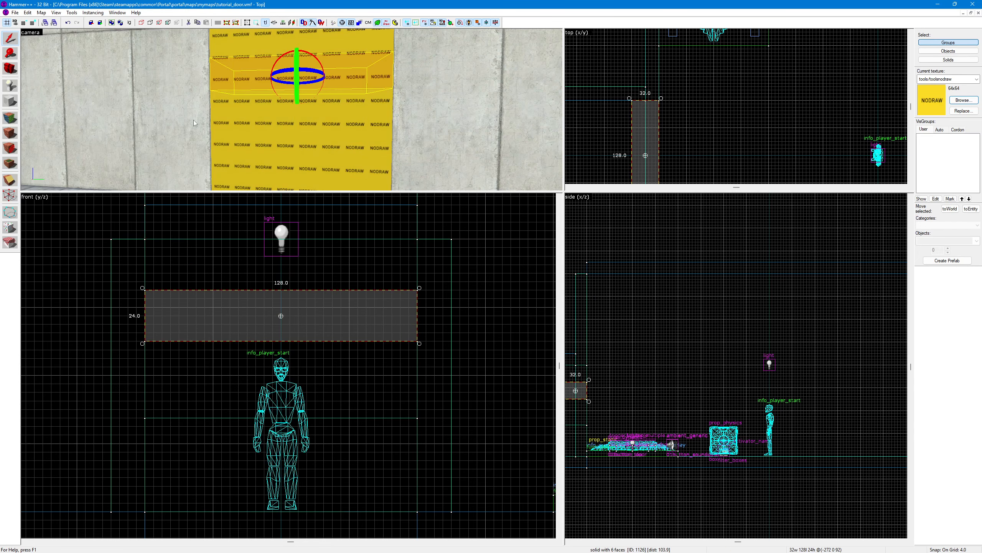
key("z")
key("w")
key("z")
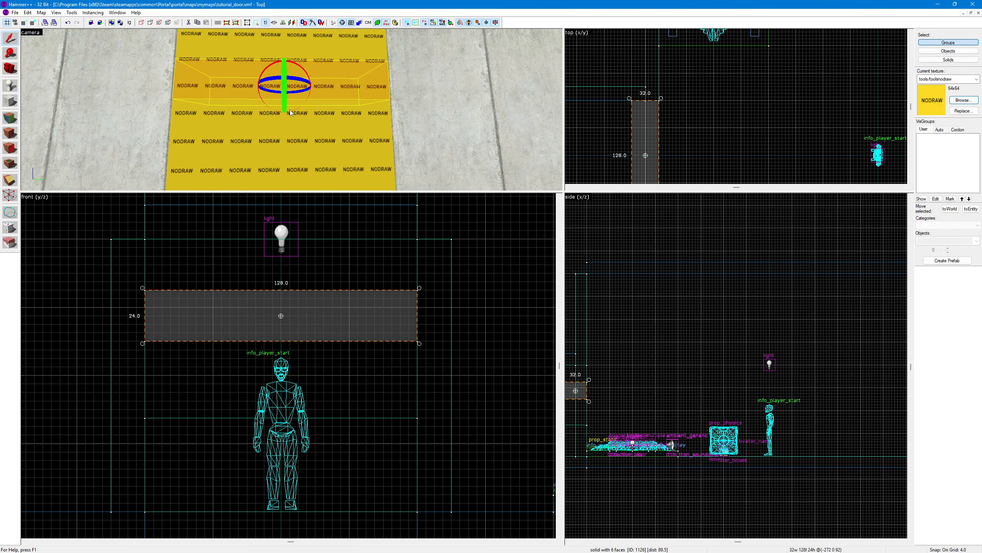
key("z")
key("s")
key("z")
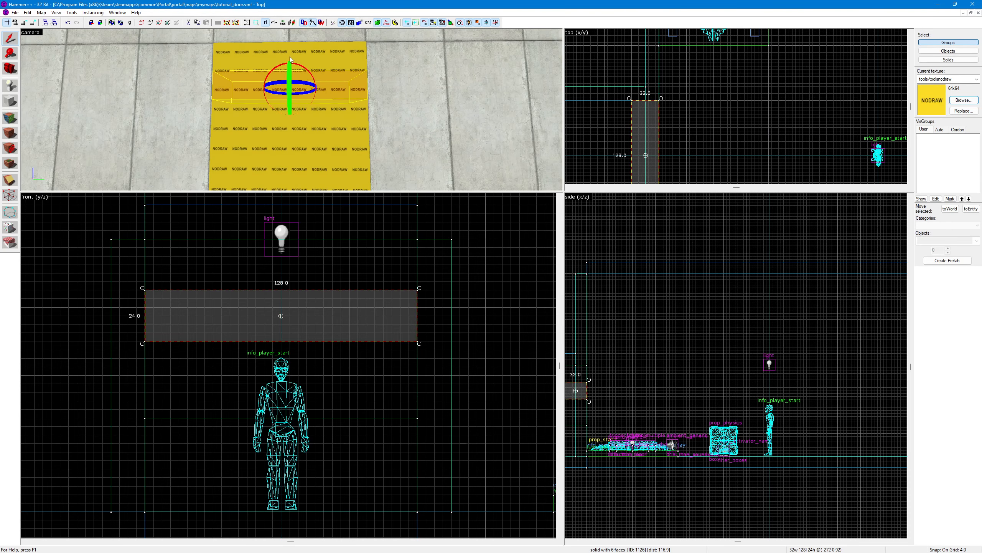
left_click(10, 180)
scroll(223, 308, "up", 1)
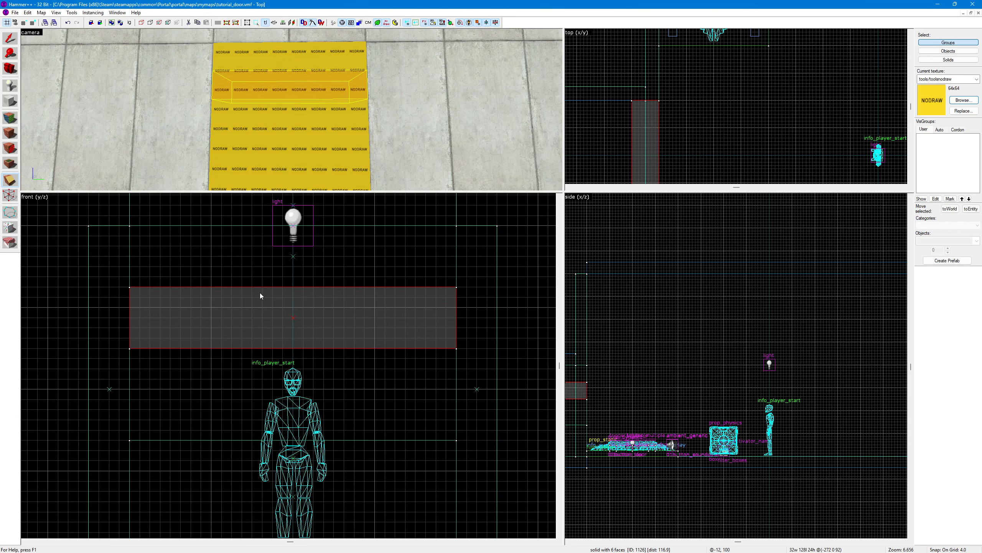
left_click_drag(252, 287, 170, 349)
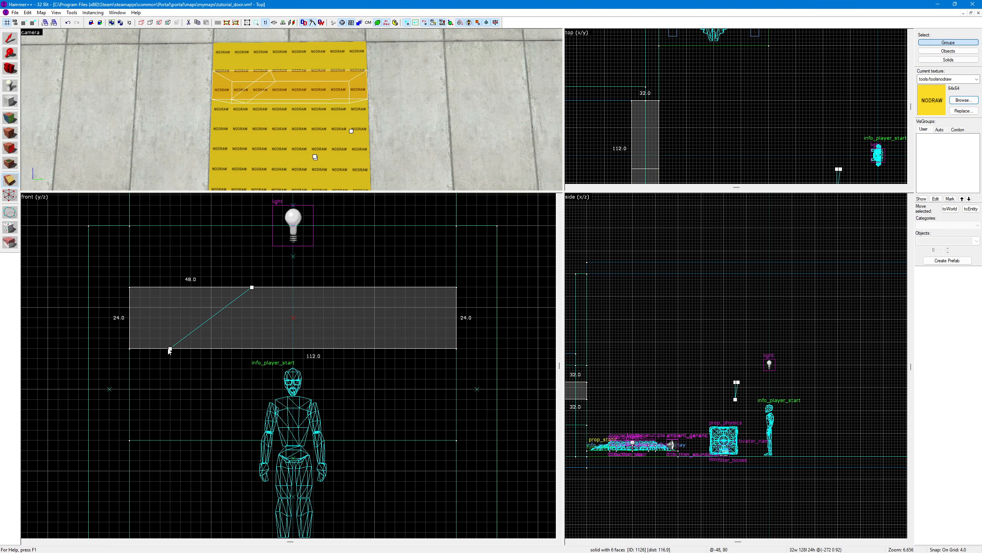
key("Return")
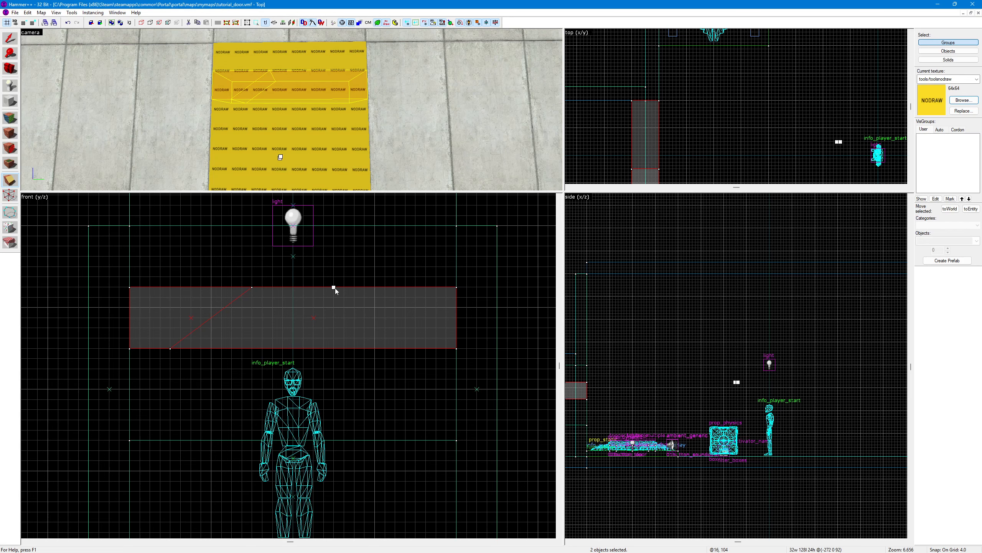
Step: Split the same piece along the mirrored diagonal on its other side and delete the trapezoid between the two cuts
left_click_drag(334, 288, 417, 350)
key("Return")
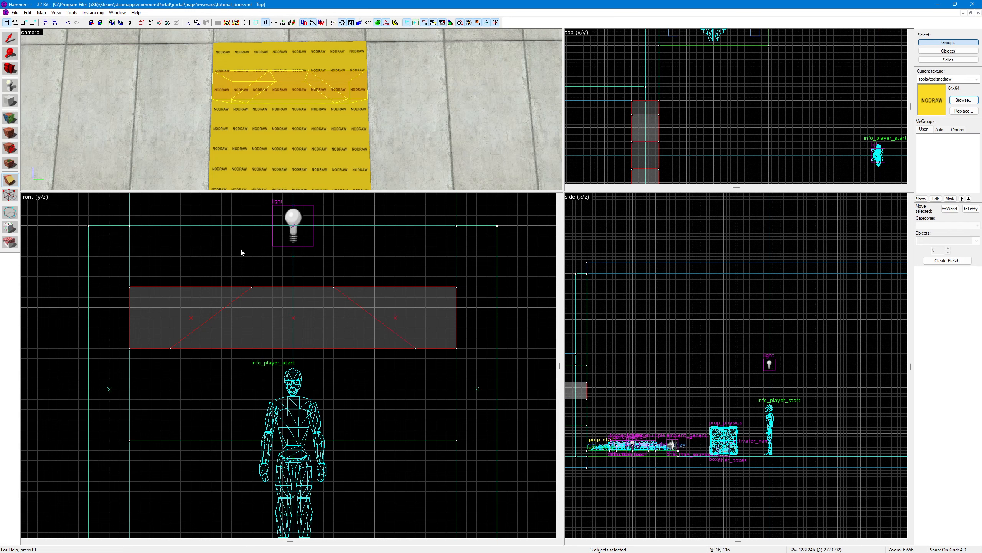
key("shift+s")
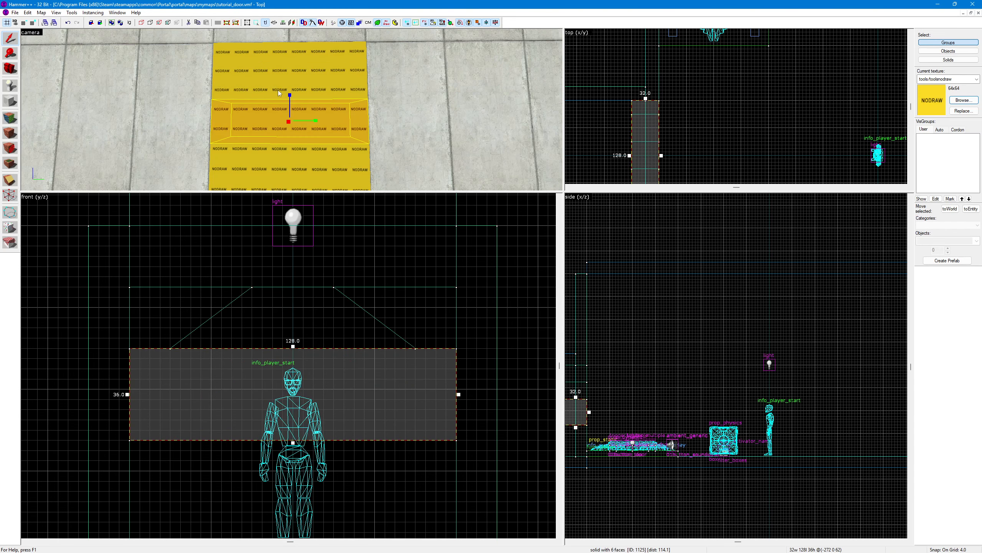
left_click(275, 90)
key("Delete")
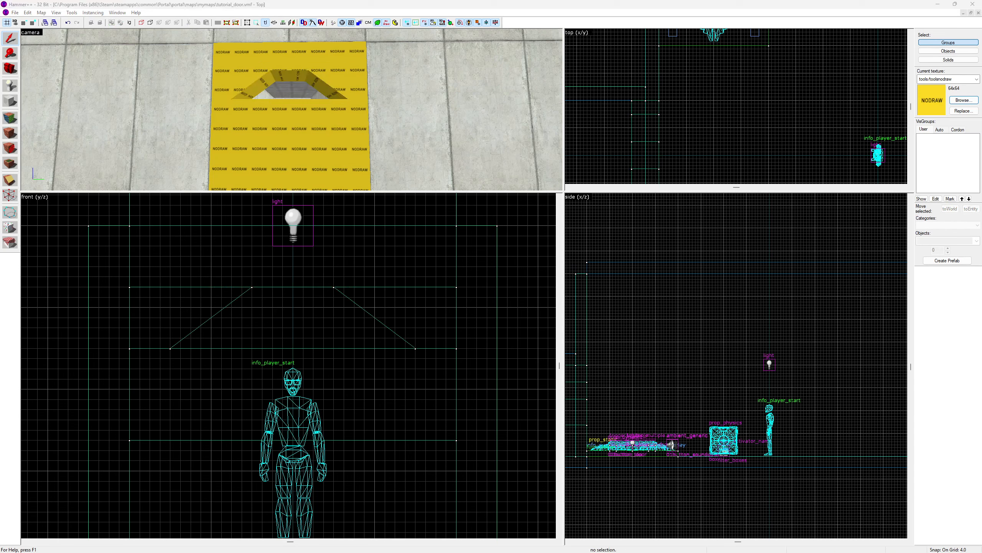
Step: Split the 36-unit-high piece diagonally from the opening's lower corners to its own lower outer corners and delete the middle part
left_click(288, 136)
key("shift+x")
left_click_drag(170, 350, 130, 441)
key("Return")
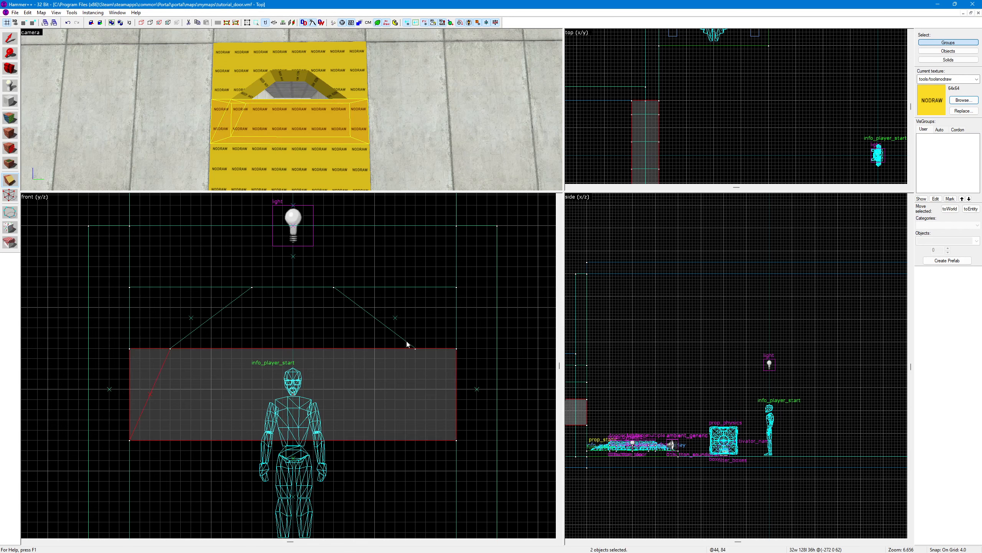
left_click_drag(415, 349, 456, 440)
key("Return")
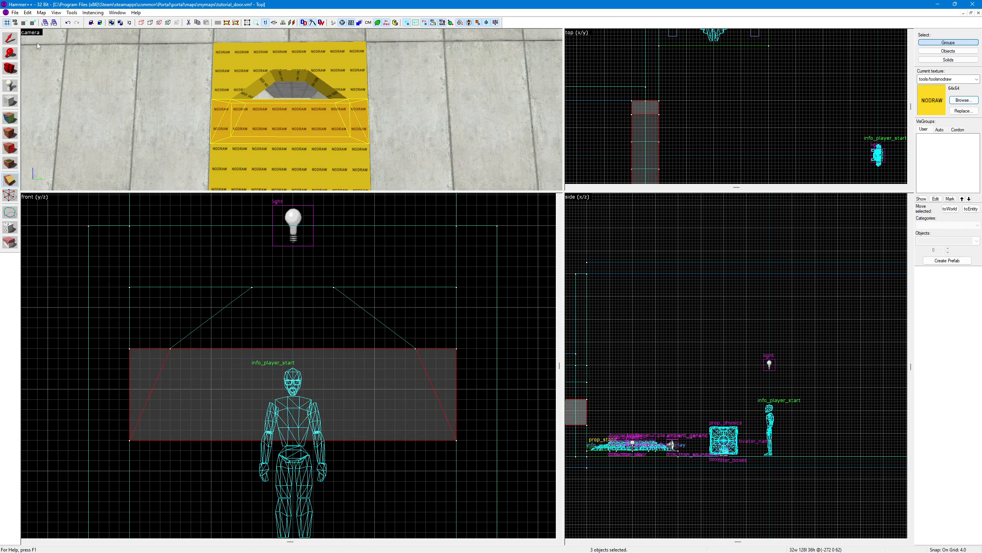
left_click(15, 39)
left_click(241, 121)
key("Delete")
Step: Split the lowest piece diagonally from its upper corners to 20 units in along the floor on each side, and delete the middle part
left_click(228, 152)
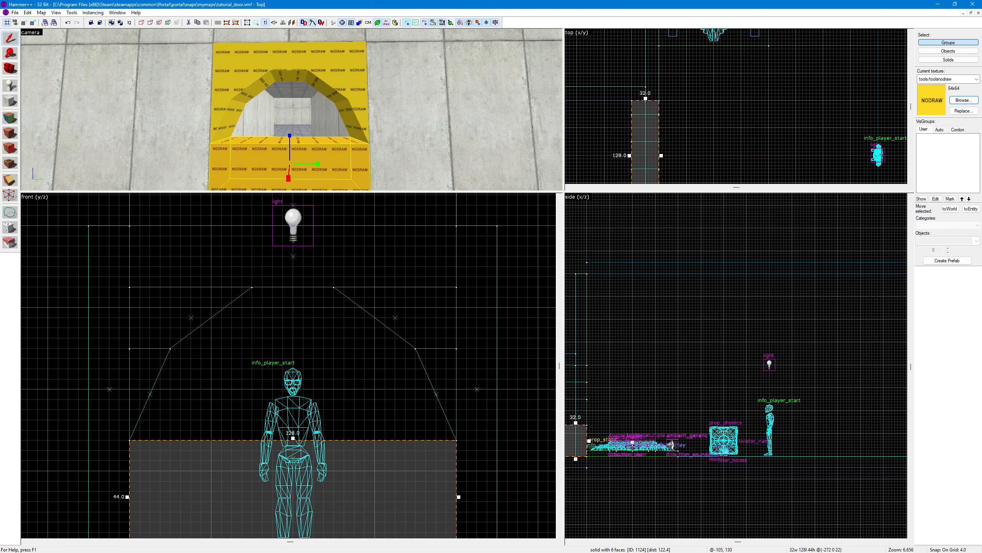
left_click(10, 180)
scroll(318, 271, "down", 3)
scroll(394, 349, "up", 2)
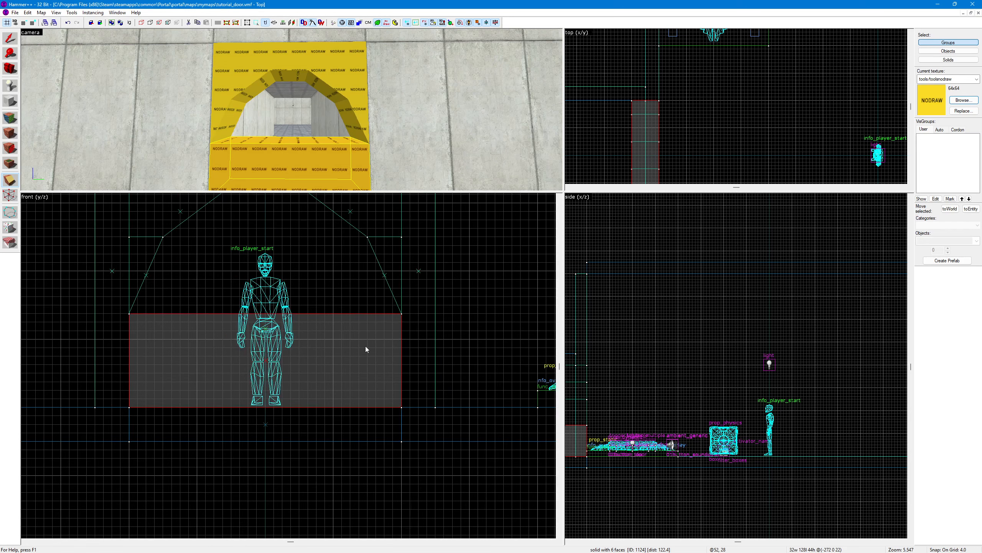
left_click_drag(130, 314, 172, 408)
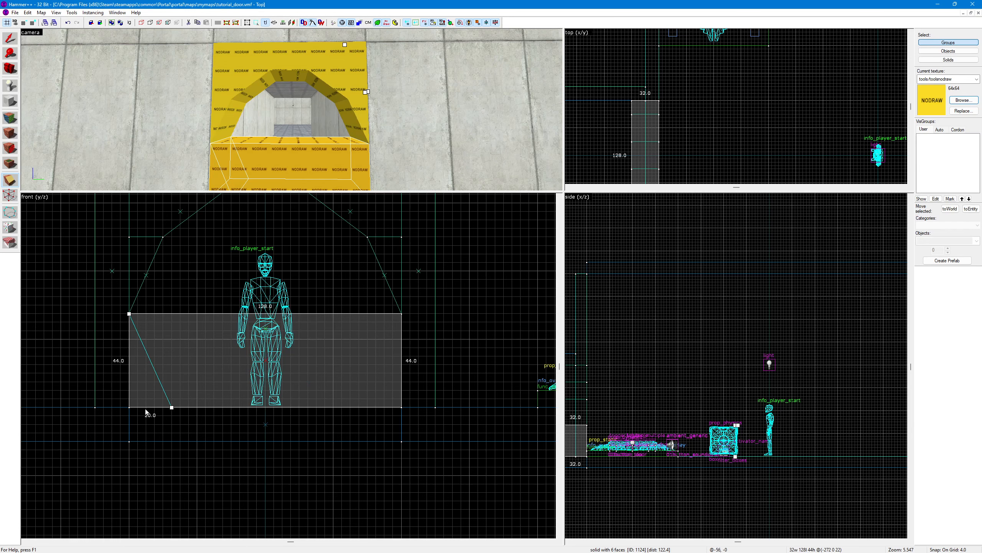
left_click_drag(401, 313, 359, 407)
key("Return")
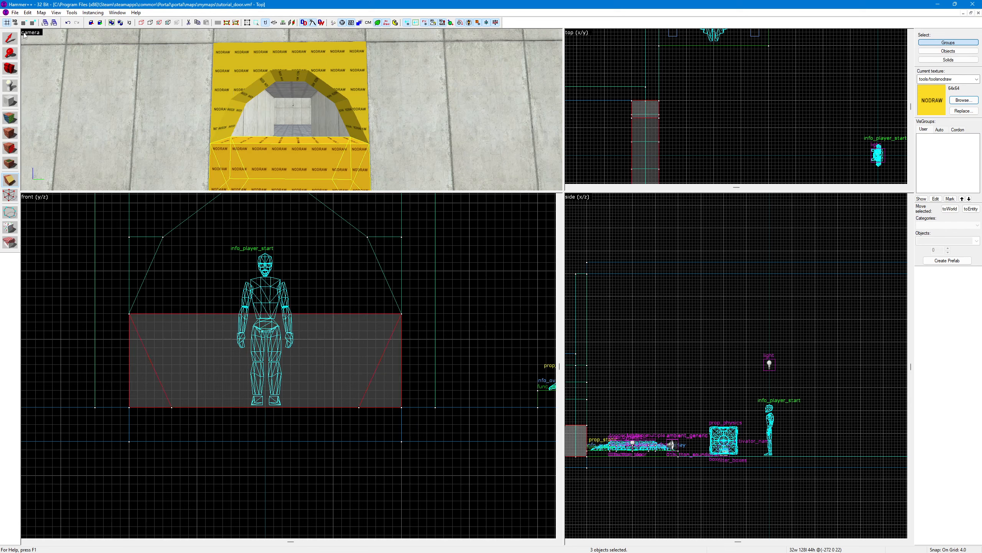
left_click(11, 39)
left_click(253, 152)
key("Delete")
Step: Select all seven nodraw pieces of the door frame and tie them together into one func_detail entity
key("z")
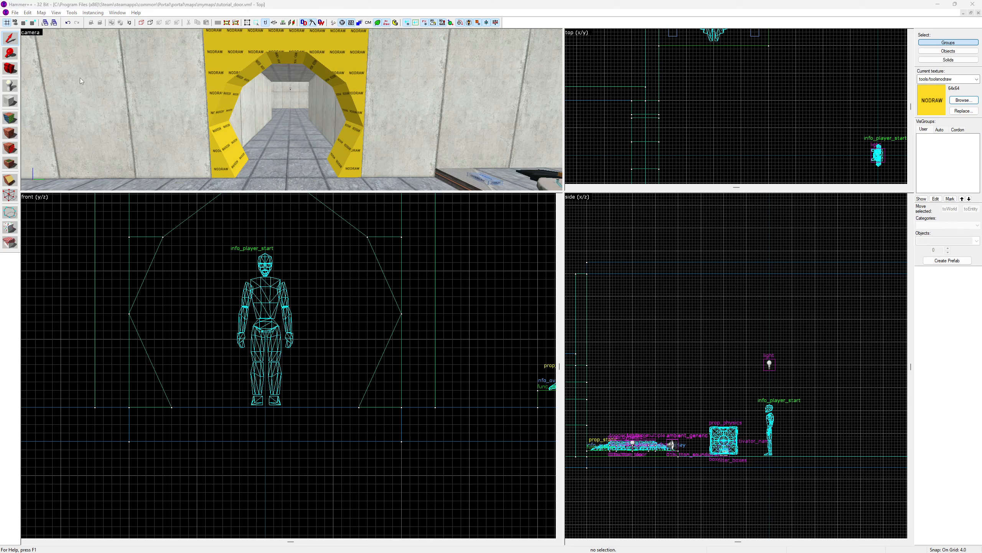
left_click(14, 38)
left_click(240, 43)
key("z")
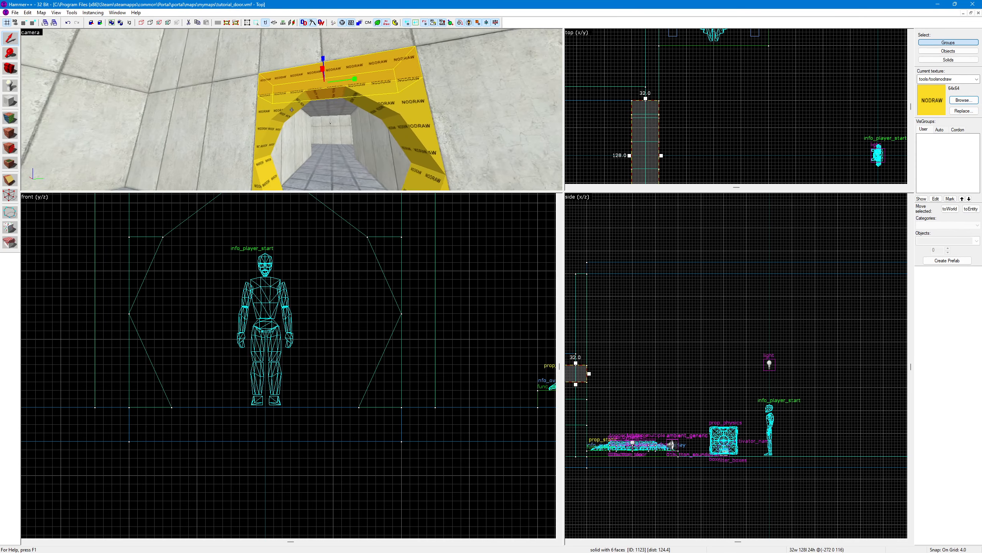
left_click(292, 109)
left_click(291, 110, "ctrl")
left_click(292, 109, "ctrl")
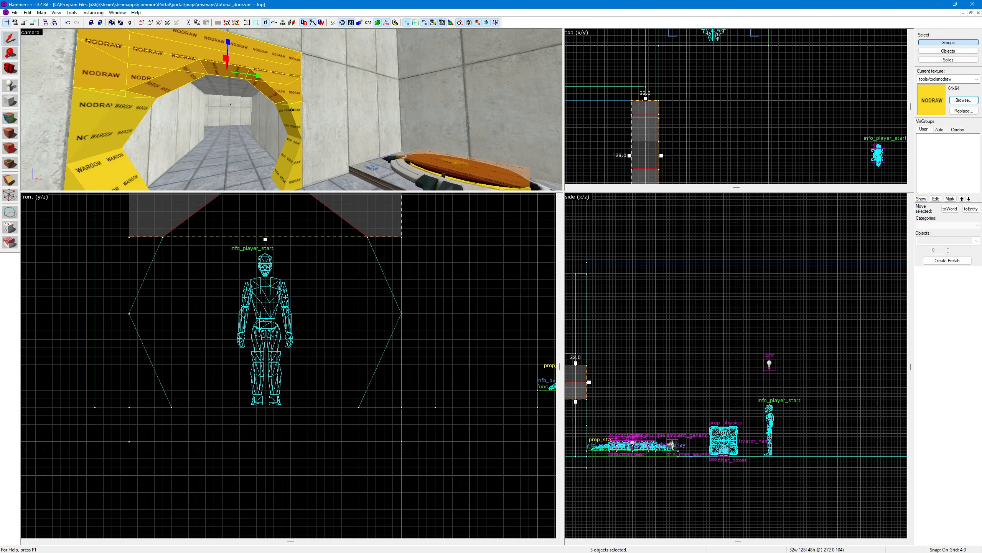
left_click(292, 110, "ctrl")
left_click(292, 110, "ctrl")
left_click(291, 109, "ctrl")
left_click(140, 142, "ctrl")
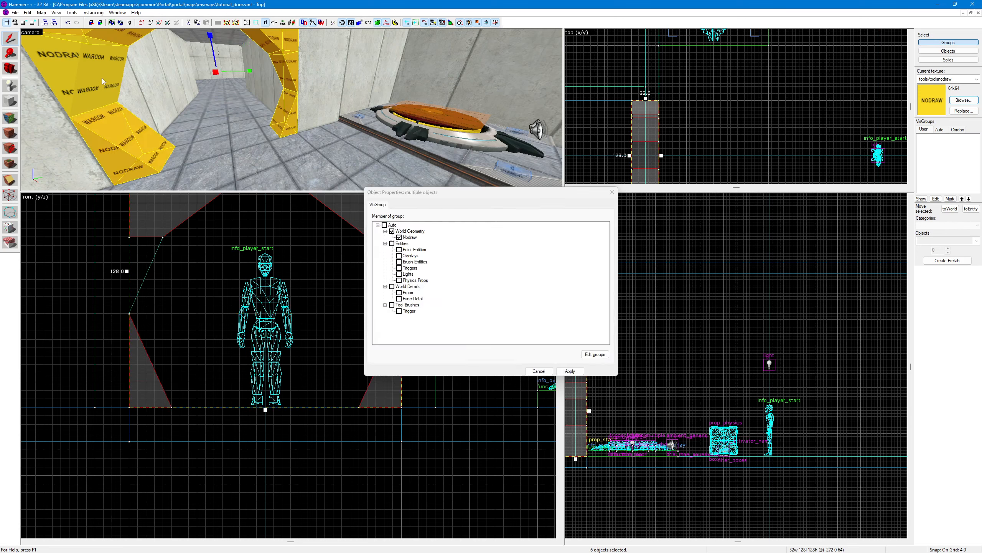
left_click(102, 81, "ctrl")
left_click(612, 192)
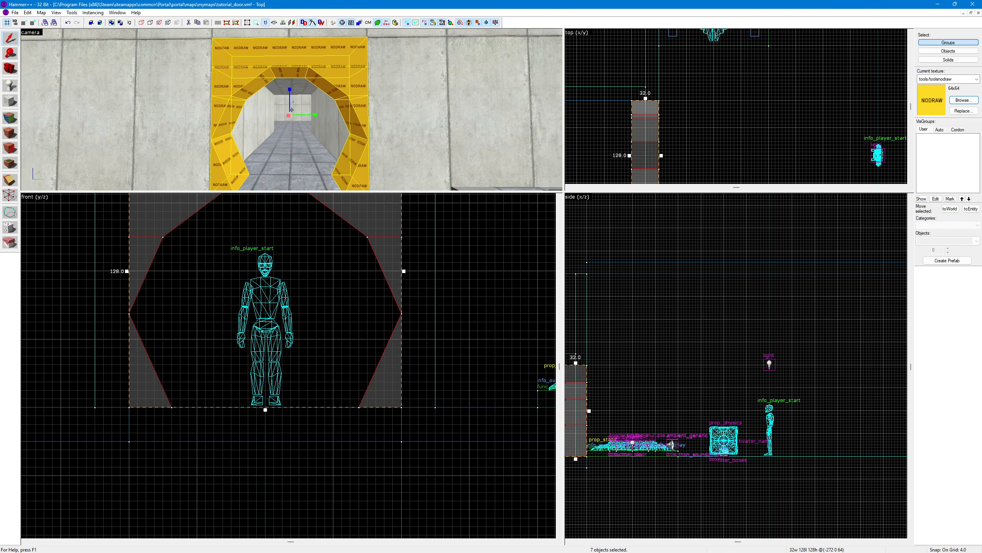
key("z")
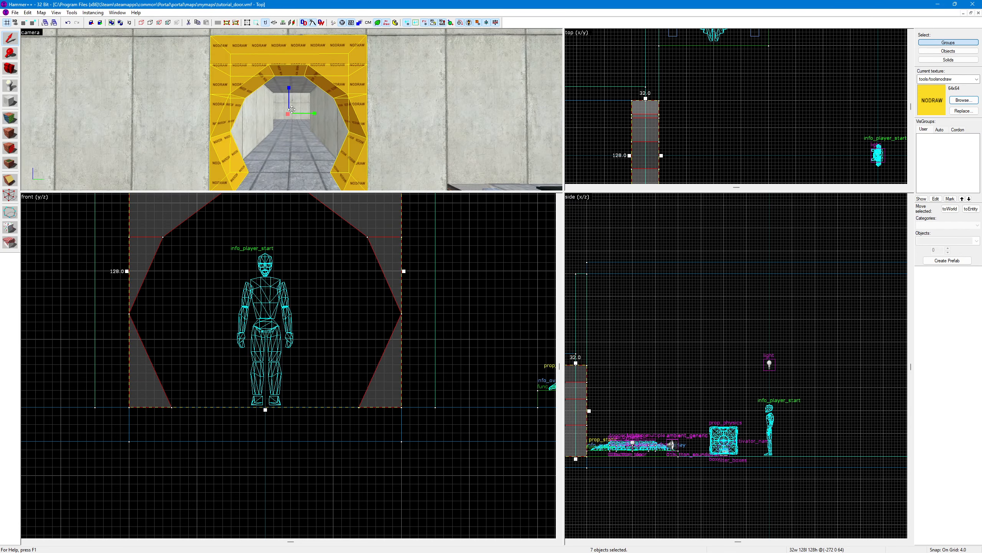
key("ctrl+t")
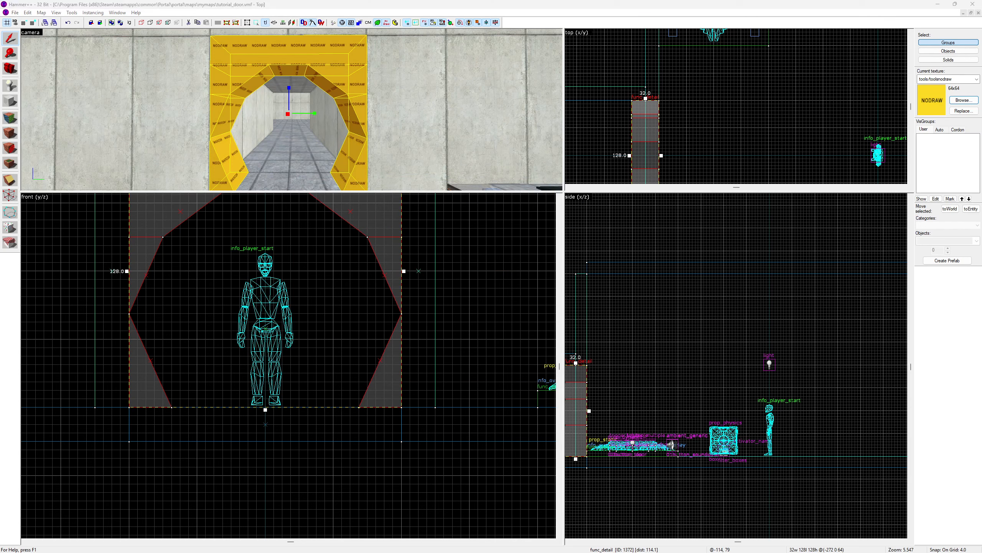
Step: Pick up the concrete_modular_wall001_gradient00 texture from the adjacent room wall and apply it to the room-facing faces of the frame
left_click(12, 120)
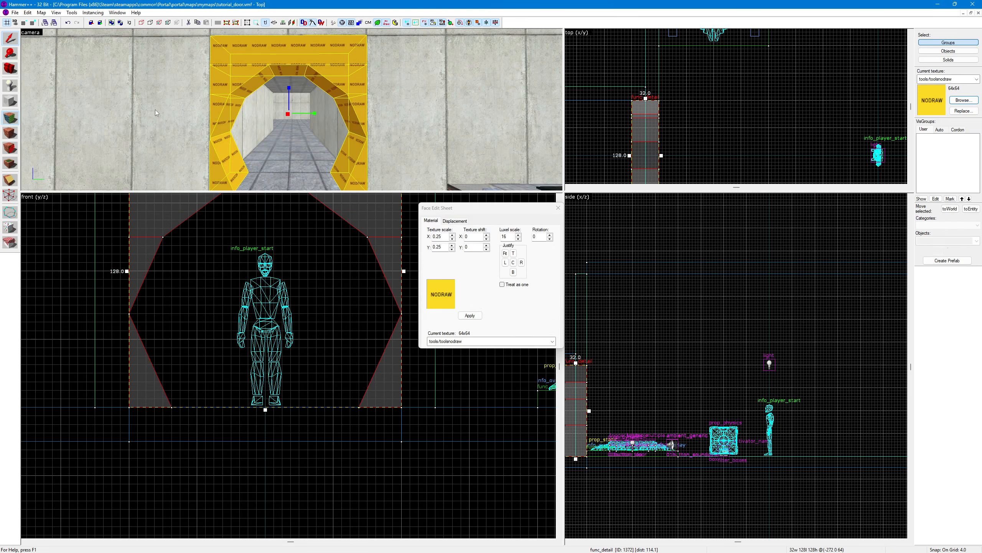
left_click(155, 109)
mouse_move(219, 83)
right_mouse_down()
mouse_move(256, 56)
mouse_move(355, 73)
mouse_move(363, 135)
mouse_move(228, 185)
right_mouse_up()
right_click(217, 172)
key("z")
key("w")
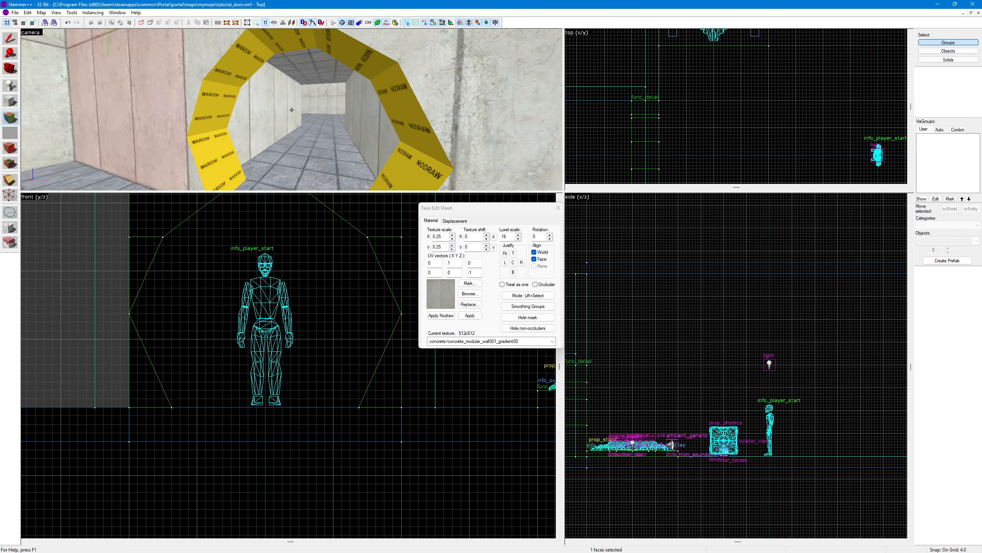
Step: Apply the same concrete wall texture to the corridor-facing faces of the frame, leaving the inner faces of the opening as nodraw
right_click(292, 110)
right_click(292, 109)
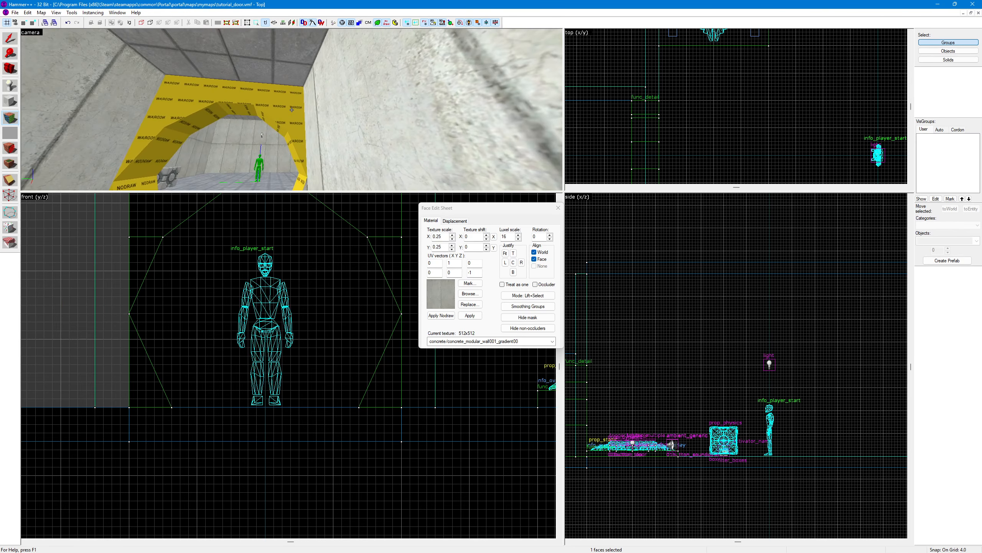
right_click(291, 110)
right_click(292, 110)
key("a")
right_click(291, 110)
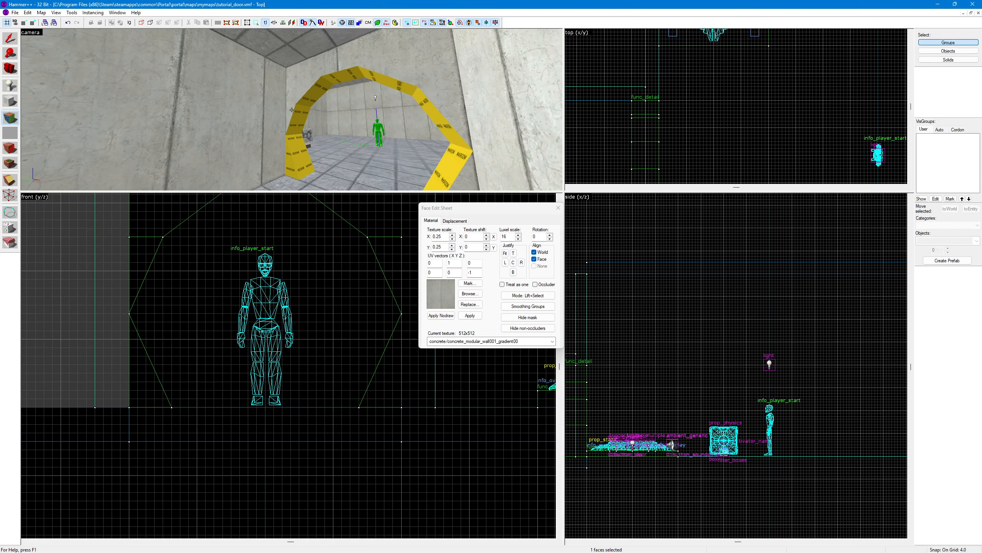
key("w")
key("w")
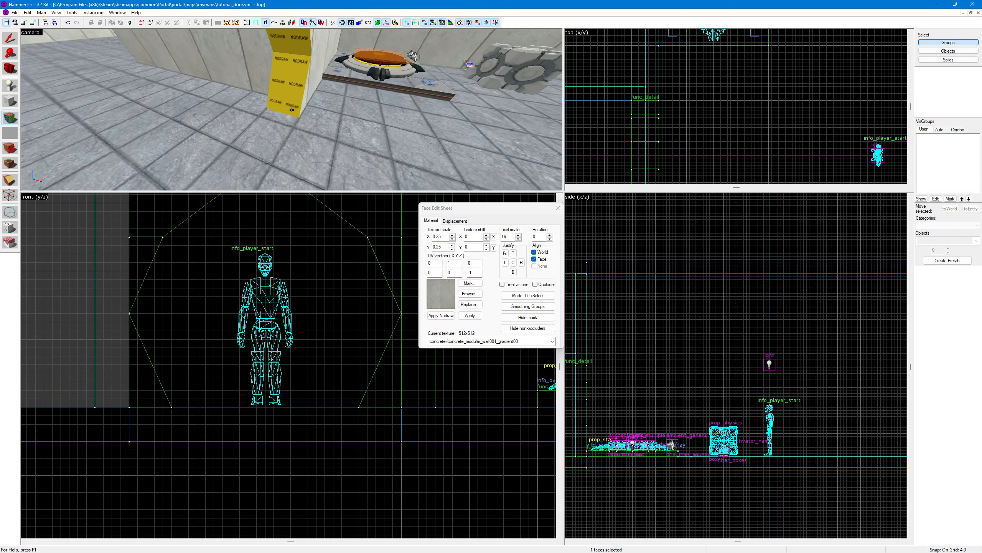
key("z")
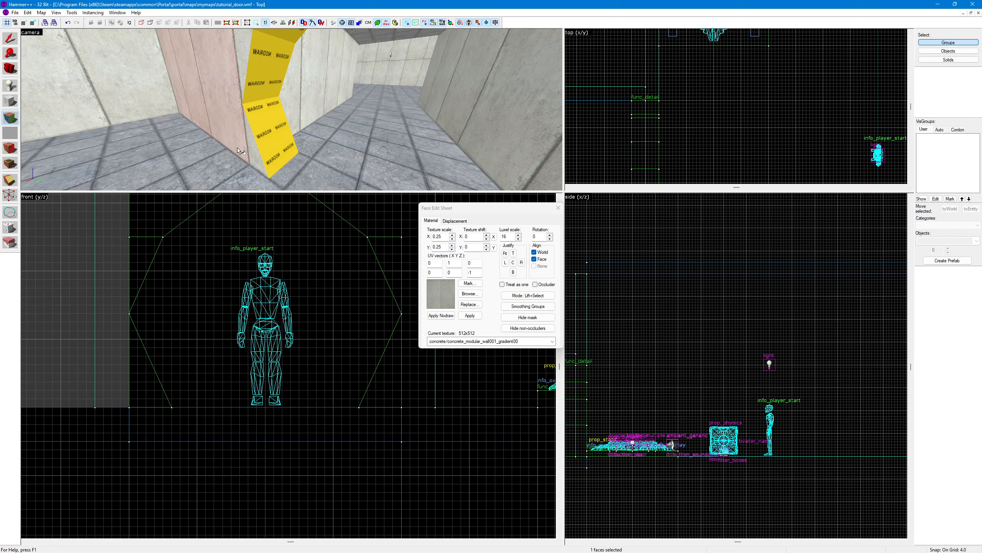
left_click(558, 207)
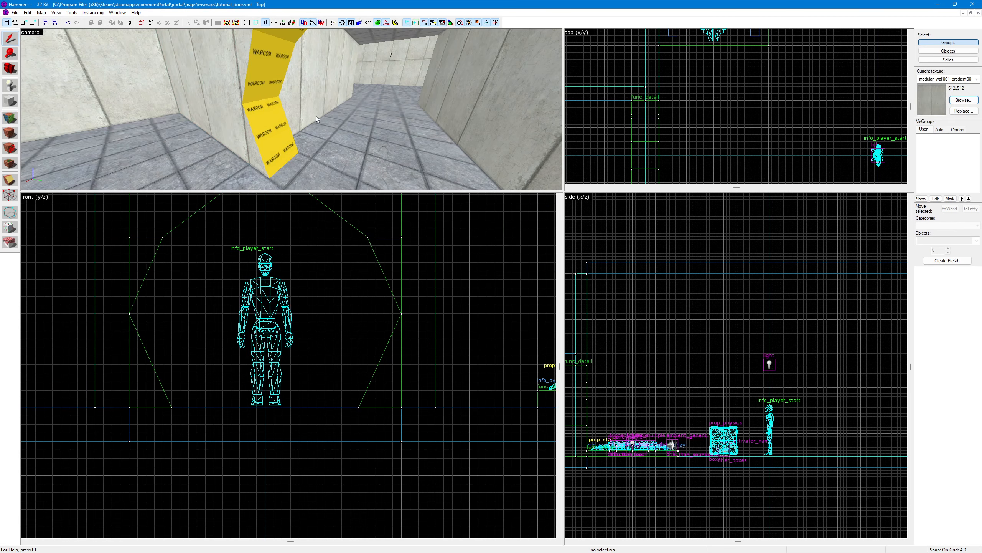
Step: Place an info_player_start entity on the floor of the opening and change its class to prop_static
key("z")
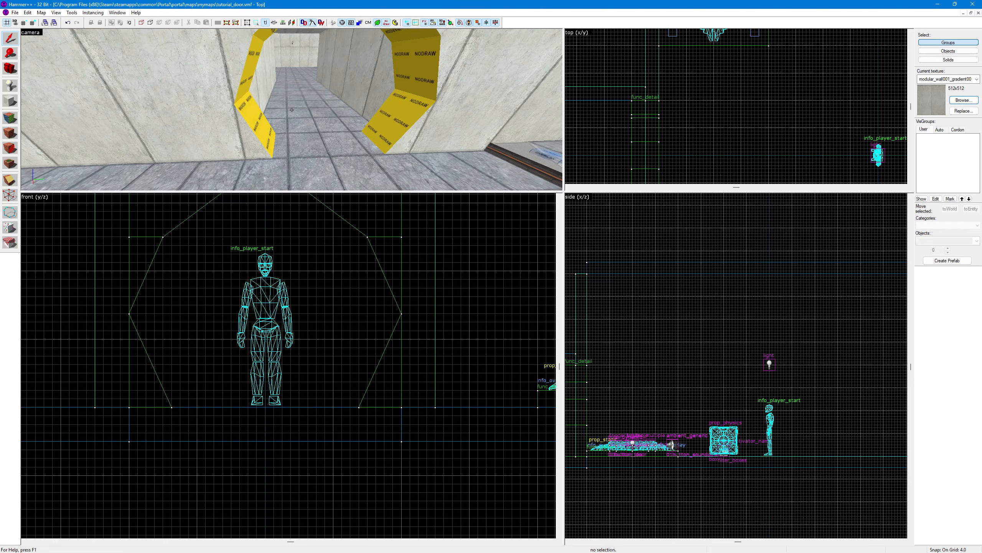
left_click(10, 86)
left_click(321, 63)
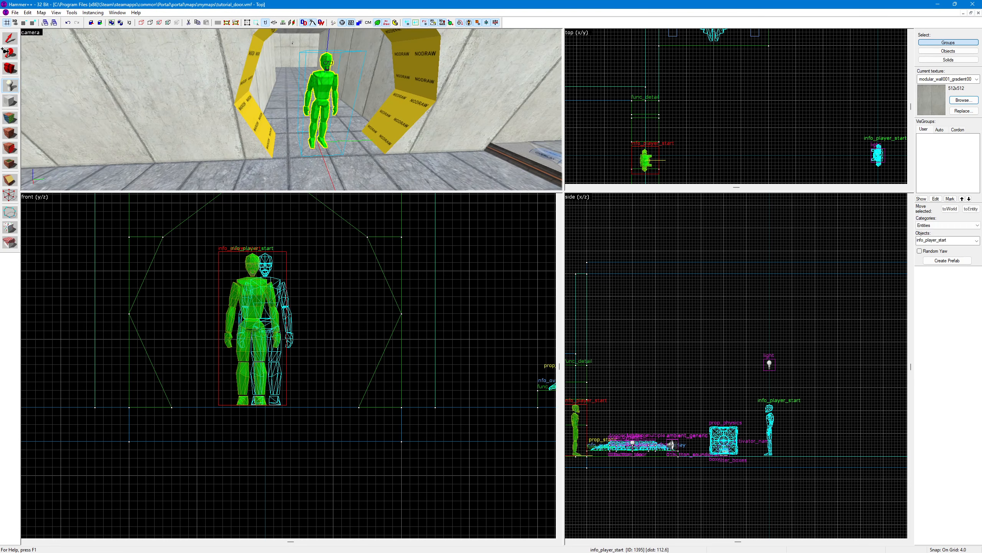
key("alt+Return")
left_click(368, 213)
type("stat")
left_click(338, 233)
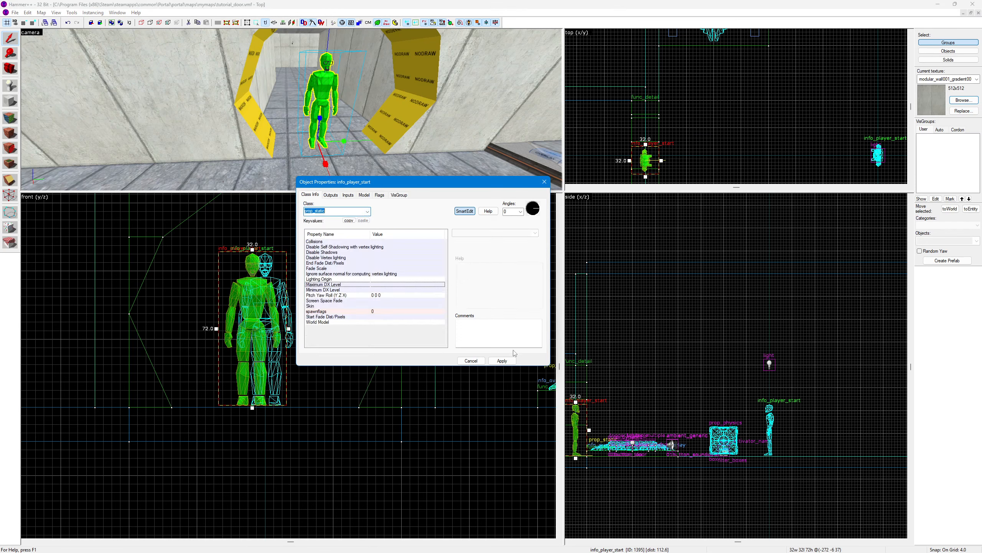
left_click(503, 360)
Step: Find the door models and set the prop's world model to models/props/door_01_frame_wide_reference.mdl
left_click(350, 317)
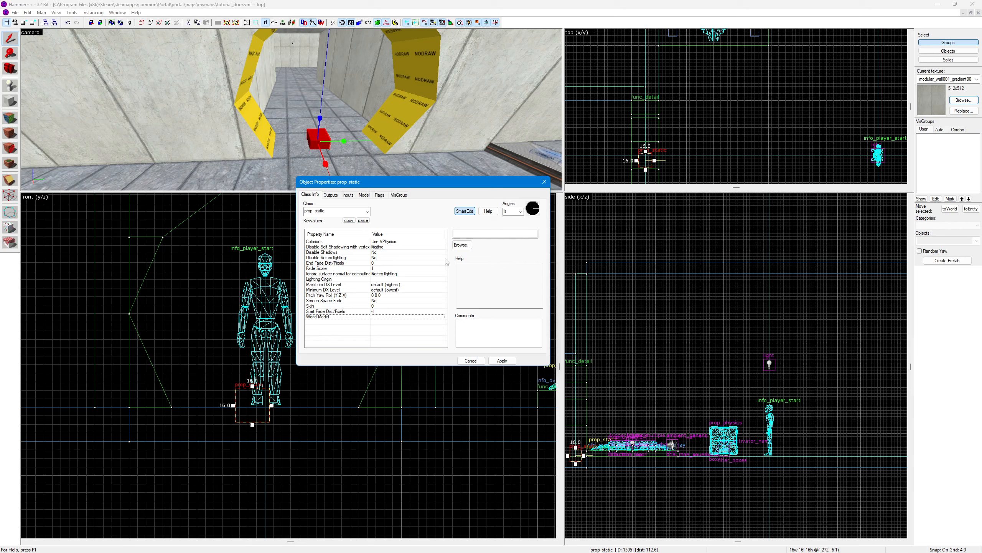
left_click(462, 246)
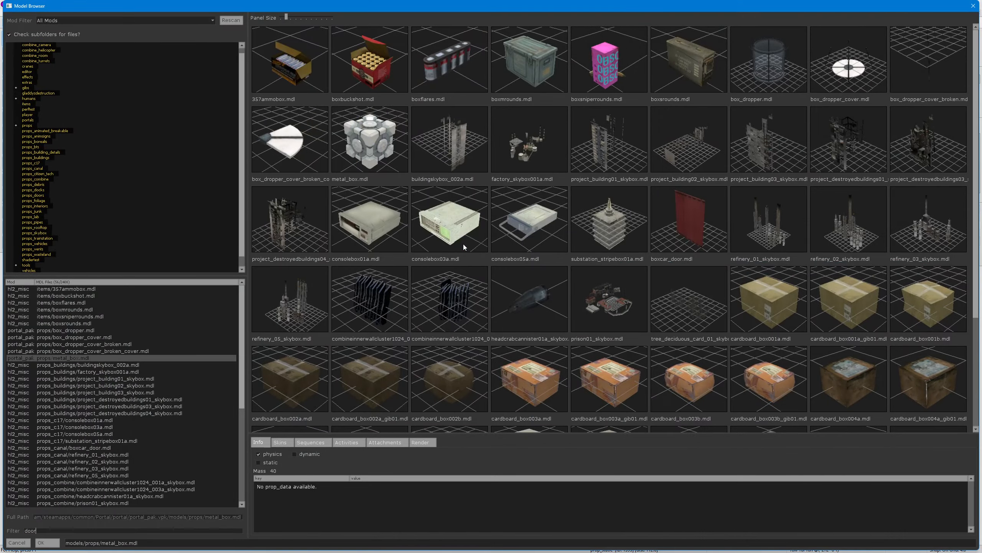
left_click(370, 67)
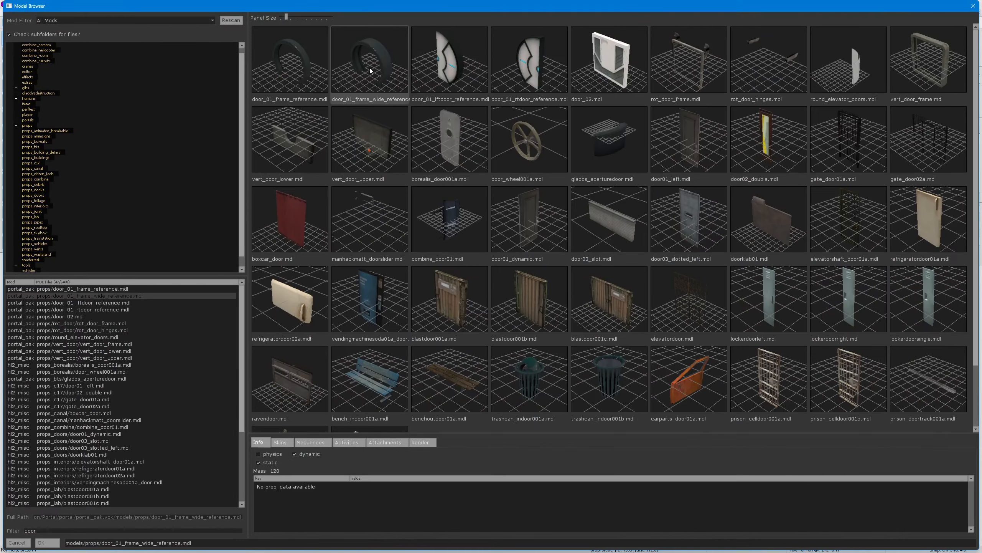
double_click(370, 67)
left_click(502, 360)
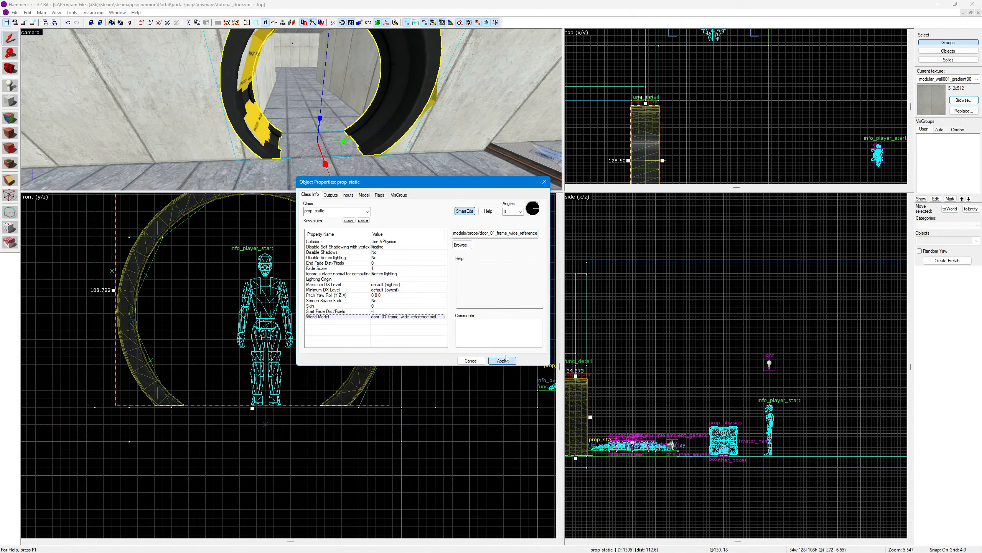
left_click(545, 182)
Step: Move the round door frame prop sideways so that it sits centred in the opening, and deselect everything
scroll(750, 280, "down", 1)
key("z")
key("w")
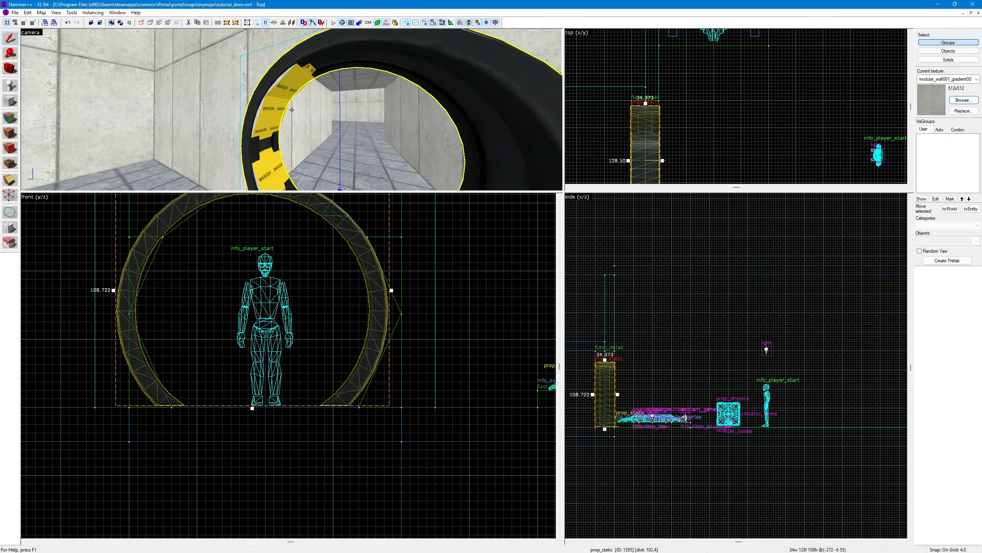
key("s")
key("z")
scroll(665, 80, "down", 2)
scroll(642, 149, "up", 1)
left_click_drag(643, 148, 644, 142)
key("z")
key("d")
key("s")
left_click(292, 109)
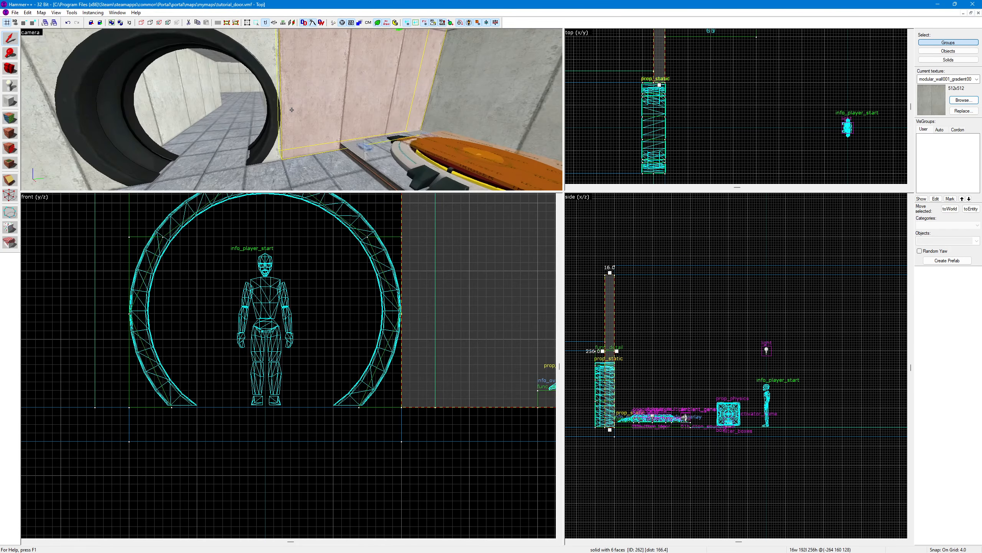
key("Escape")
key("w")
key("s")
key("z")
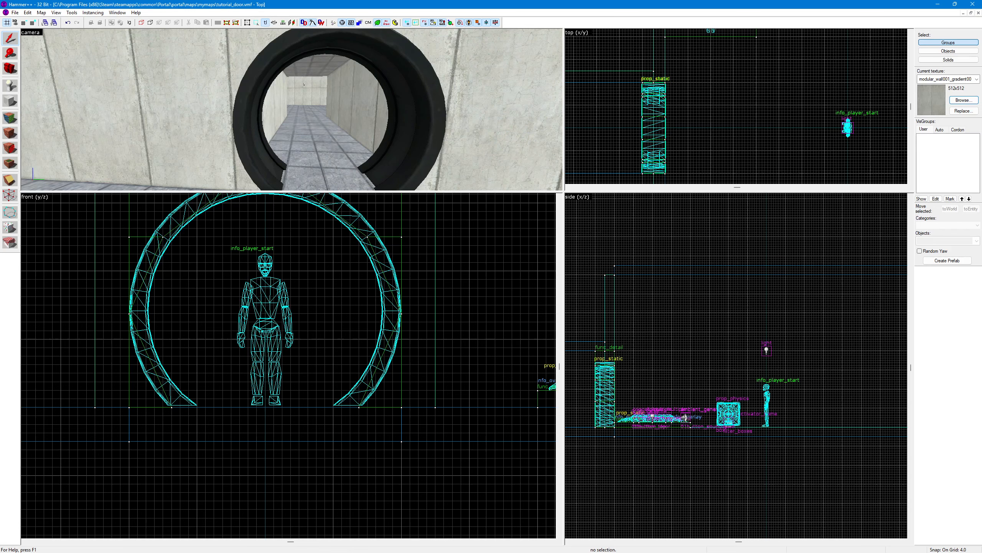
Step: Outline a block 8 units thick, 56 wide and 104 high from the floor in one half of the round door frame
left_click(10, 101)
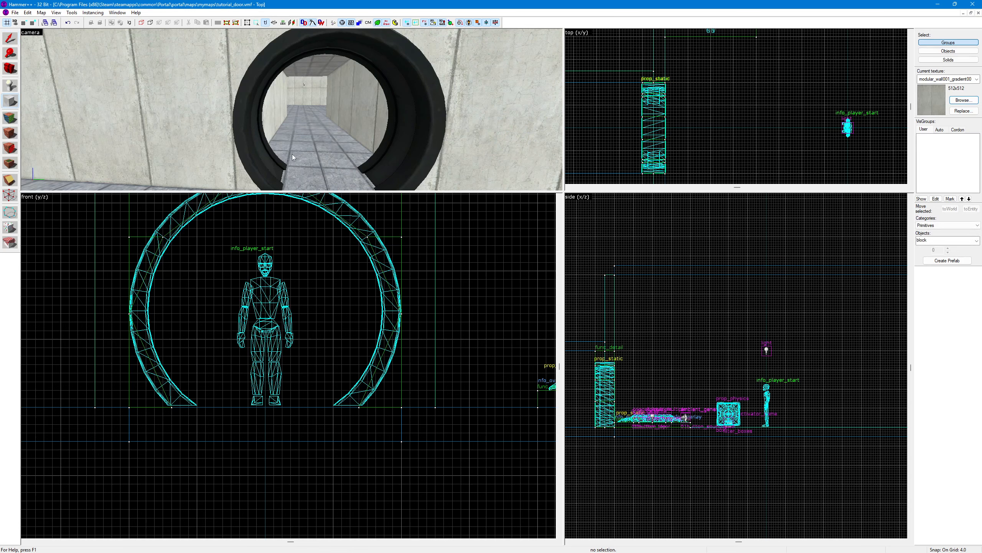
key("z")
key("w")
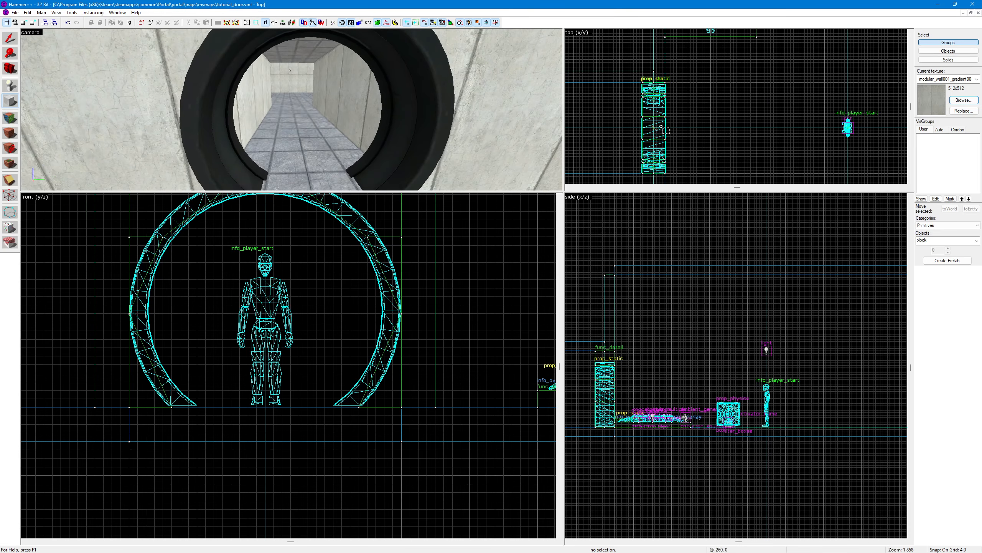
scroll(653, 116, "up", 5)
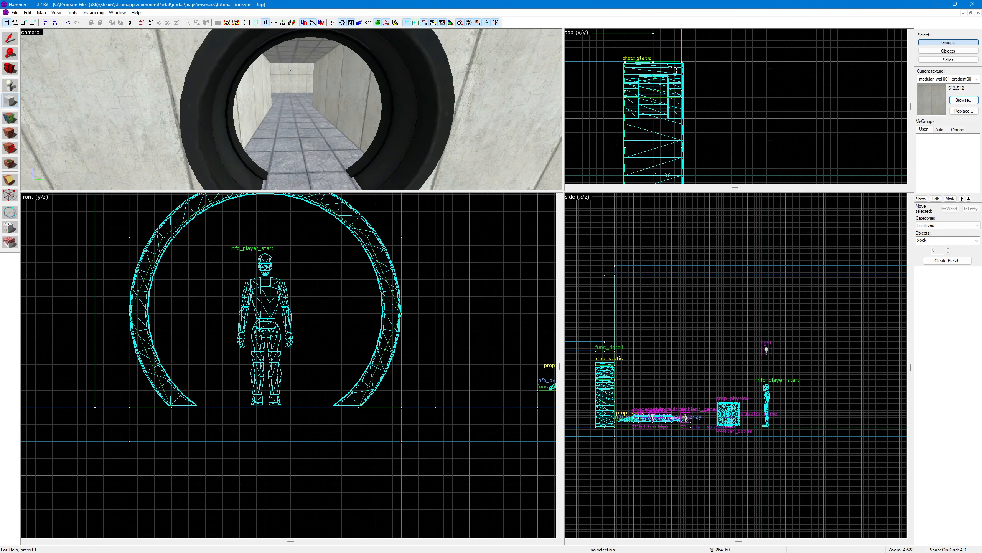
left_click_drag(668, 64, 663, 164)
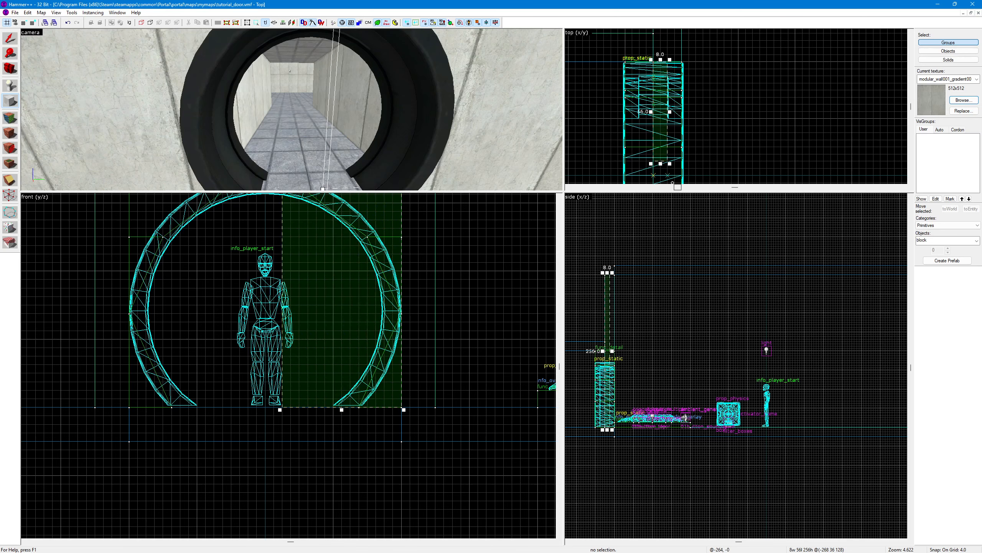
left_click_drag(609, 274, 610, 363)
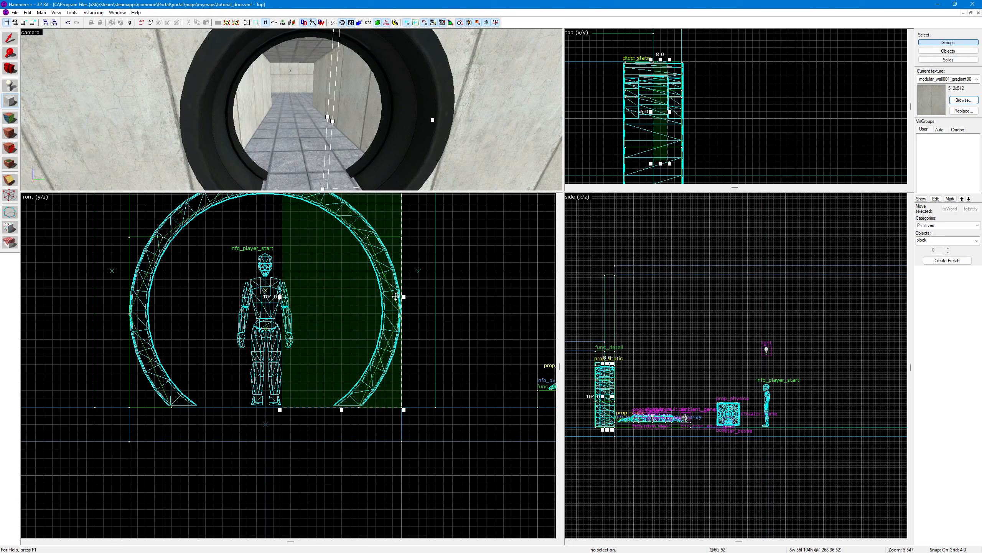
scroll(410, 344, "down", 1)
scroll(368, 434, "up", 1)
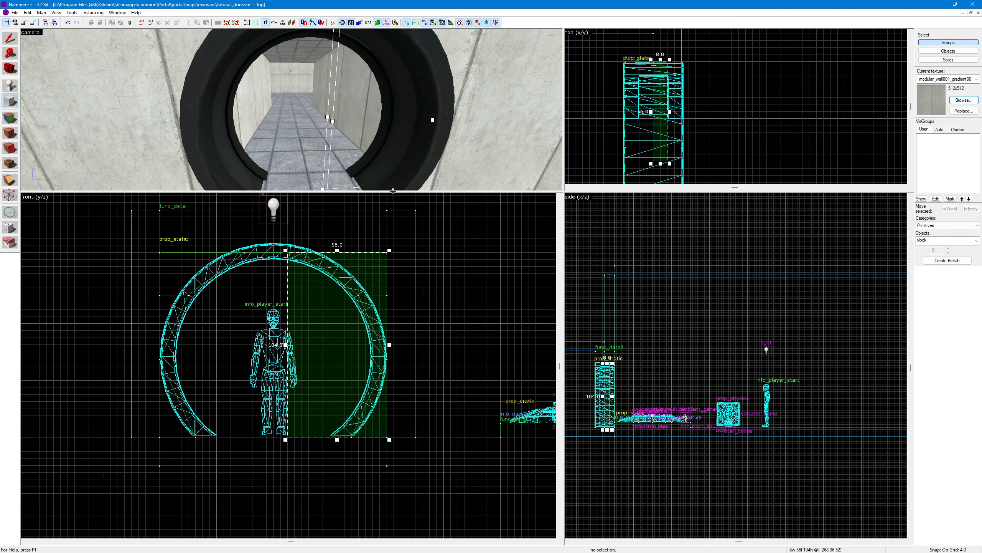
Step: Choose the tools/toolsnodraw texture and create the outlined half-door block with it
left_click_drag(393, 190, 469, 287)
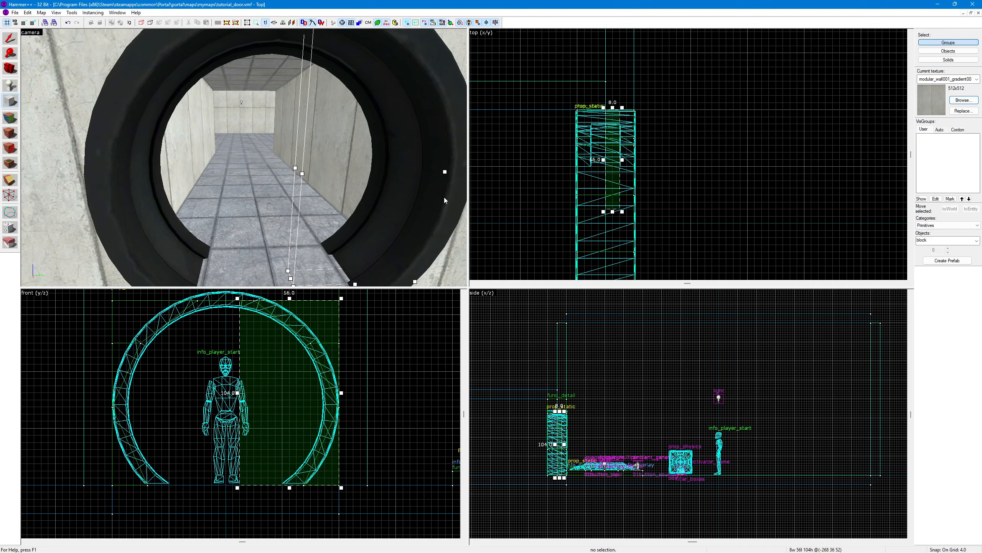
scroll(379, 158, "down", 4)
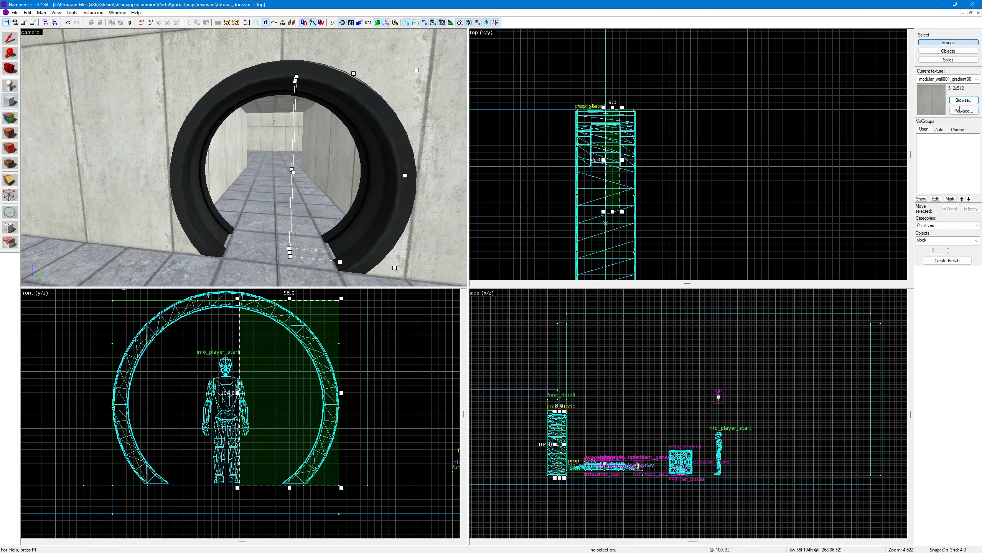
left_click(957, 101)
type("nodawr")
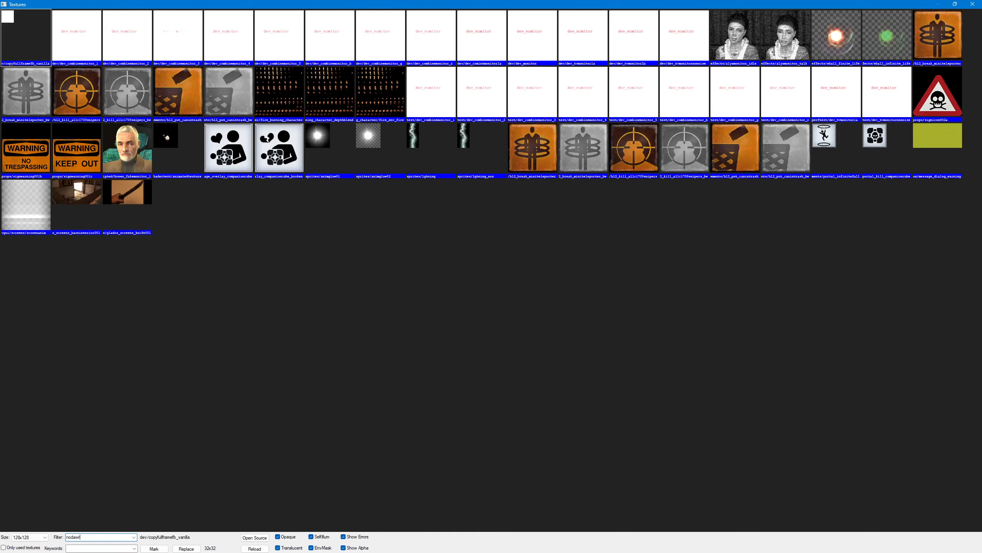
double_click(37, 19)
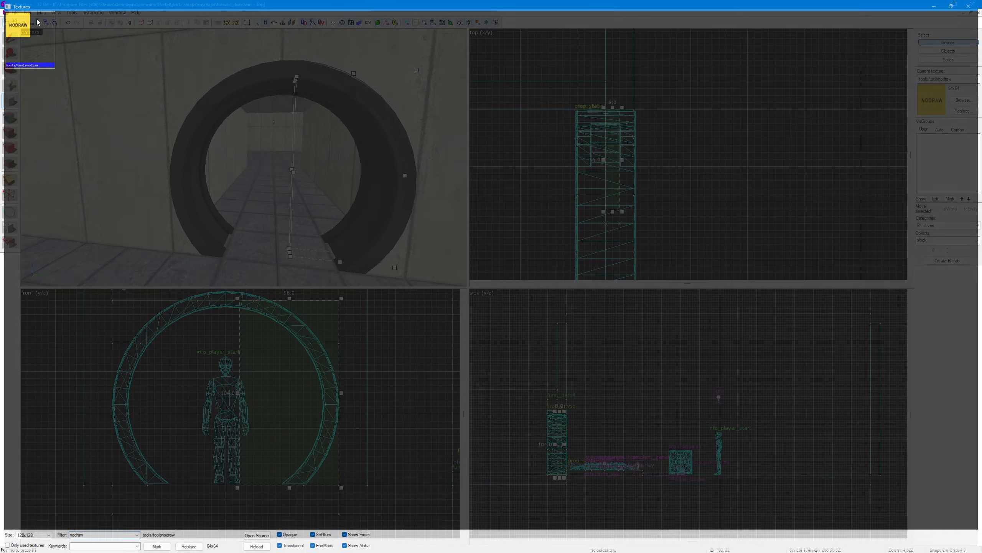
left_click(332, 132)
Step: Tie the nodraw block to an entity and set its class to func_door
key("ctrl+t")
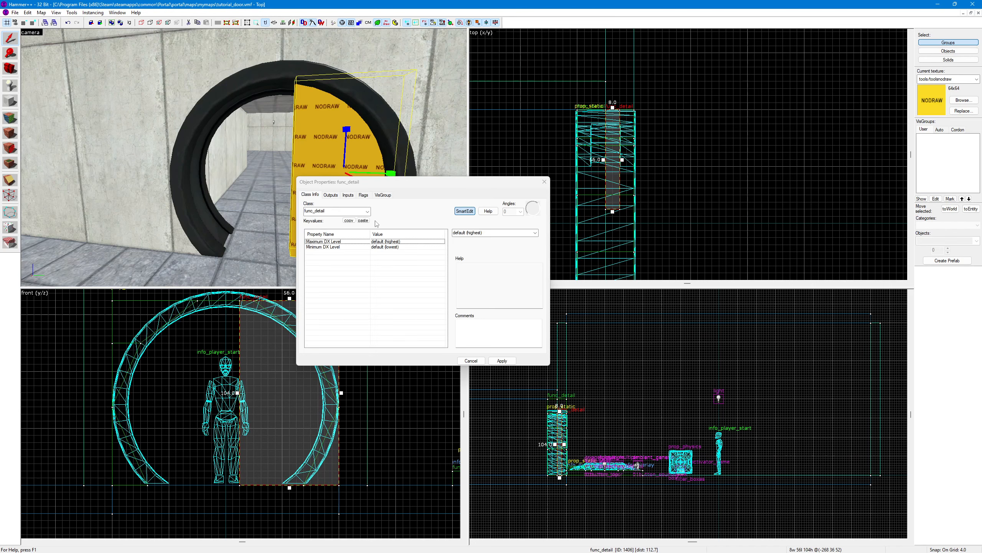
left_click(367, 211)
type("door")
left_click(313, 220)
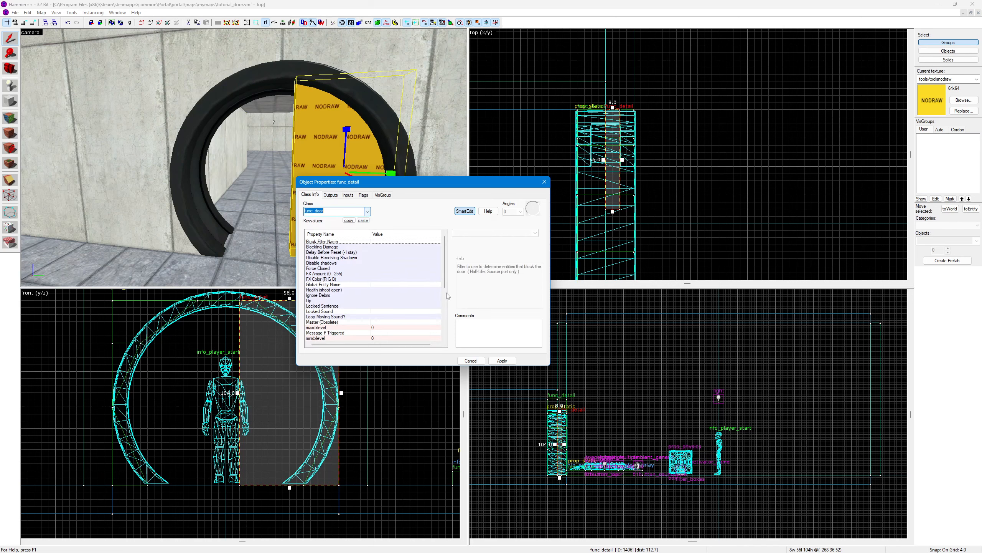
left_click(501, 360)
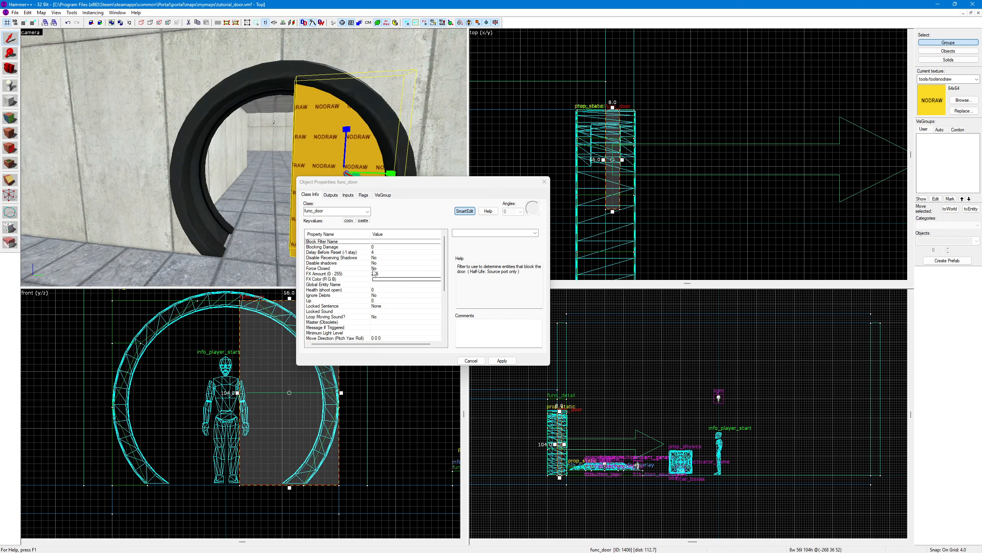
Step: Name the func_door 01door_left and apply the name
scroll(360, 302, "down", 2)
left_click(359, 311)
left_click(470, 234)
type("01door_left")
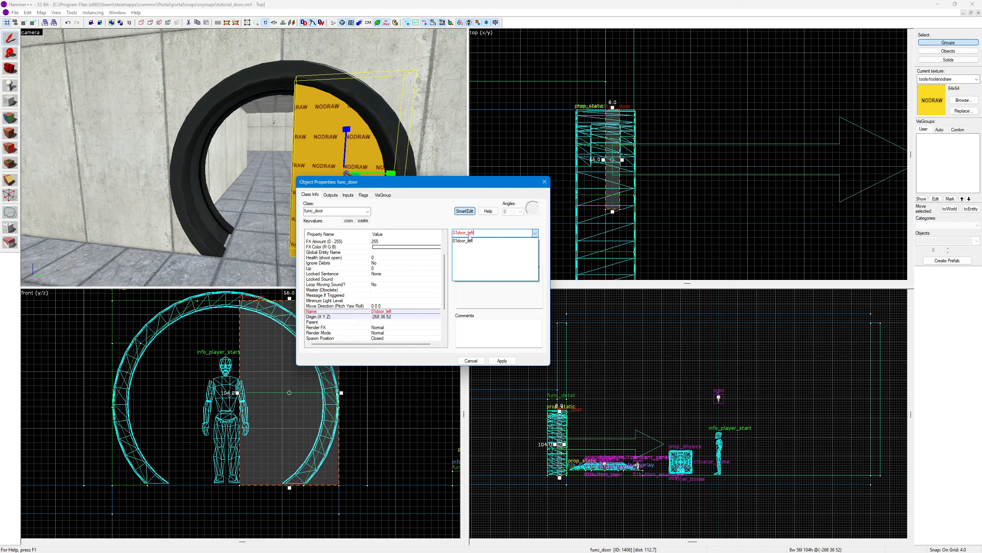
left_click(470, 241)
left_click(502, 360)
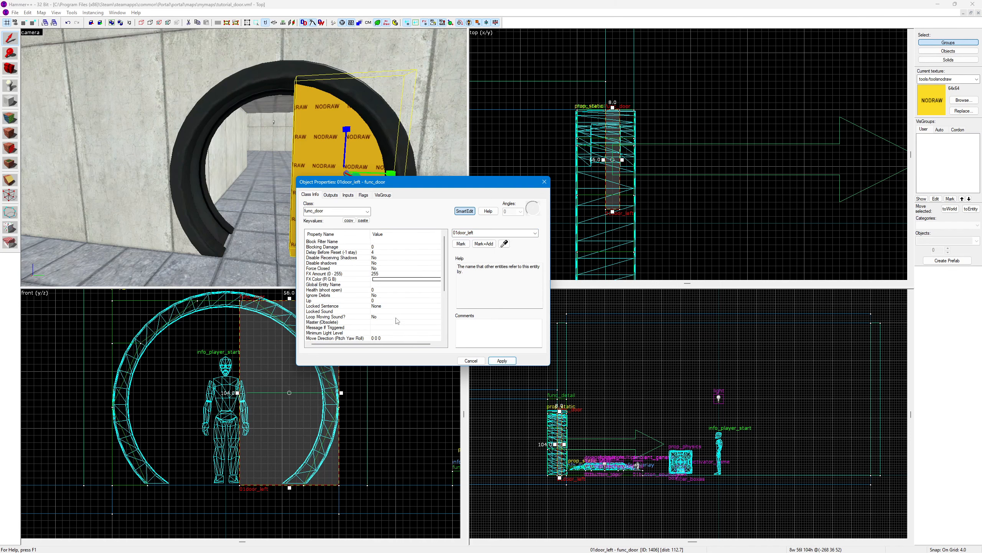
Step: Set the speed of 01door_left to 250
scroll(397, 317, "down", 5)
left_click(385, 301)
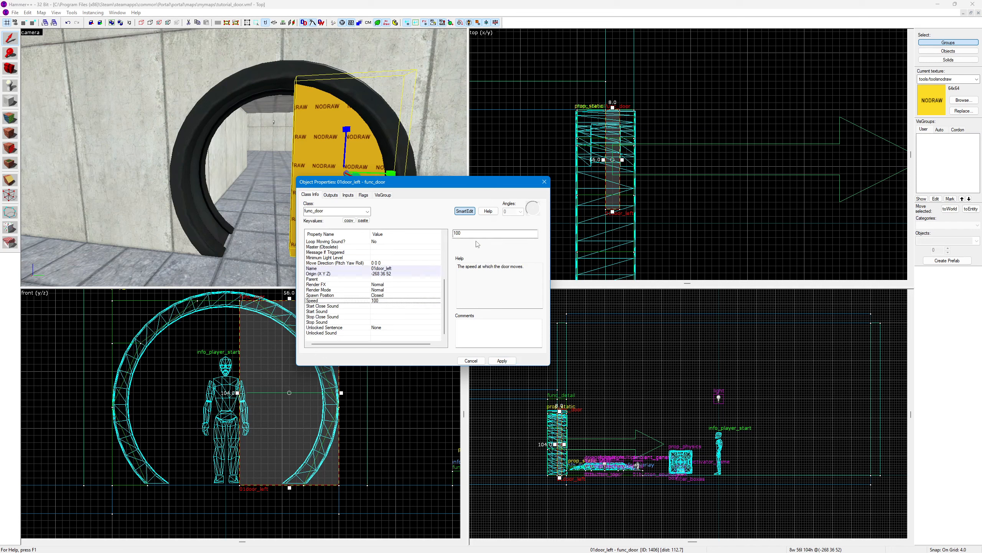
double_click(470, 233)
key("BackSpace")
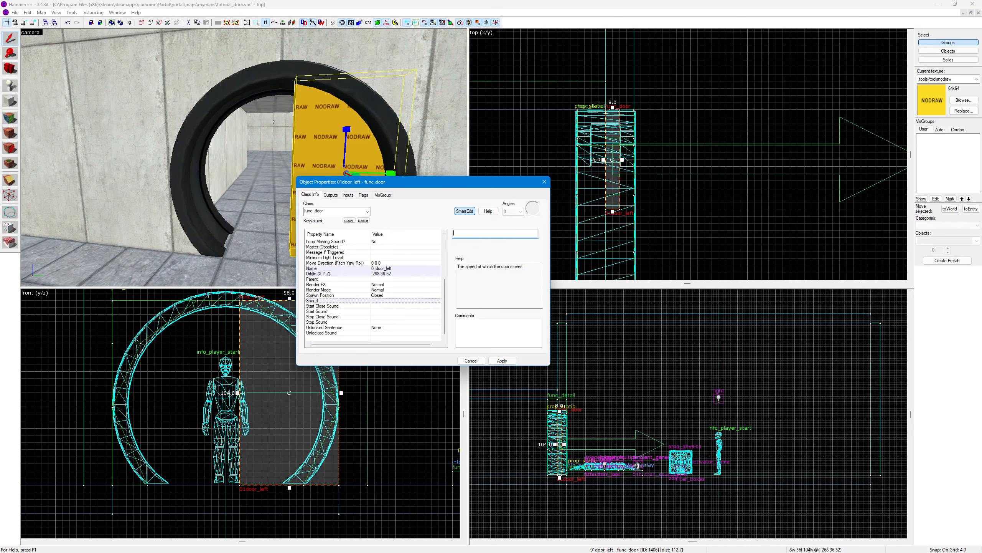
type("250")
scroll(375, 277, "up", 1)
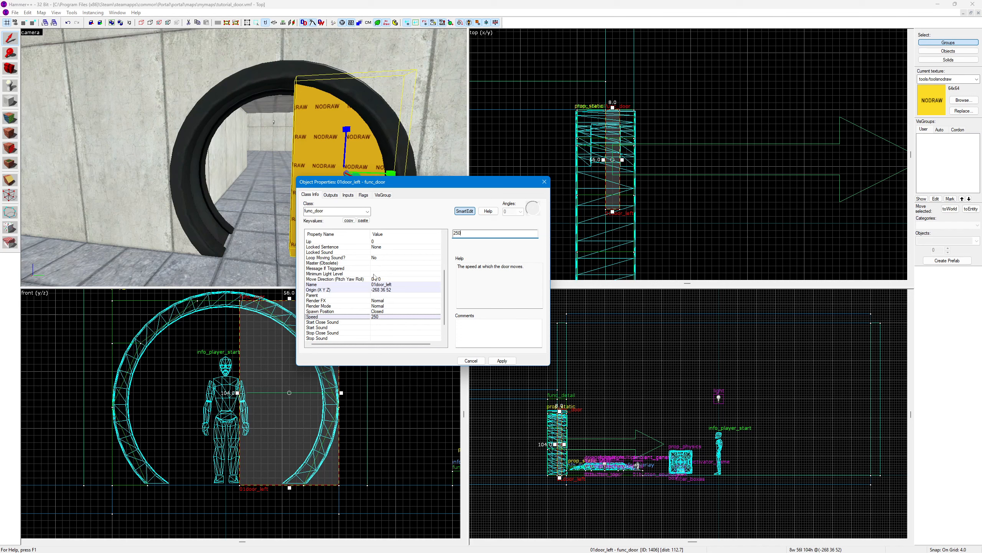
Step: Set the Lip of 01door_left to 12 and apply the property changes
scroll(374, 284, "up", 4)
scroll(375, 291, "down", 5)
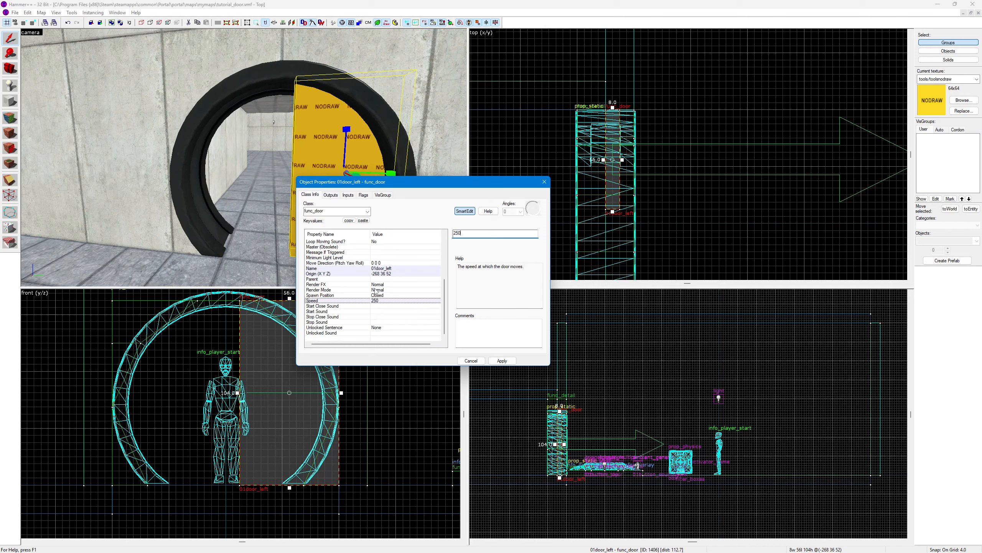
scroll(357, 331, "up", 3)
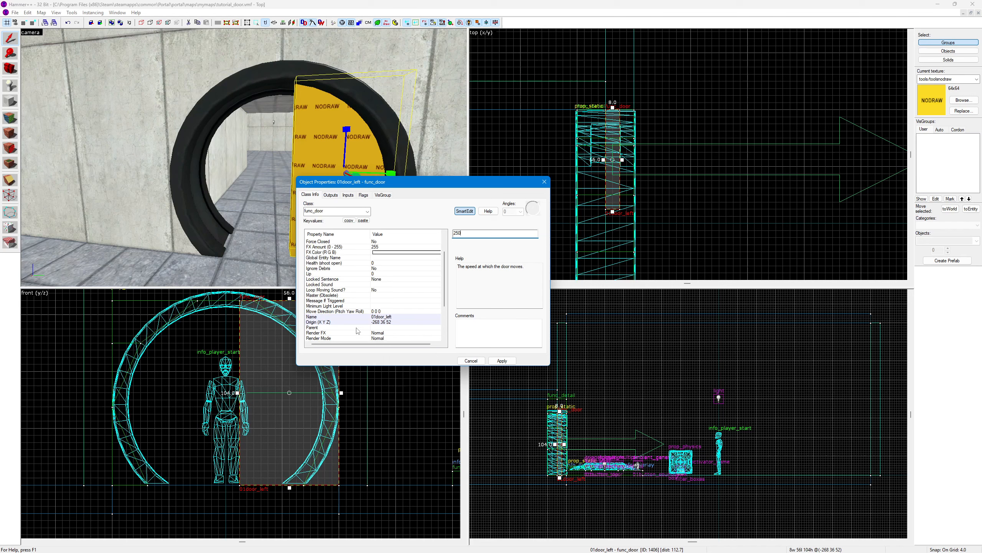
scroll(357, 331, "up", 2)
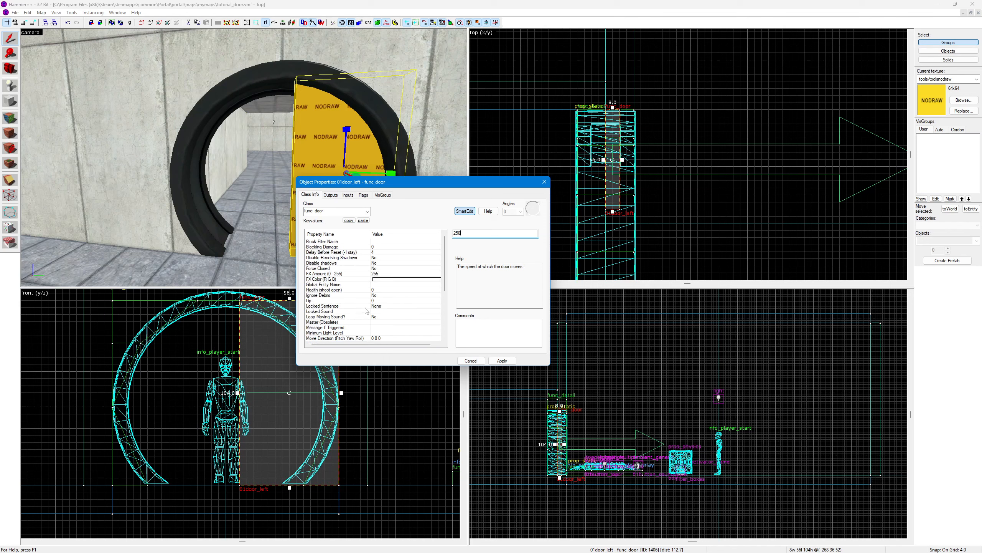
left_click(364, 301)
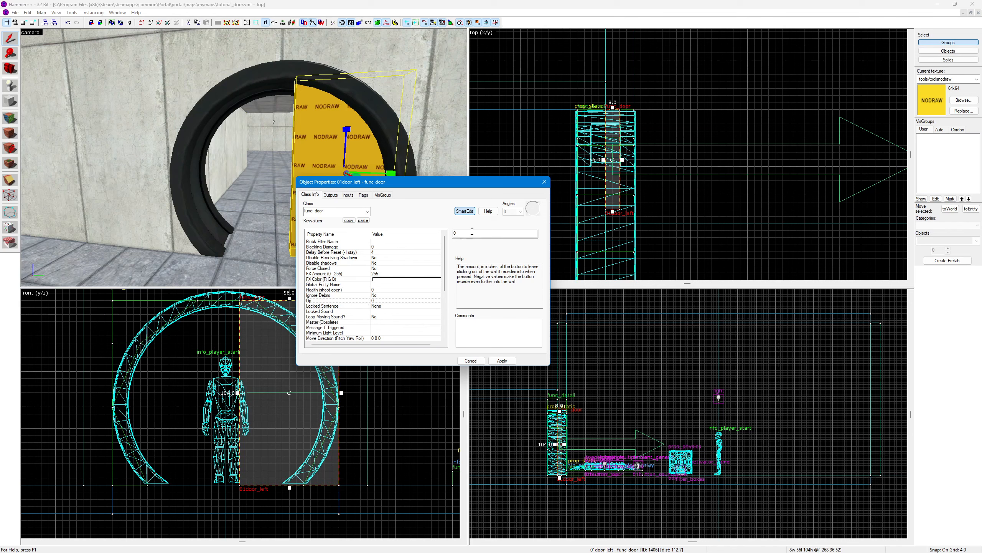
key("BackSpace")
type("12")
left_click(519, 375)
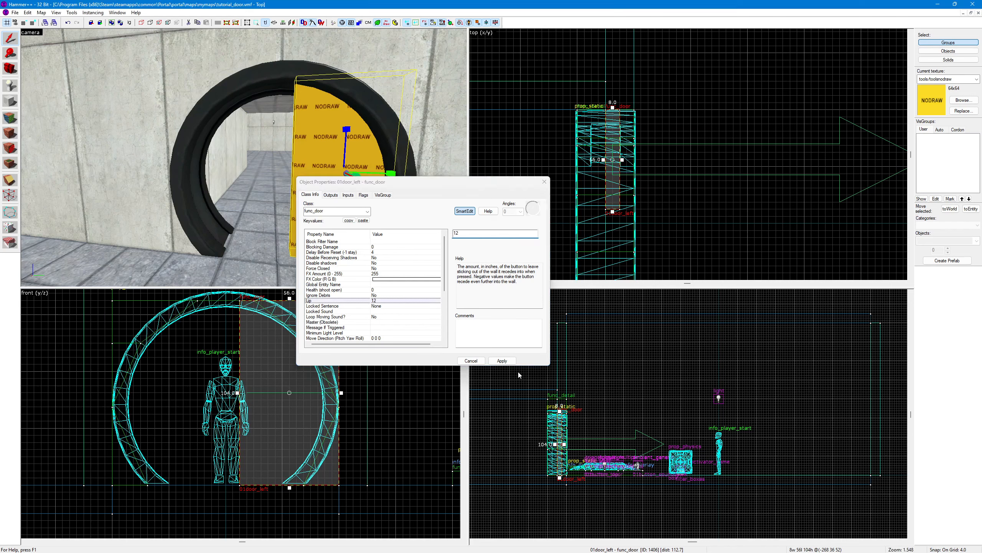
left_click(501, 362)
Step: Set Delay Before Reset of 01door_left to -1 and apply it
scroll(389, 293, "down", 1)
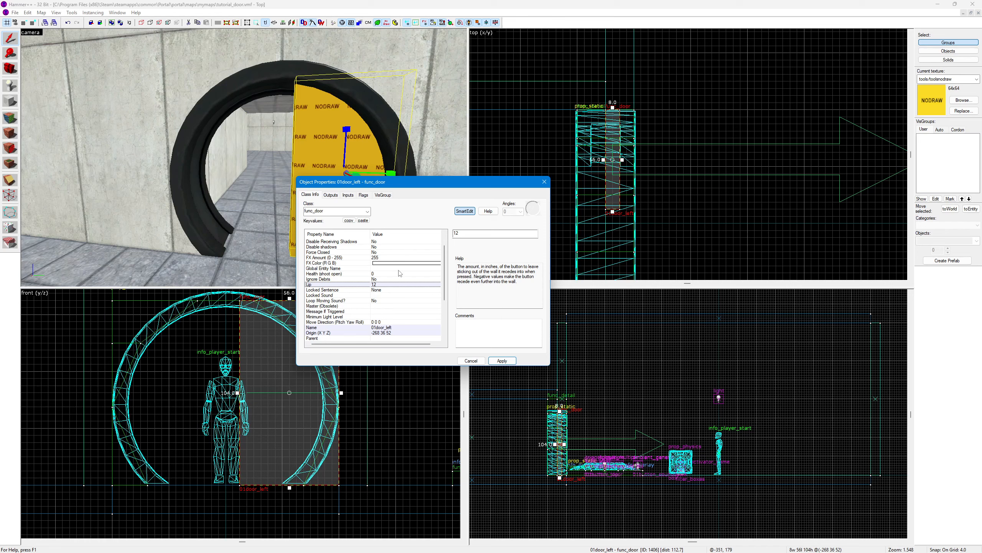
key("z")
key("s")
key("z")
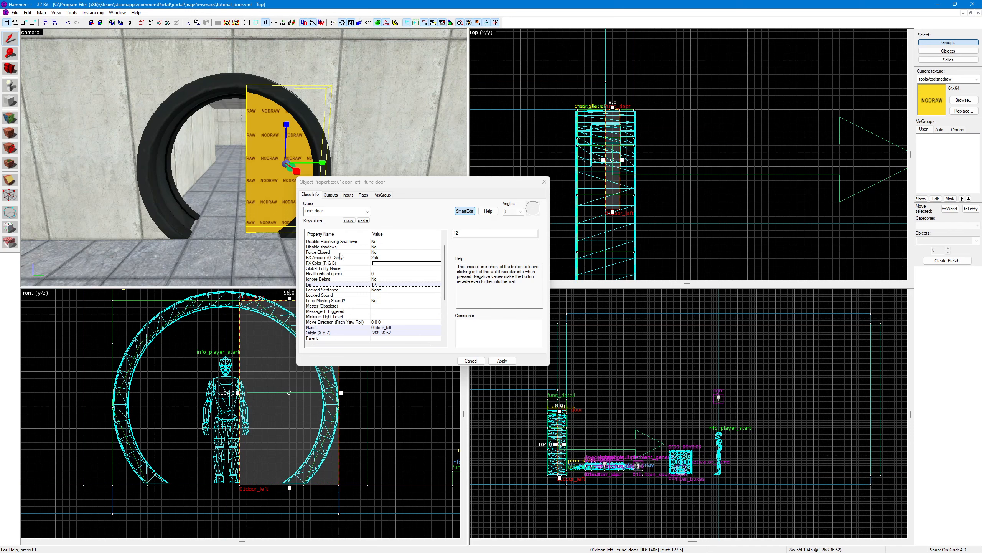
scroll(366, 283, "down", 4)
scroll(353, 287, "up", 5)
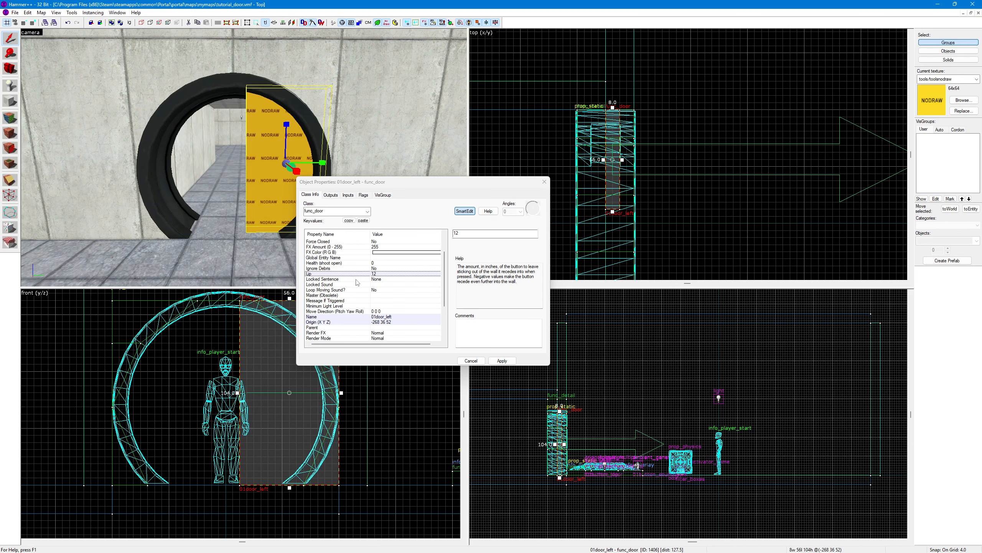
left_click(375, 252)
double_click(463, 234)
type("-1")
left_click(263, 138)
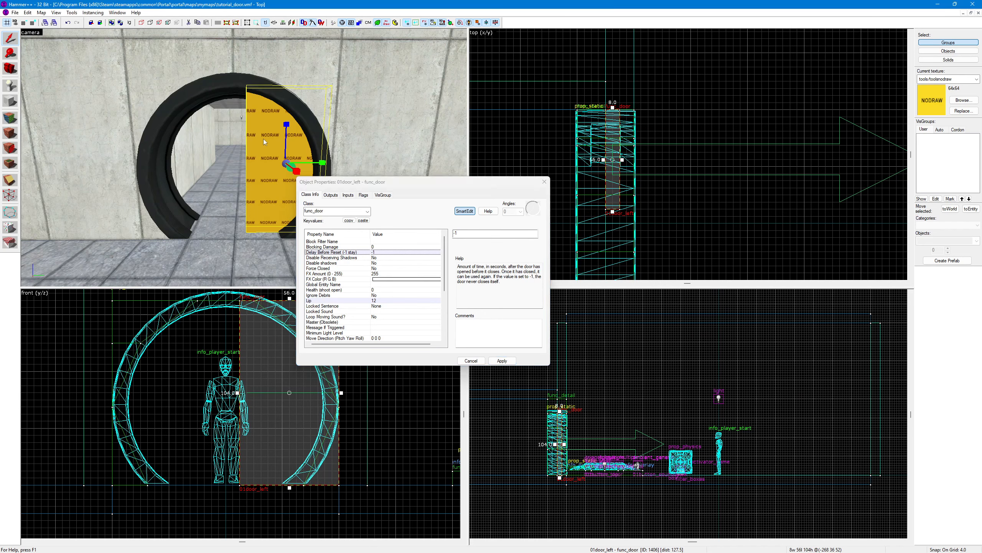
left_click(458, 189)
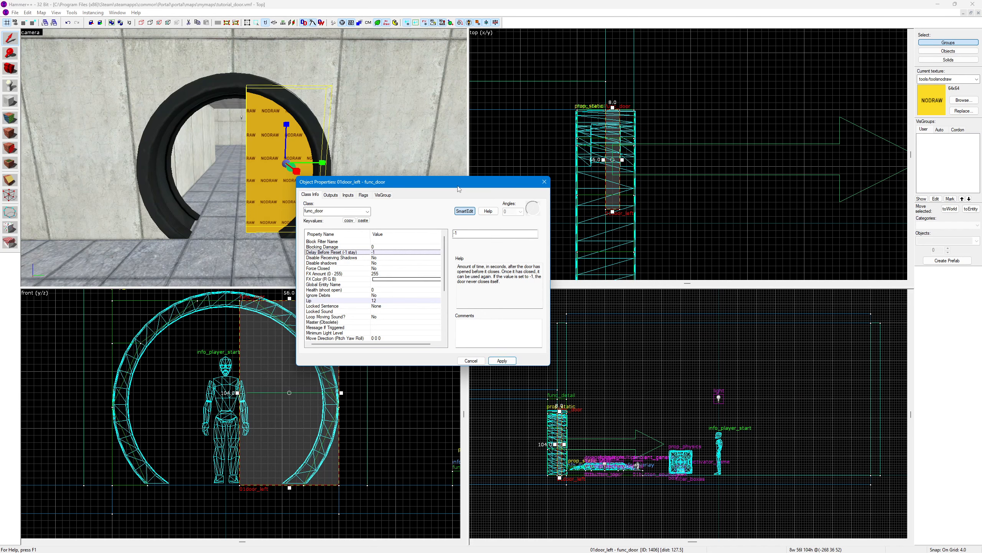
Step: Set the Move Direction of 01door_left to 0 90 0, apply it and close the object properties
left_click_drag(456, 187, 472, 198)
left_click(86, 288)
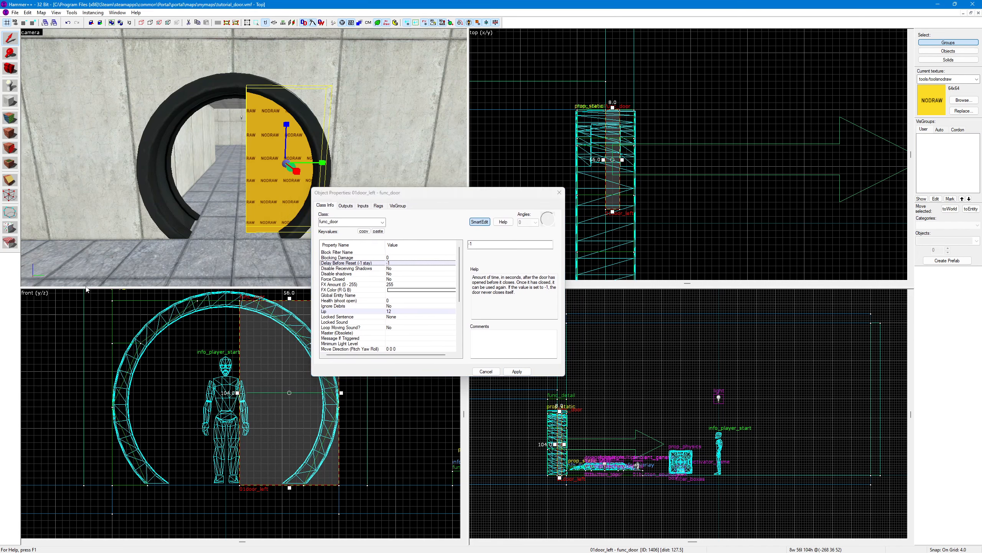
scroll(392, 323, "down", 5)
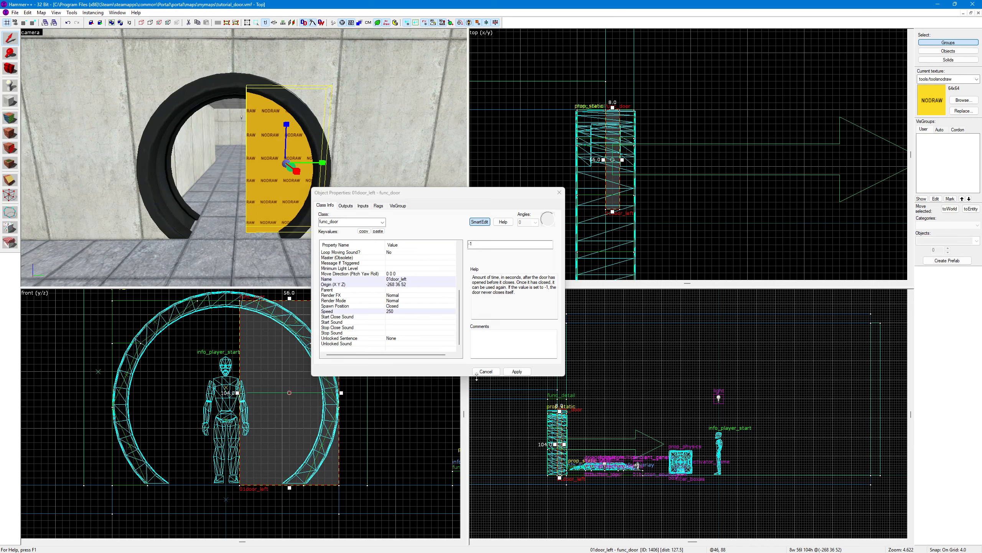
left_click_drag(445, 192, 404, 247)
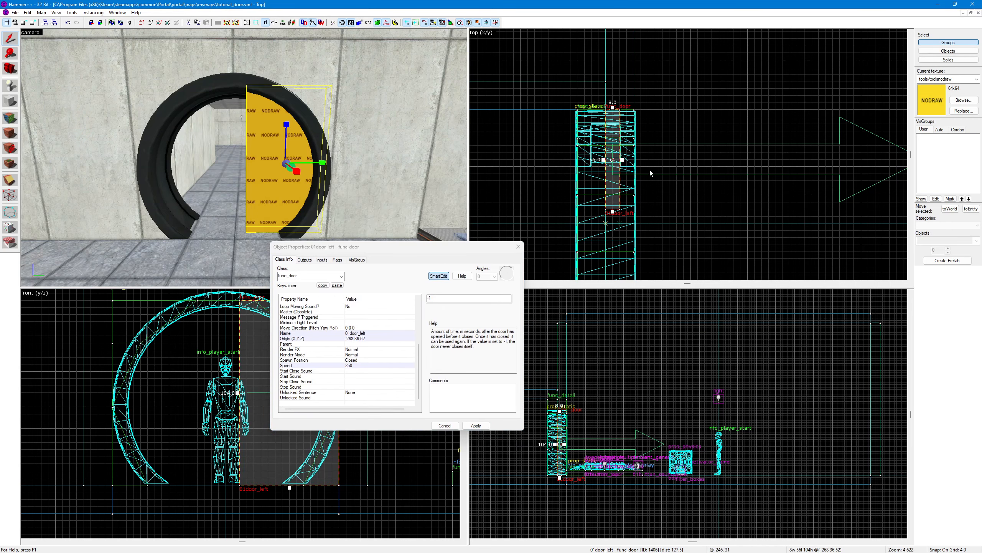
scroll(653, 170, "down", 4)
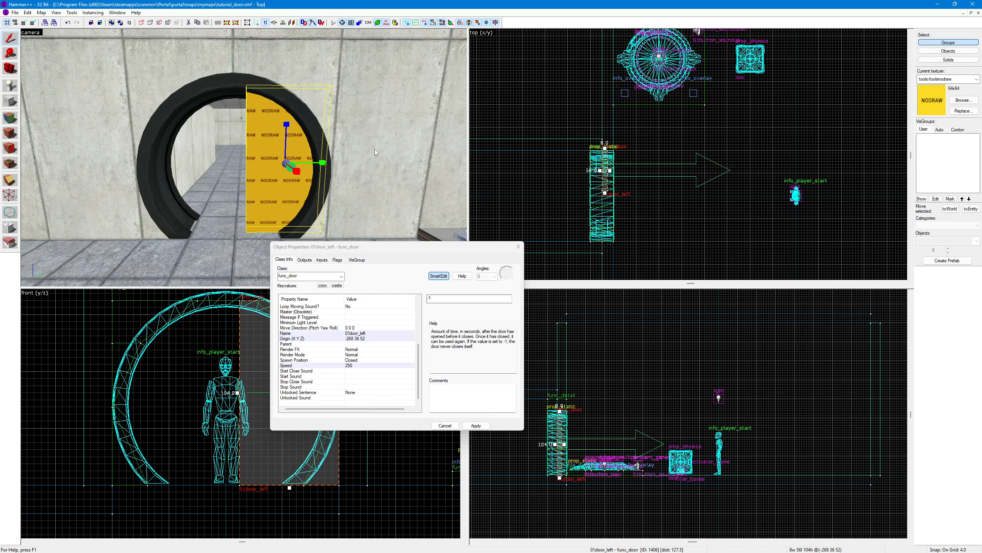
scroll(344, 360, "up", 2)
left_click(344, 360)
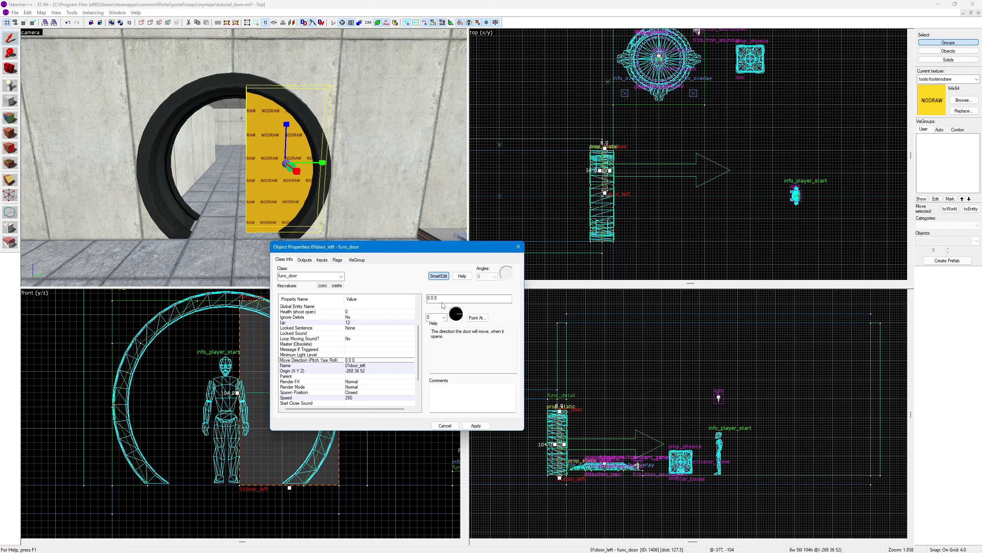
left_click(444, 318)
left_click(444, 318)
left_click(457, 310)
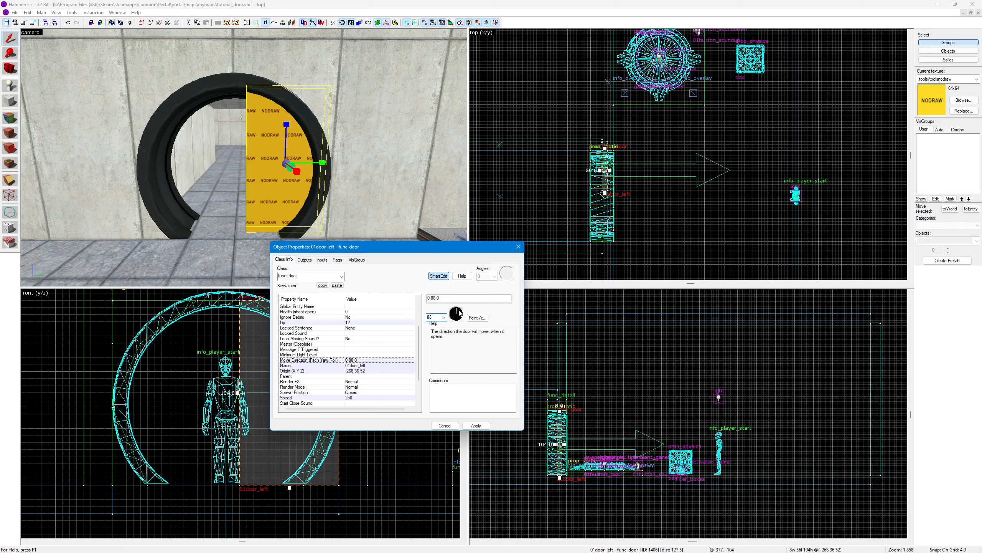
left_click(476, 426)
left_click(433, 298)
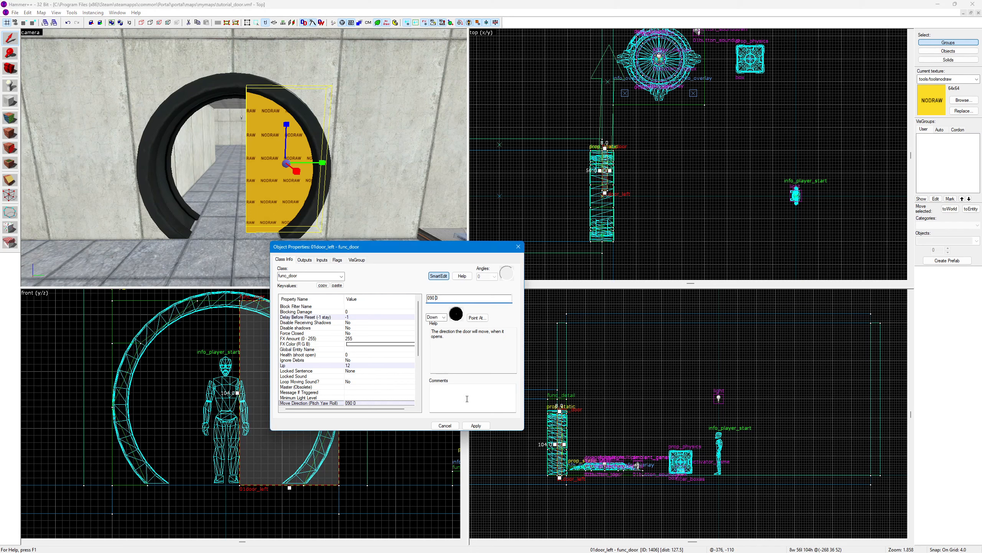
left_click(479, 424)
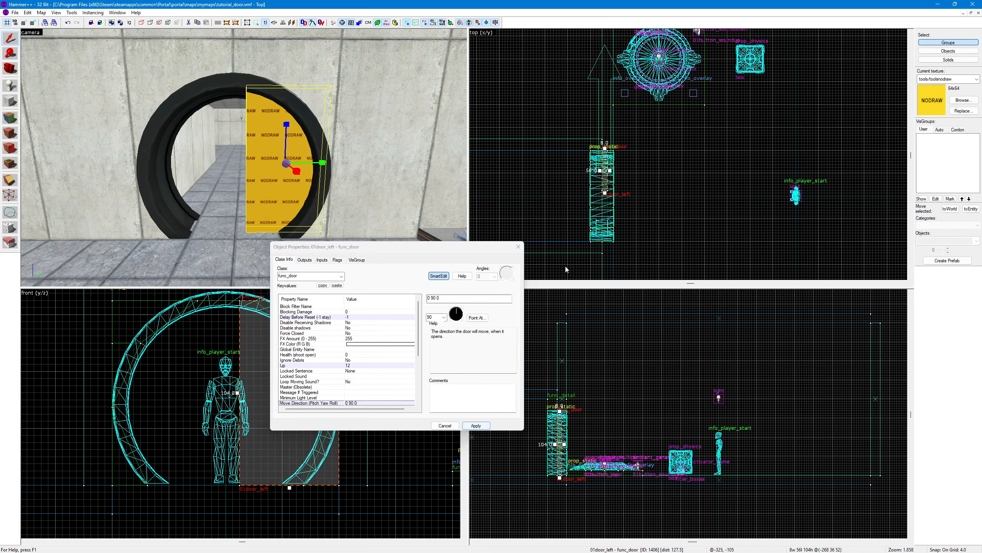
left_click(518, 246)
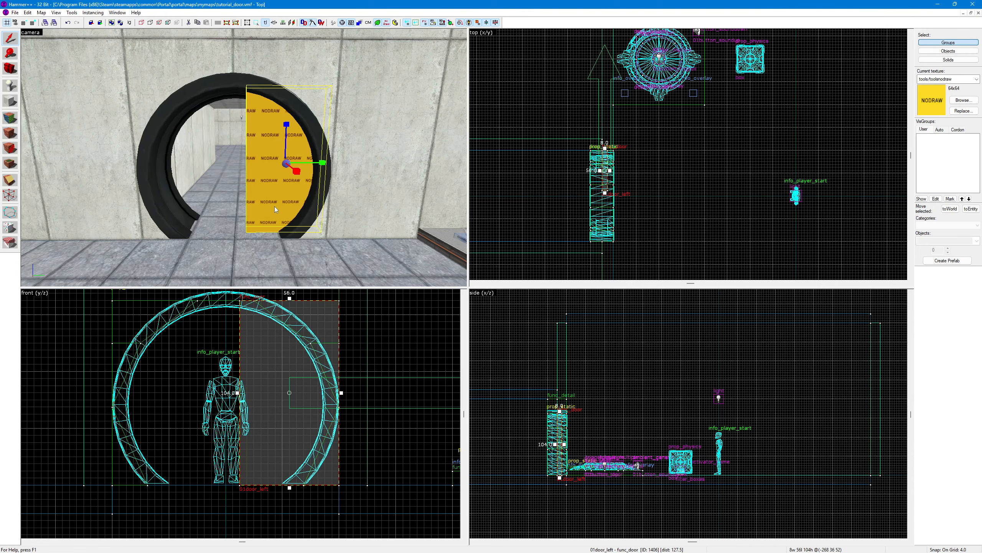
Step: Look over the room and the nodraw door half inside the round frame, with 01door_left selected again
key("z")
left_click(244, 157)
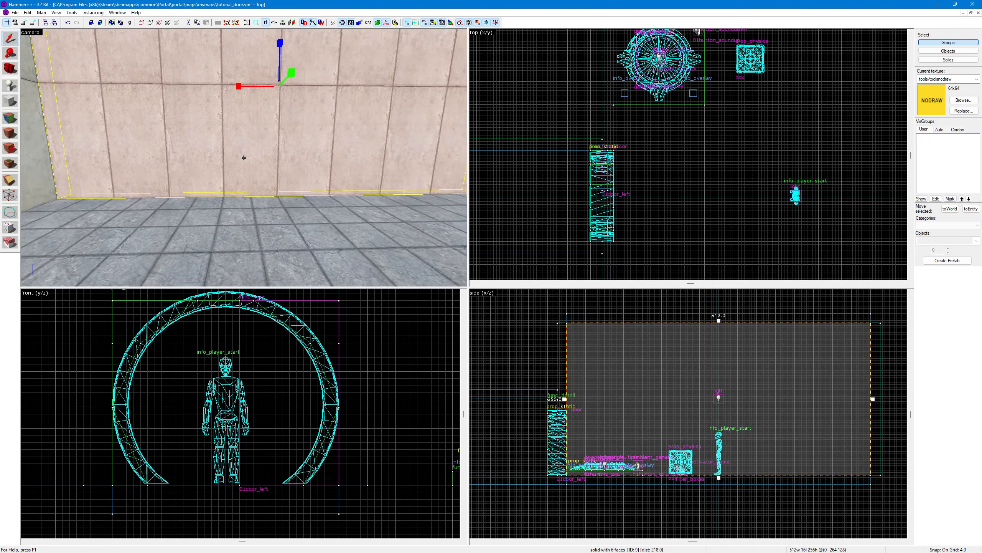
key("w")
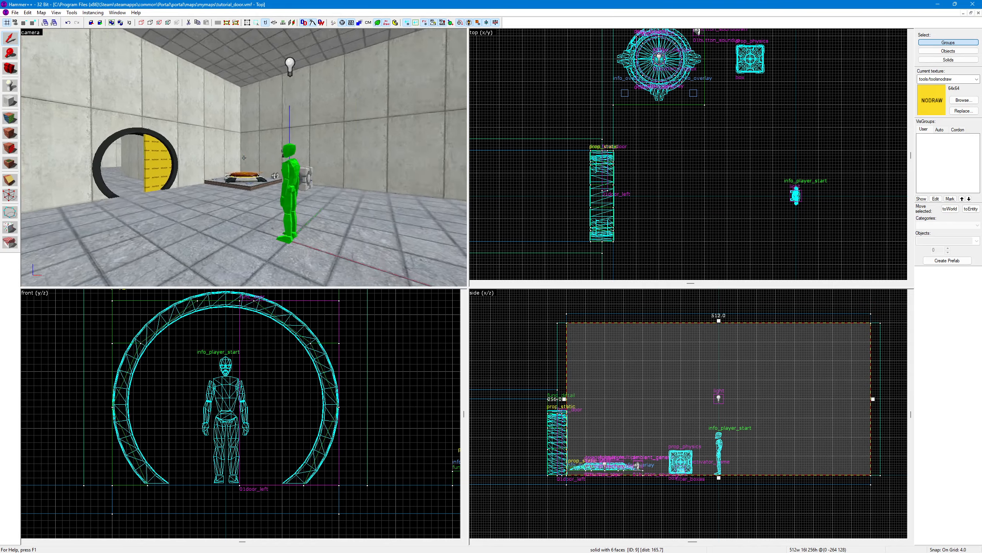
left_click(244, 157)
key("w")
key("w")
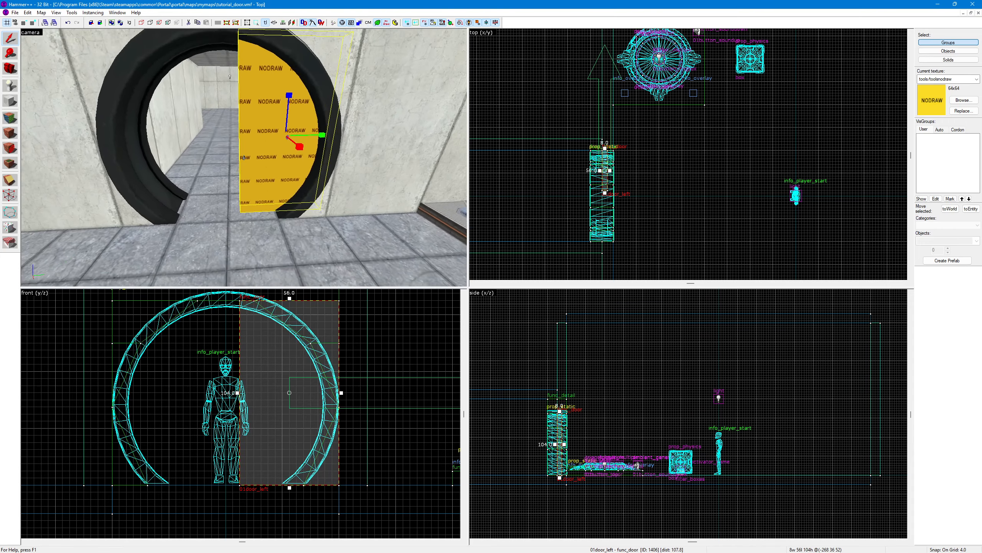
key("s")
key("z")
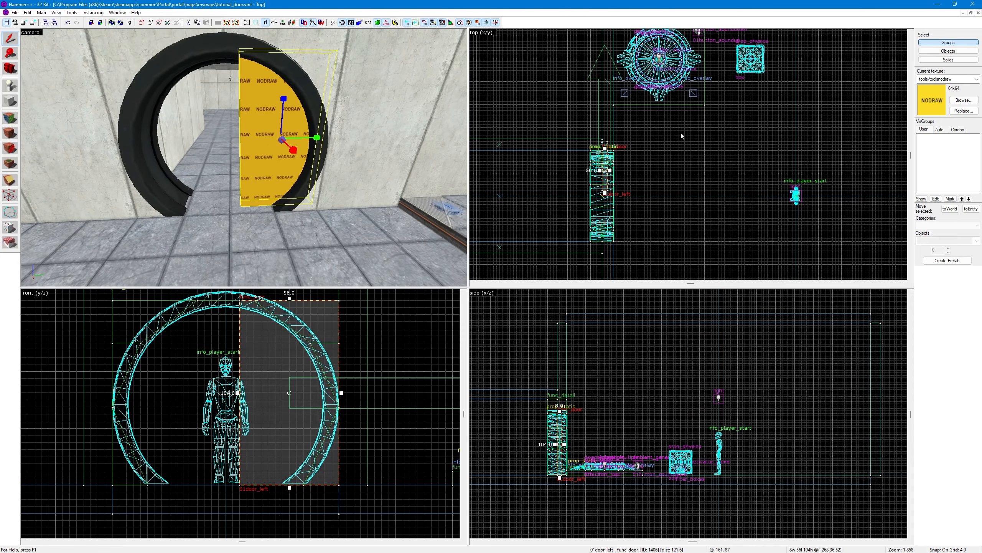
Step: Duplicate the nodraw door half 01door_left and place the copy on the opposite side of the round frame
middle_click_drag(681, 136, 676, 113)
scroll(676, 113, "down", 1)
scroll(611, 148, "up", 1)
left_click_drag(611, 147, 612, 191, "shift")
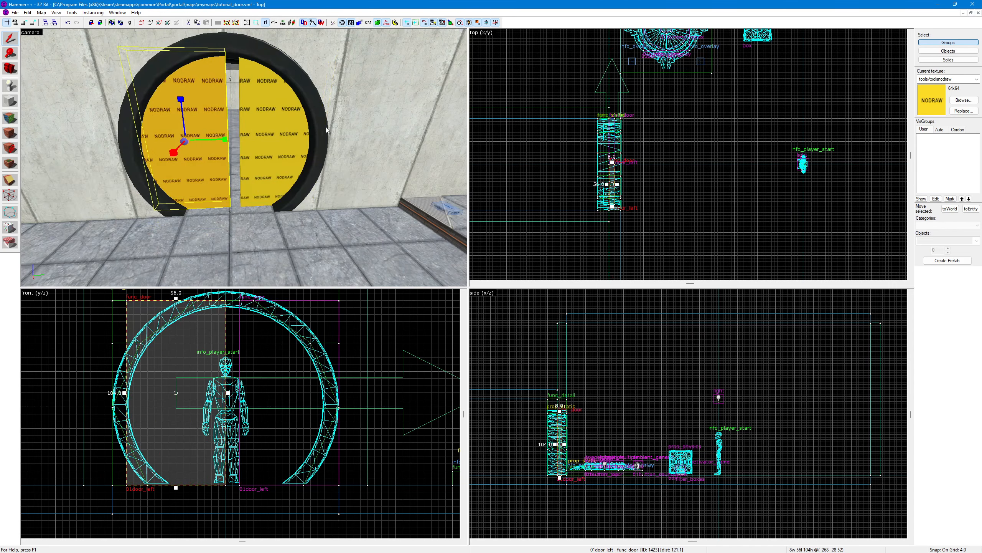
key("z")
key("w")
key("z")
scroll(606, 181, "up", 7)
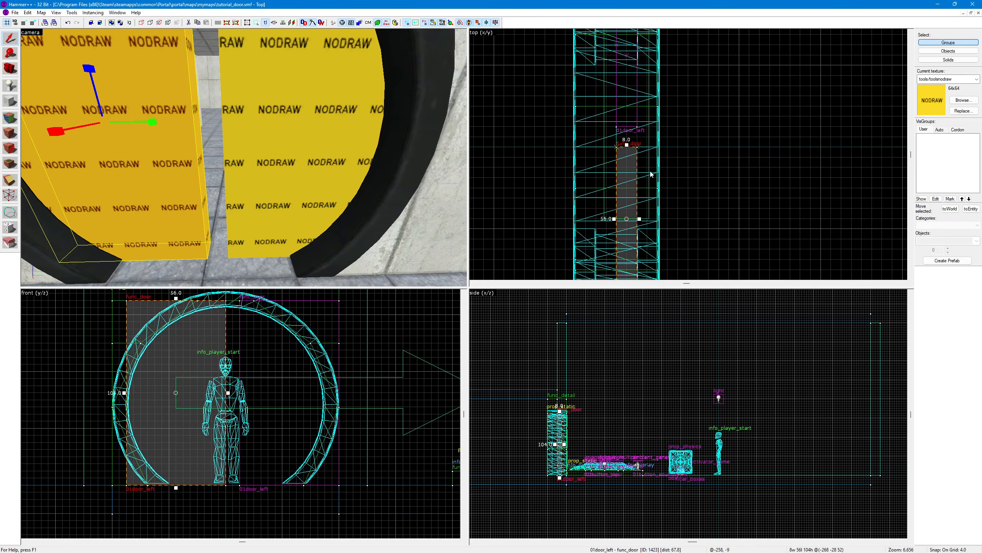
scroll(629, 171, "down", 1)
key("z")
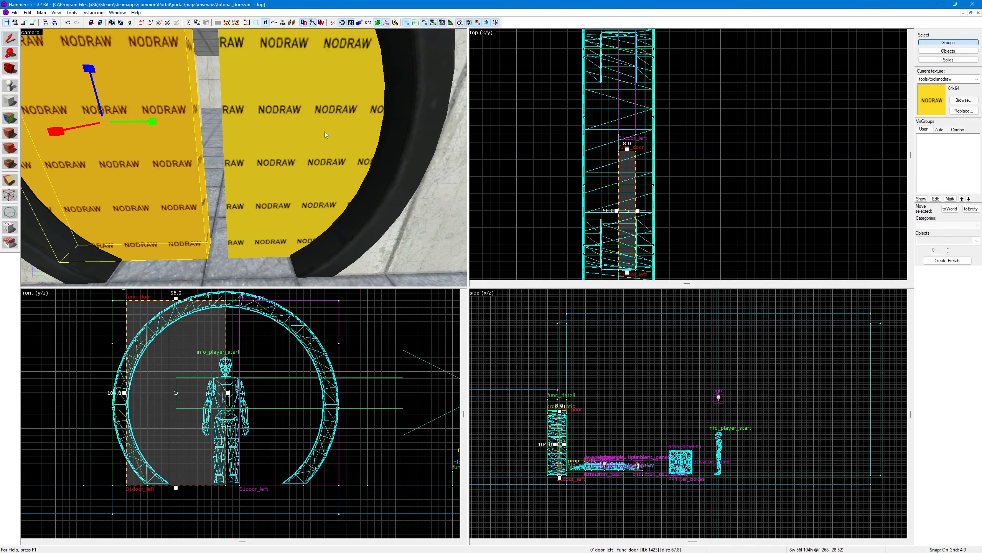
key("s")
key("z")
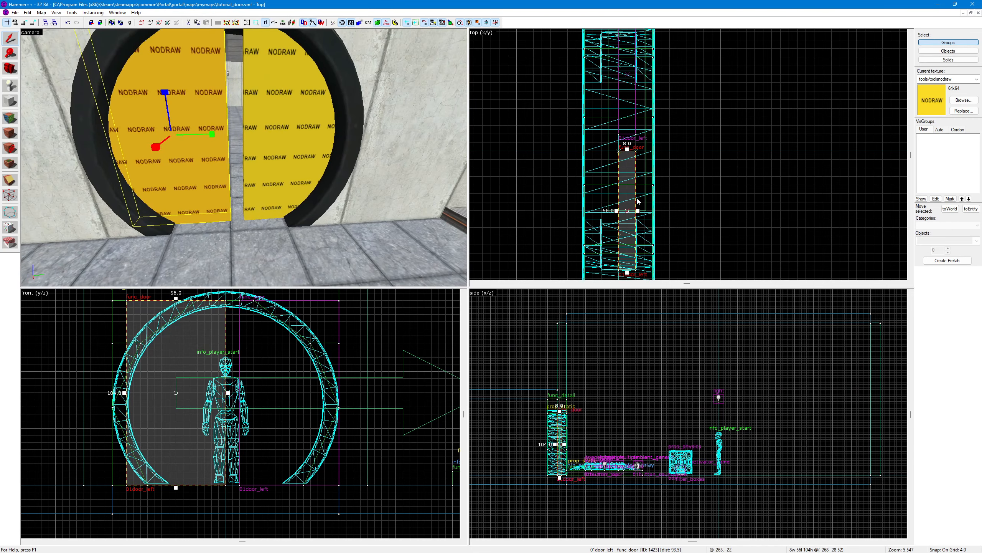
left_click_drag(625, 197, 623, 189)
scroll(615, 193, "down", 2)
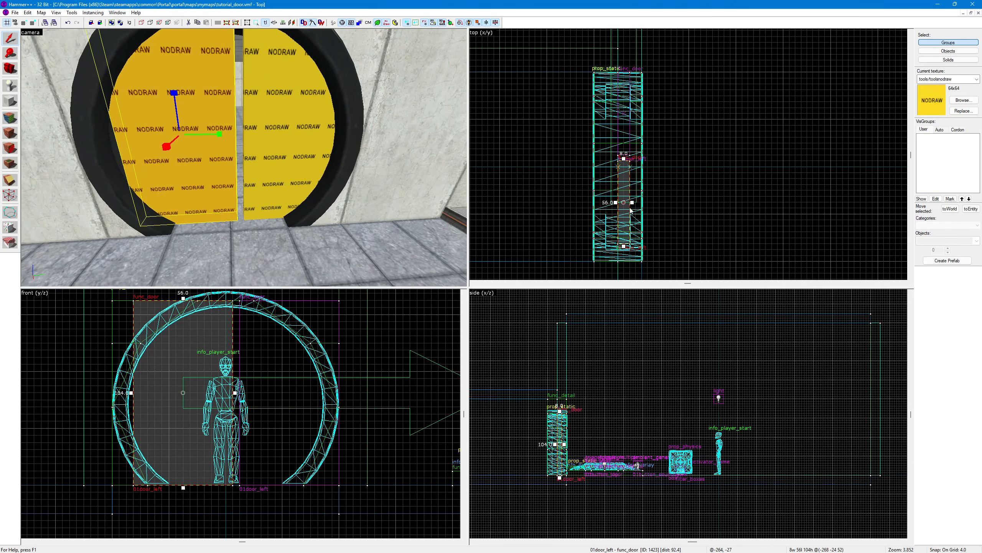
middle_click_drag(616, 194, 618, 192)
scroll(624, 233, "up", 2)
mouse_move(625, 208)
left_mouse_down()
mouse_move(626, 232)
mouse_move(625, 210)
left_mouse_up()
scroll(610, 253, "down", 1)
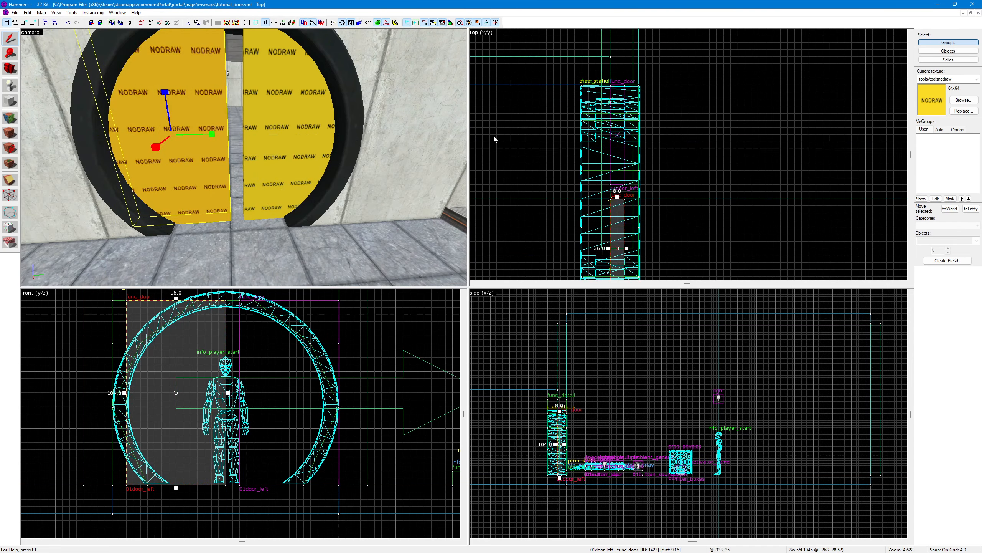
Step: Move the original nodraw door half against the copy so both halves meet at the centre of the round frame
left_click(615, 129)
left_click_drag(614, 129, 614, 129)
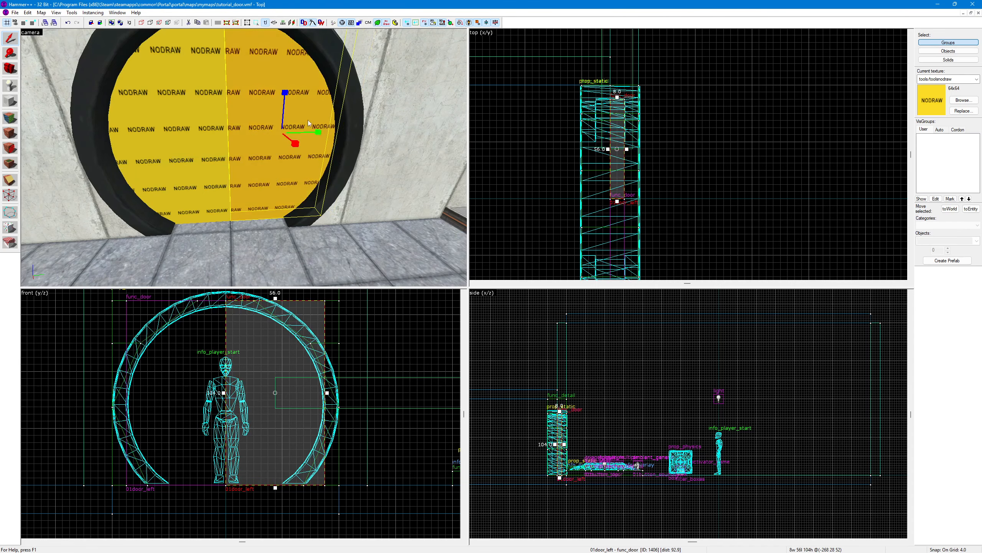
key("z")
key("s")
Step: Select the copied door half and open its object properties
left_click(244, 158)
key("w")
key("s")
key("z")
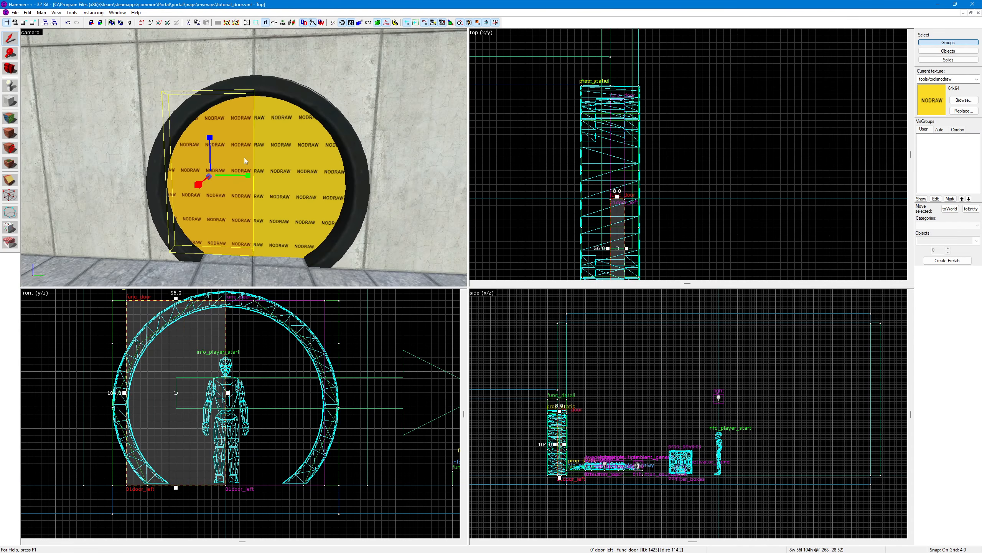
key("alt+Return")
scroll(367, 348, "down", 5)
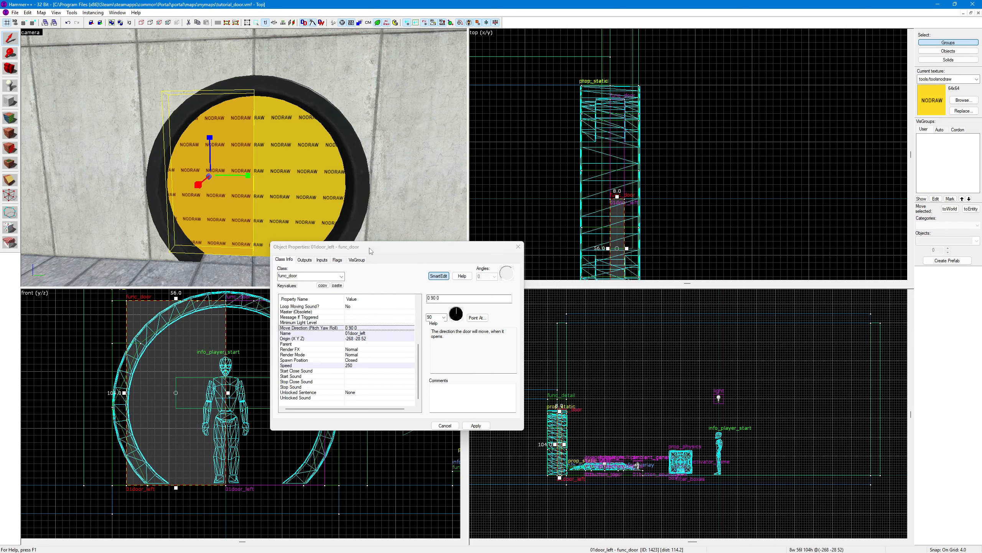
left_click_drag(371, 250, 371, 231)
Step: Rename the copied door half as 01door_right and apply the change
left_click(348, 314)
left_click(465, 282)
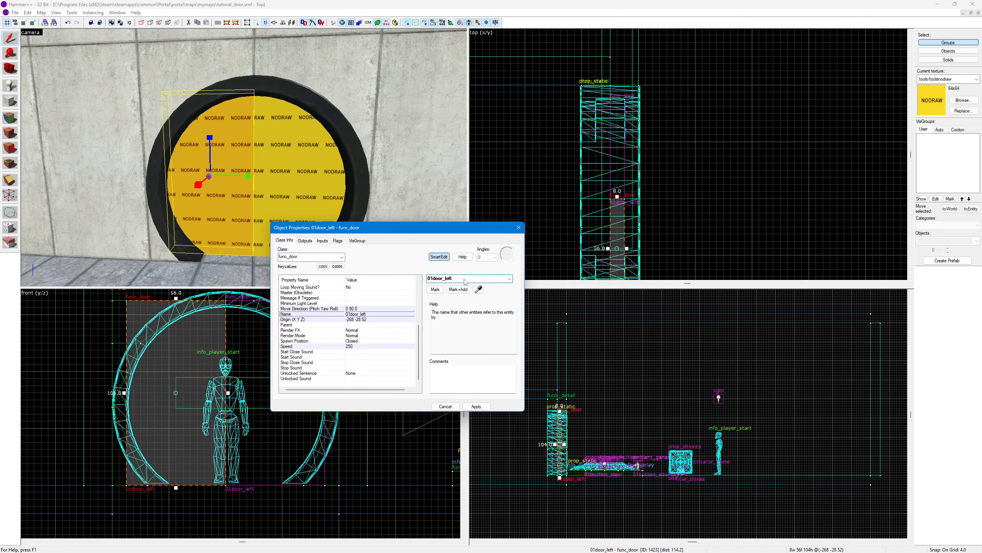
key("BackSpace")
key("BackSpace")
key("BackSpace")
key("BackSpace")
key("BackSpace")
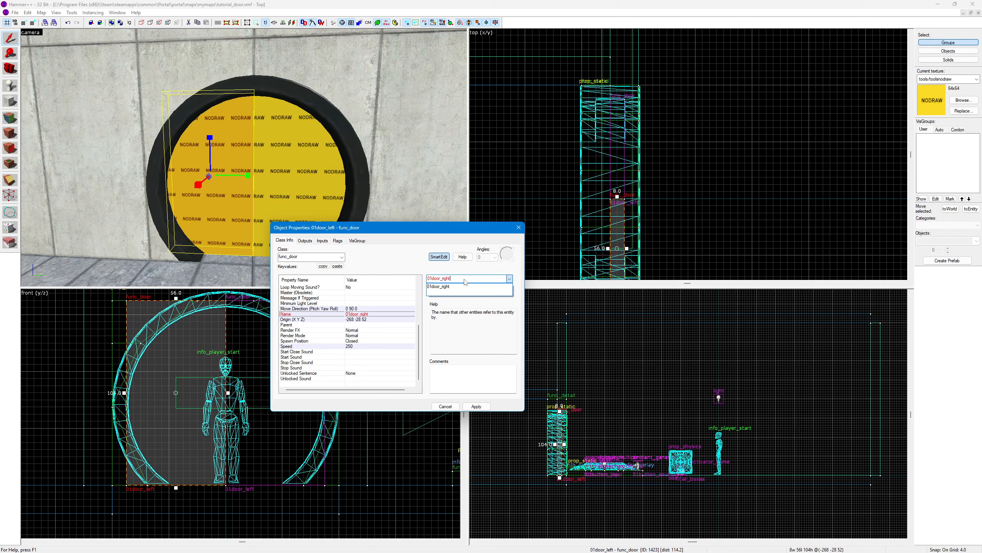
left_click(465, 287)
left_click(475, 405)
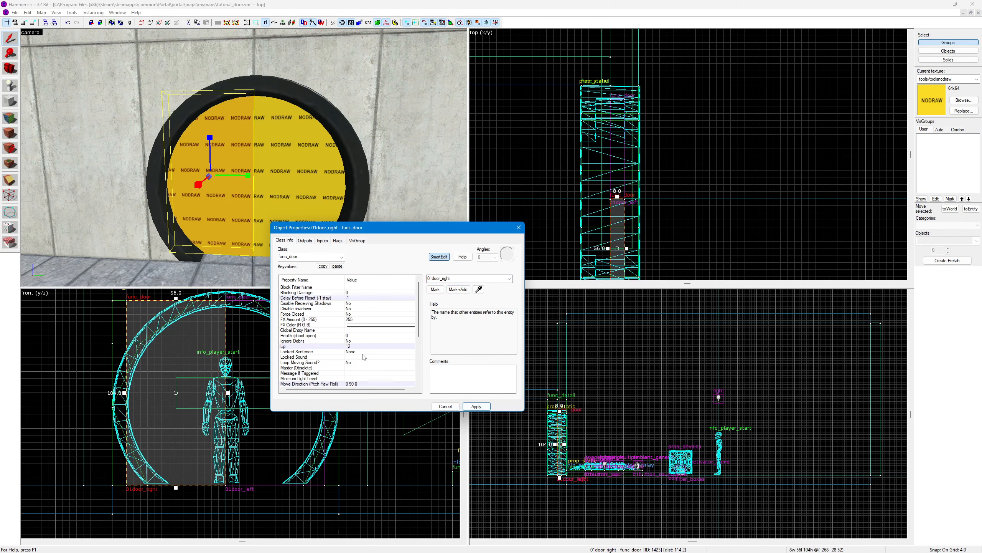
Step: Set the copied door half's Move Direction to 0 270 0, apply it and close the object properties
scroll(363, 357, "down", 4)
left_click(363, 319)
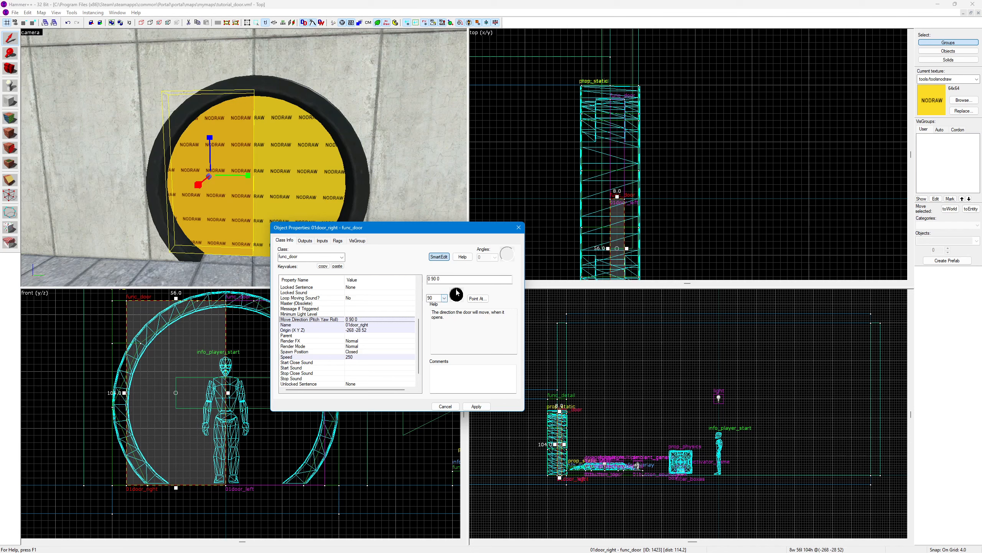
left_click(457, 305)
left_click(476, 406)
left_click(519, 228)
Step: Compare the move directions of both door halves and review the object properties of 01door_left
scroll(297, 373, "down", 3)
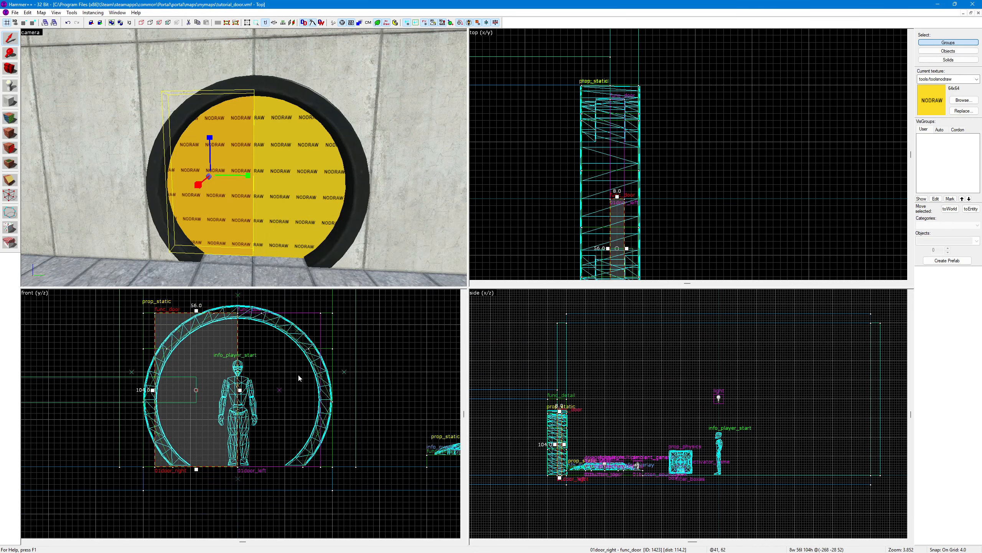
left_click(280, 212)
left_click(231, 208)
left_click(283, 204)
left_click(235, 206)
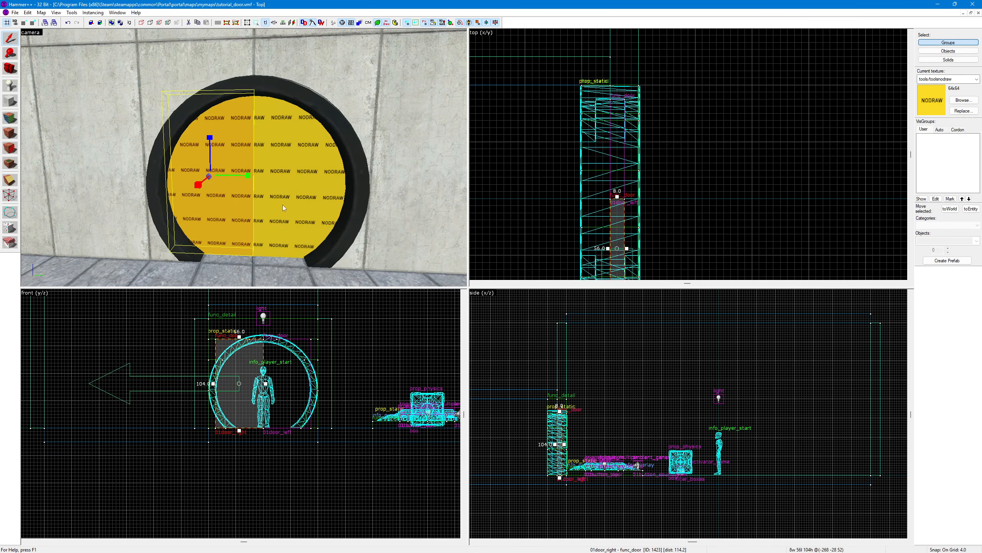
double_click(285, 204)
scroll(369, 327, "down", 3)
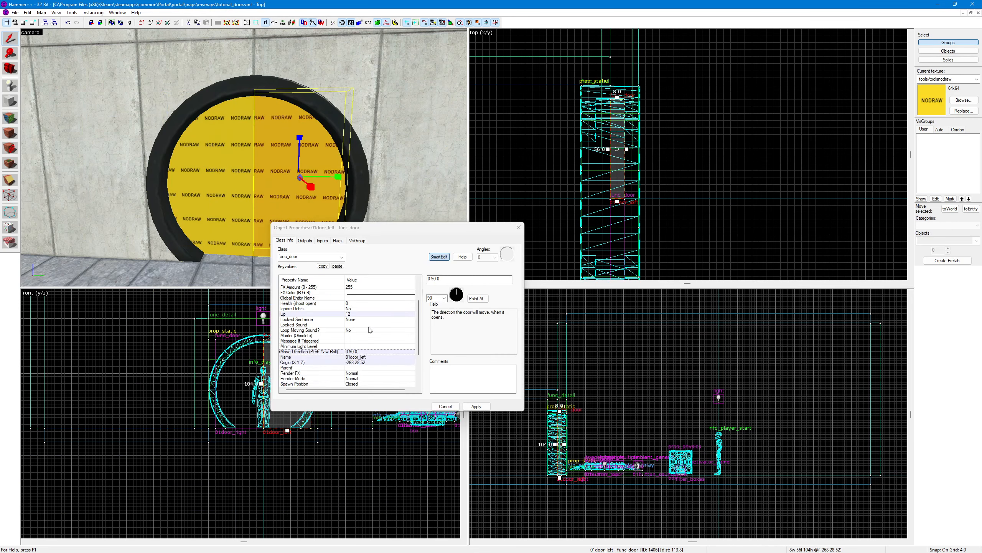
left_click(519, 228)
Step: Look over the room and the round door again, and recheck which half is named 01door_left
left_click(359, 197)
key("z")
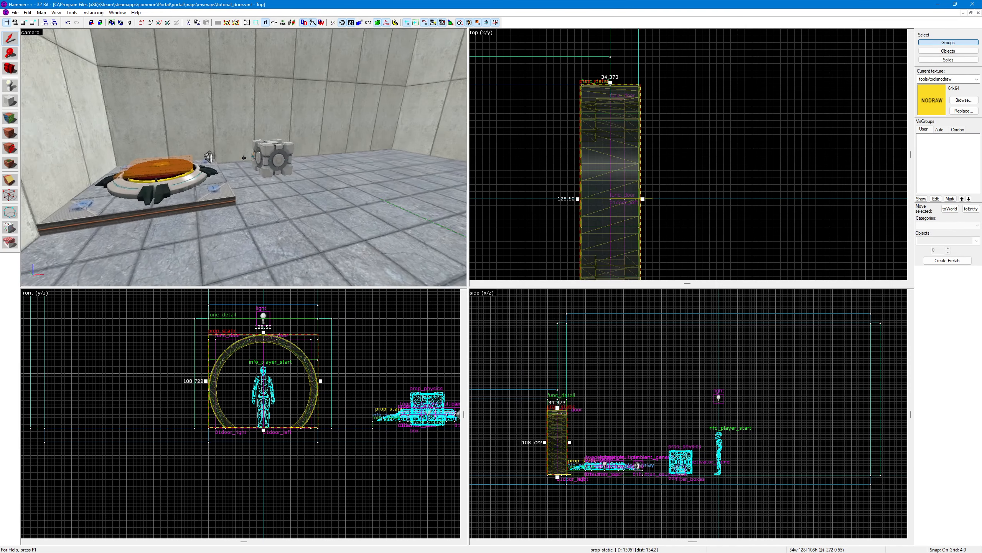
left_click(244, 157)
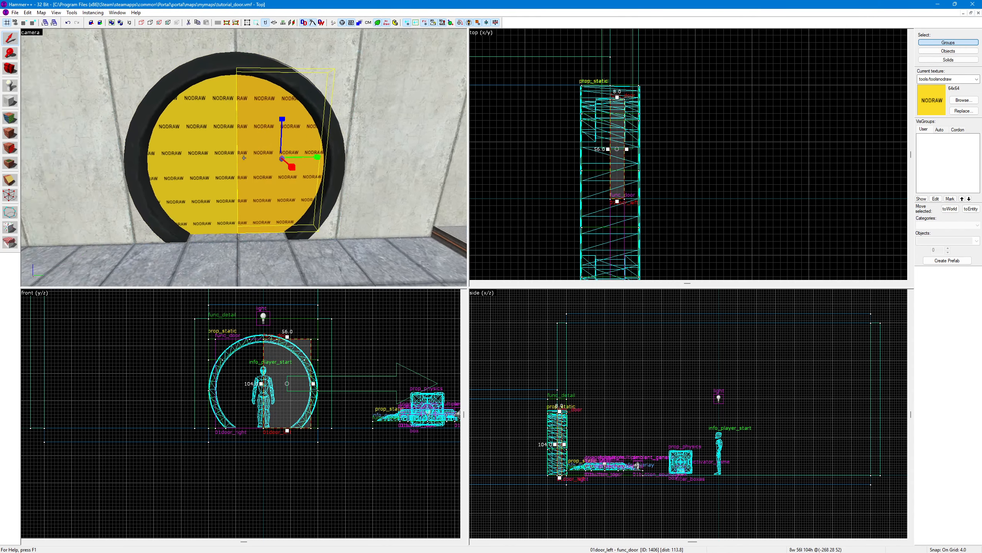
left_click(244, 157)
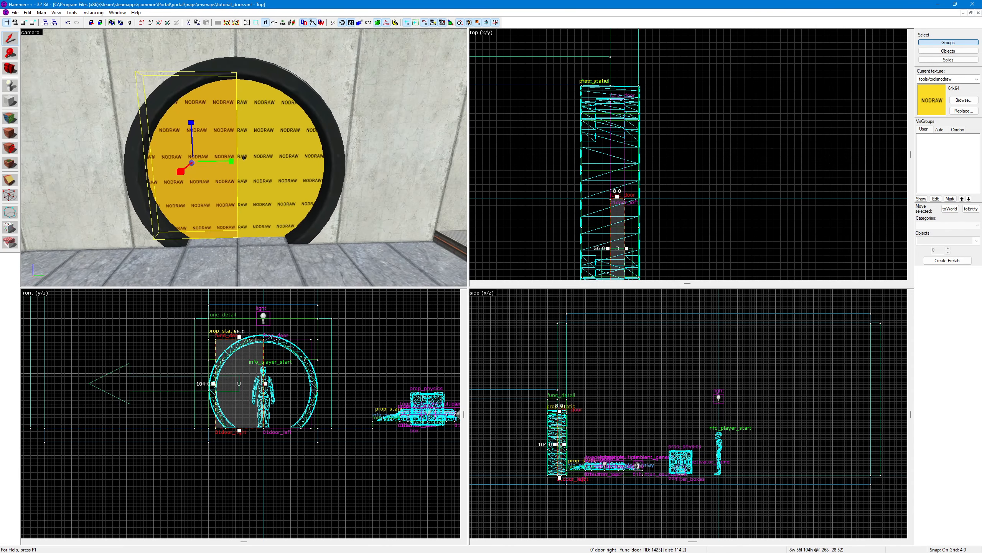
left_click(244, 157)
key("alt+Return")
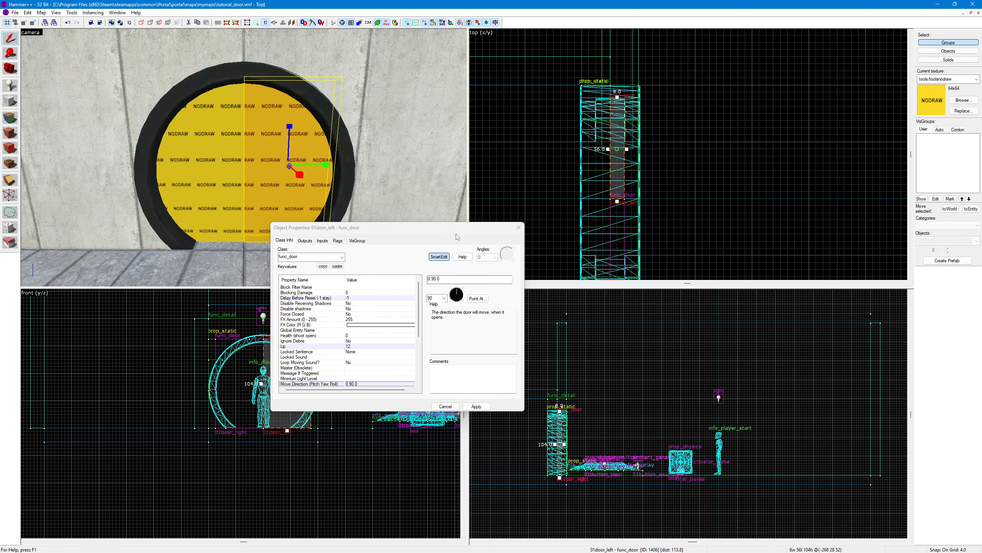
left_click(518, 227)
Step: Rename the copied door half with Move Direction 0 270 0 as 01door_left
key("z")
key("w")
left_click(243, 157)
key("alt+Return")
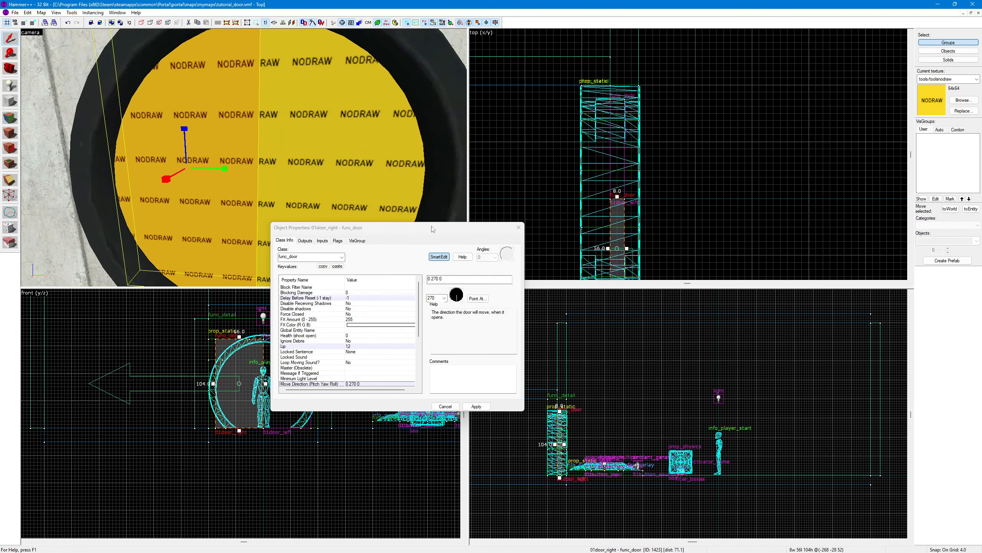
scroll(393, 326, "down", 5)
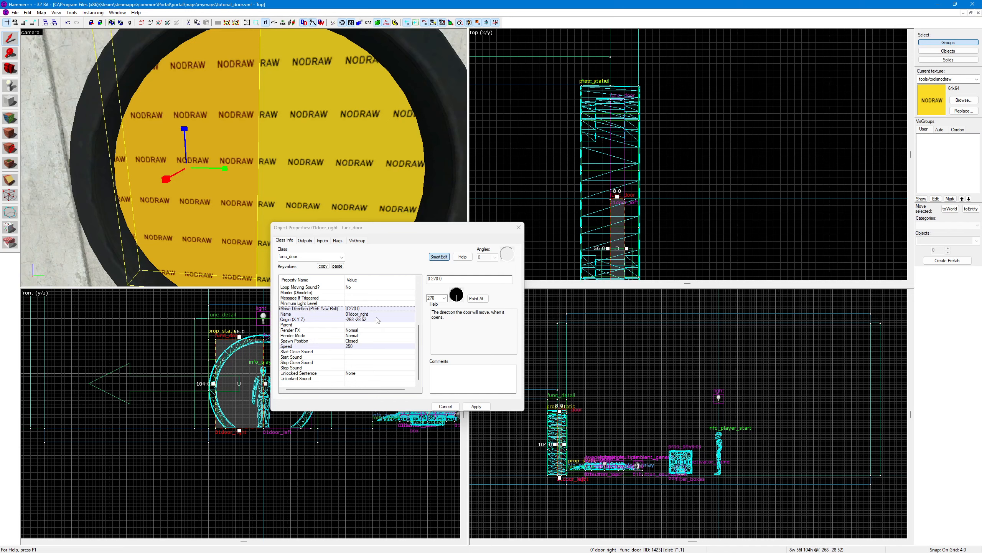
left_click(387, 314)
left_click(448, 278)
key("BackSpace")
key("BackSpace")
key("BackSpace")
key("BackSpace")
key("BackSpace")
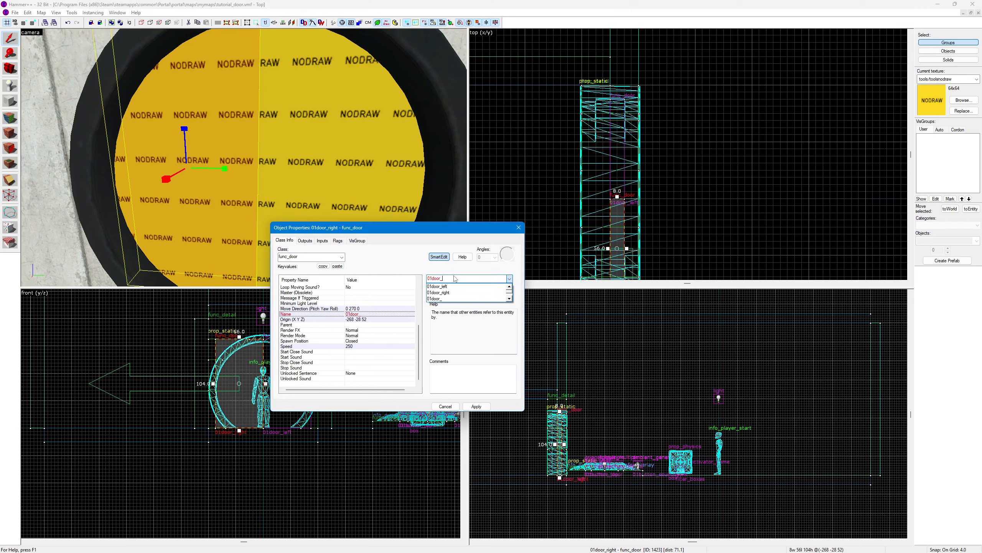
left_click(437, 287)
Step: Rename the original door half with Move Direction 0 90 0 as 01door_right, apply it and close the object properties
left_click(368, 207)
left_click(369, 207)
left_click(461, 279)
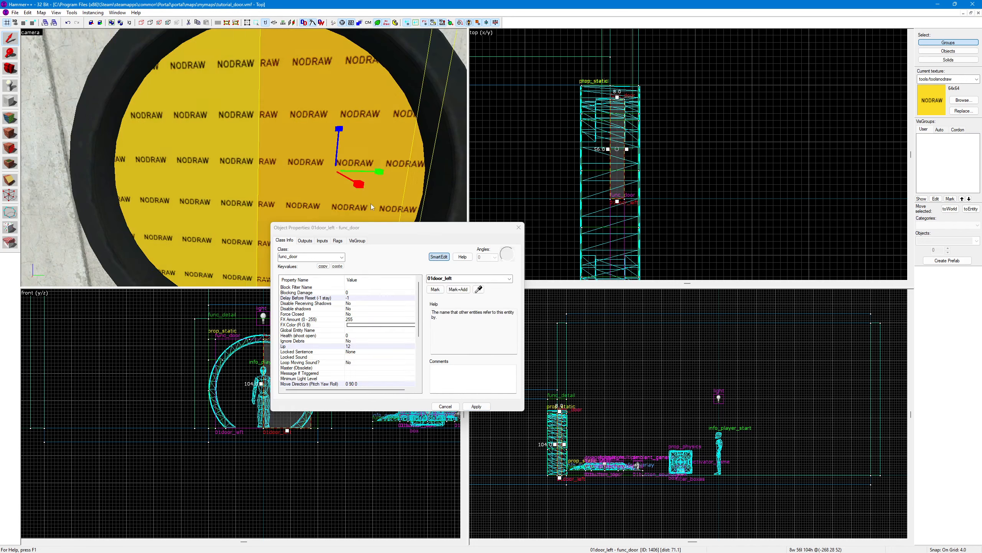
key("BackSpace")
key("BackSpace")
key("BackSpace")
key("BackSpace")
type("r")
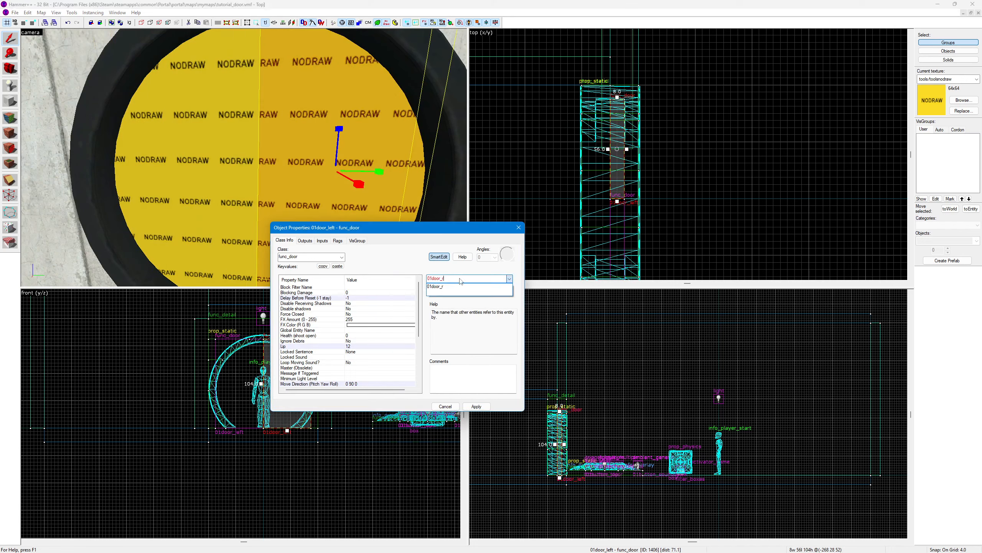
left_click(441, 286)
left_click(476, 407)
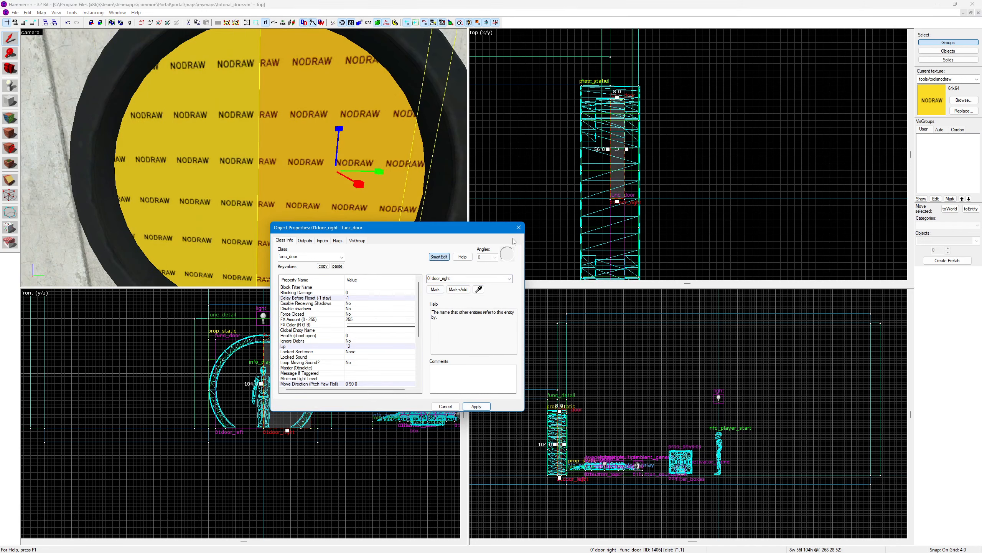
left_click(519, 227)
Step: Set the Stop Sound of 01door_right to the game sound Doors.FullClose8
key("z")
key("w")
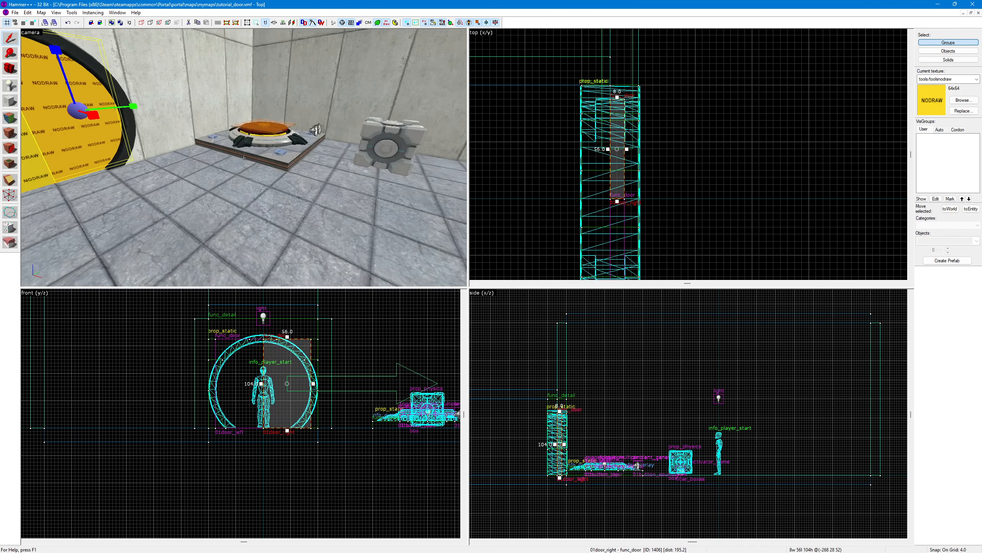
key("w")
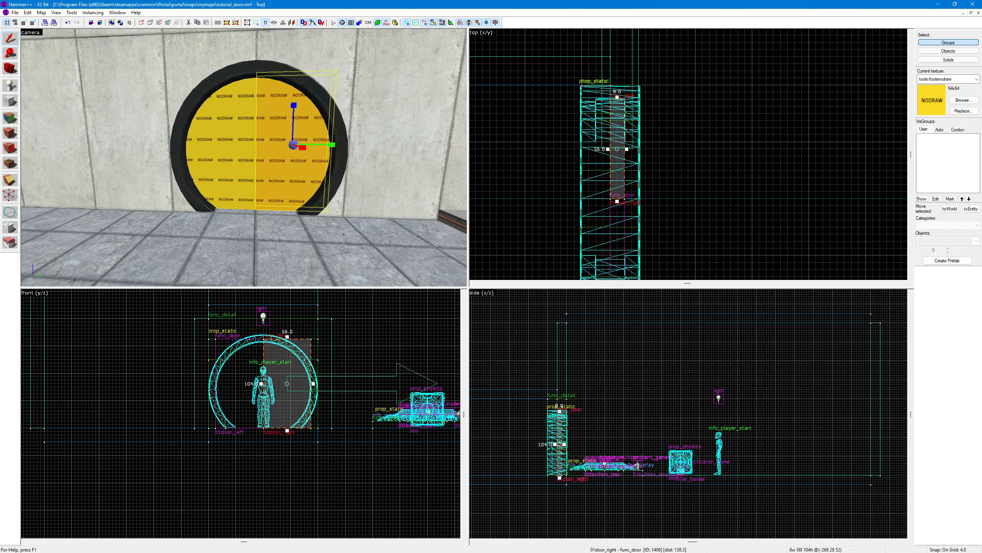
key("z")
left_click(241, 133)
left_click(297, 160)
double_click(296, 166)
scroll(342, 319, "down", 4)
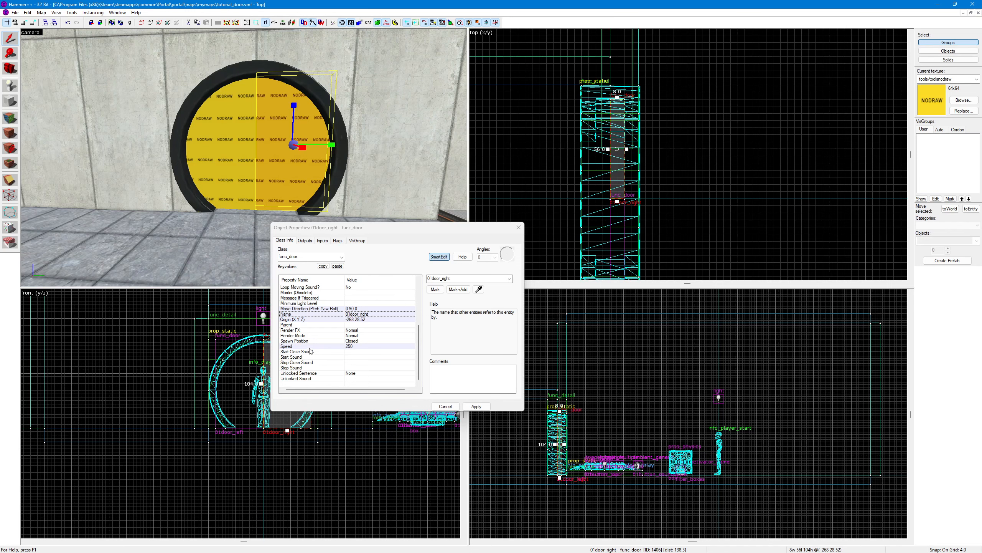
left_click(312, 367)
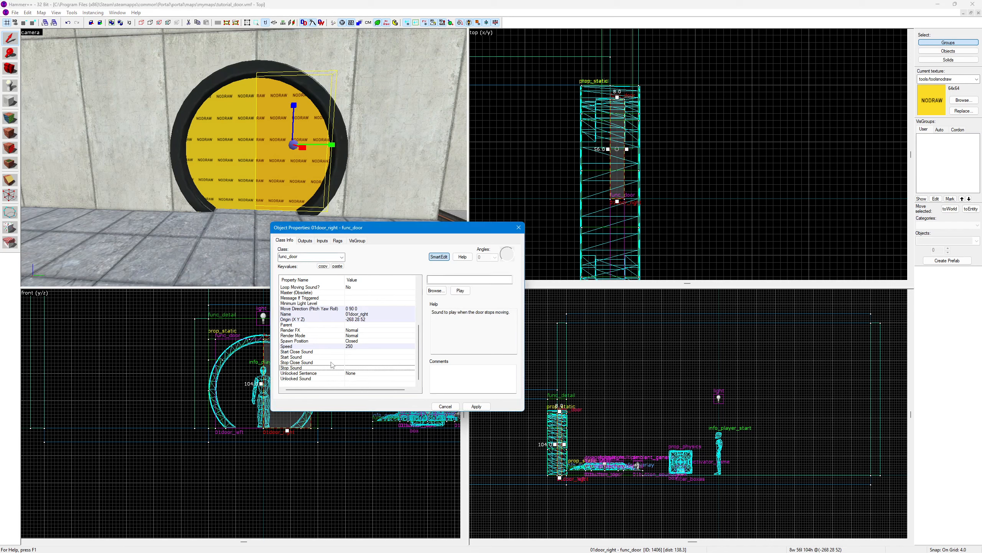
left_click(441, 292)
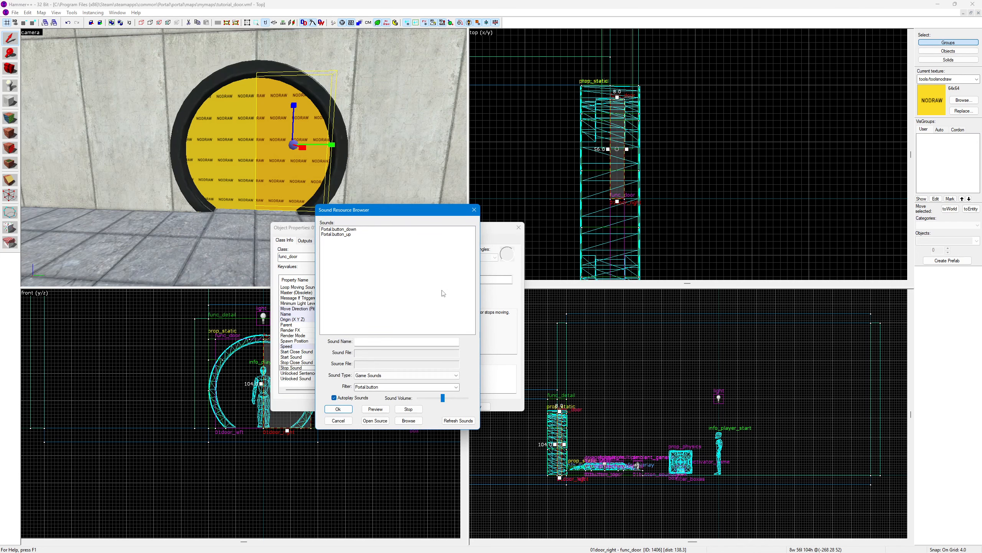
left_click(367, 386)
type("Doors.FullClose")
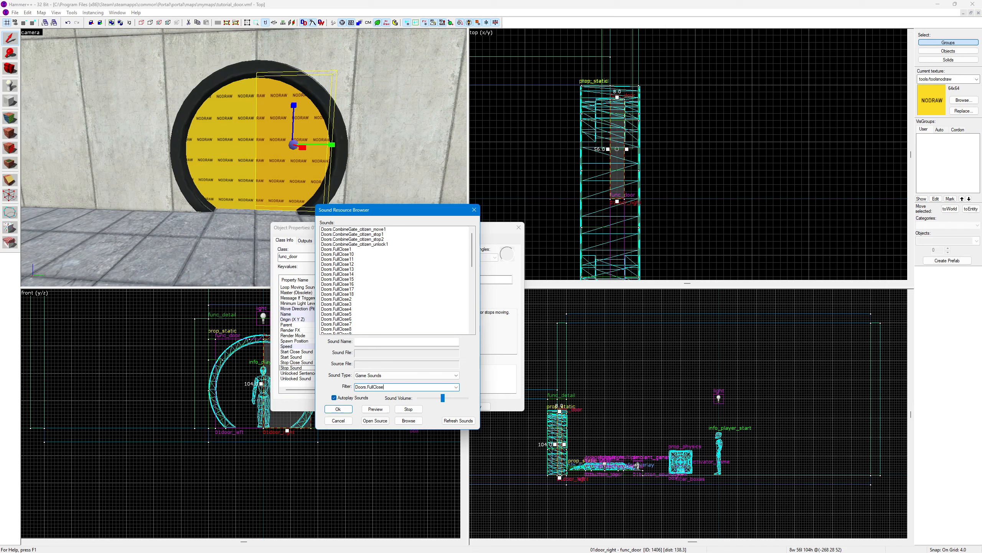
type("8")
left_click(351, 229)
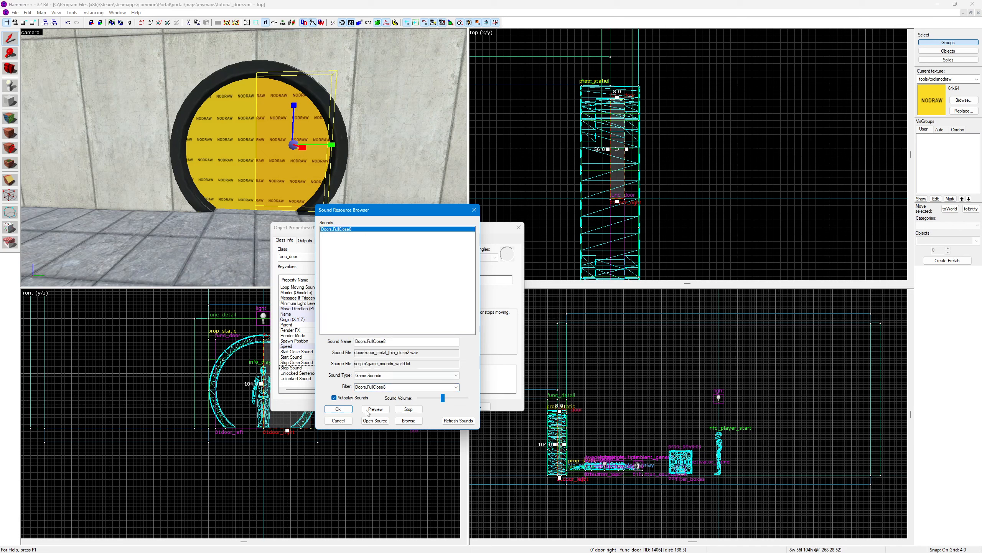
left_click(345, 409)
Step: Set the Stop Sound of 01door_left to the game sound Doors.FullClose8, apply it and close the object properties
left_click(241, 172)
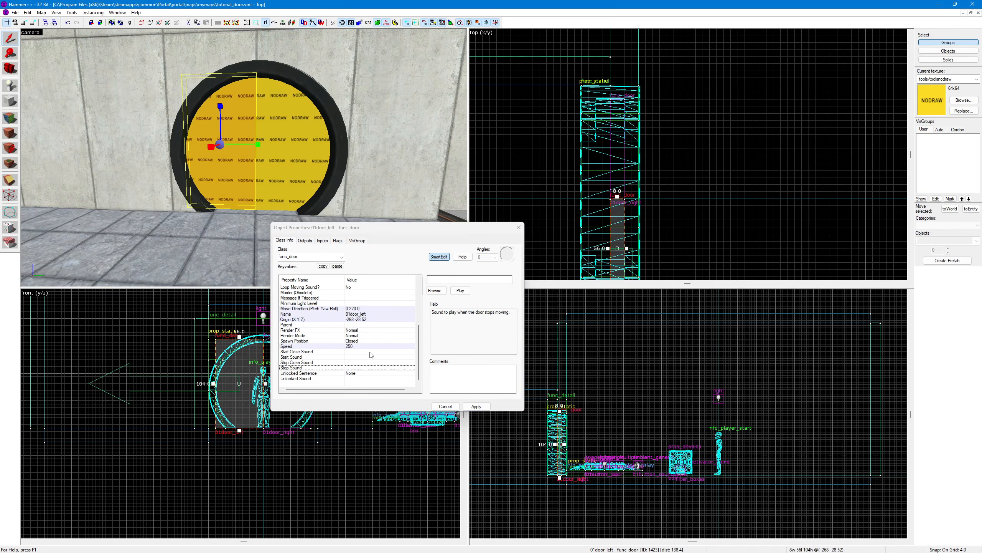
left_click(346, 365)
left_click(379, 373)
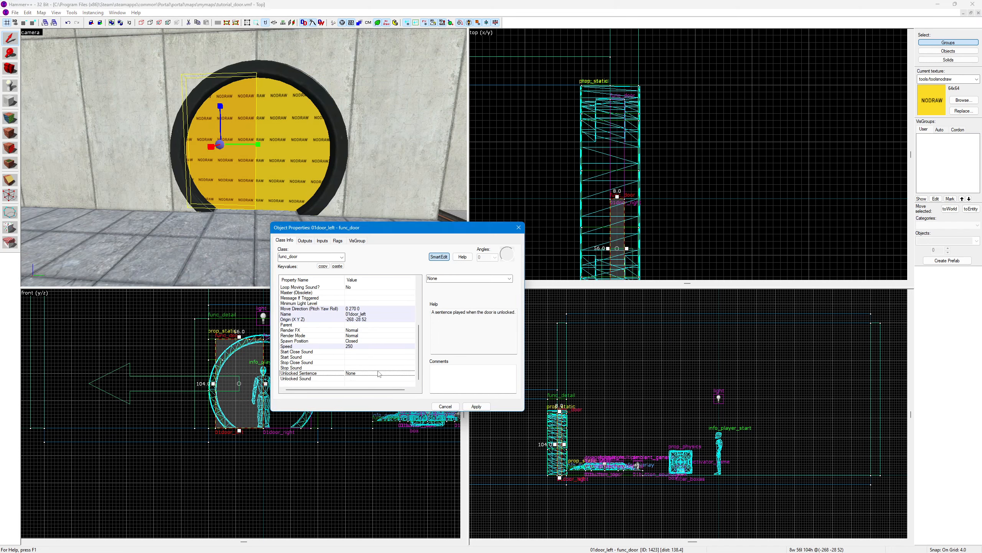
left_click(378, 368)
left_click(437, 291)
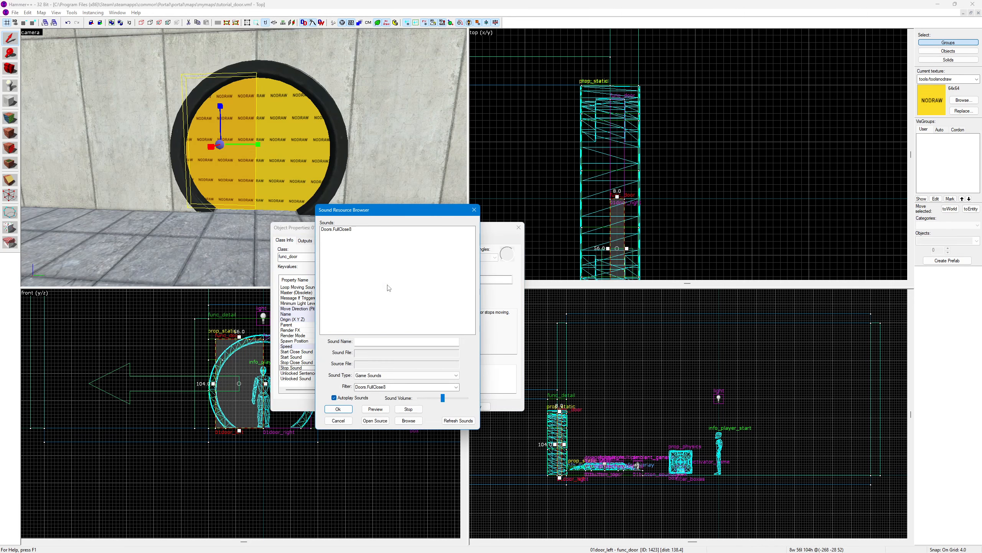
left_click(364, 232)
left_click(341, 412)
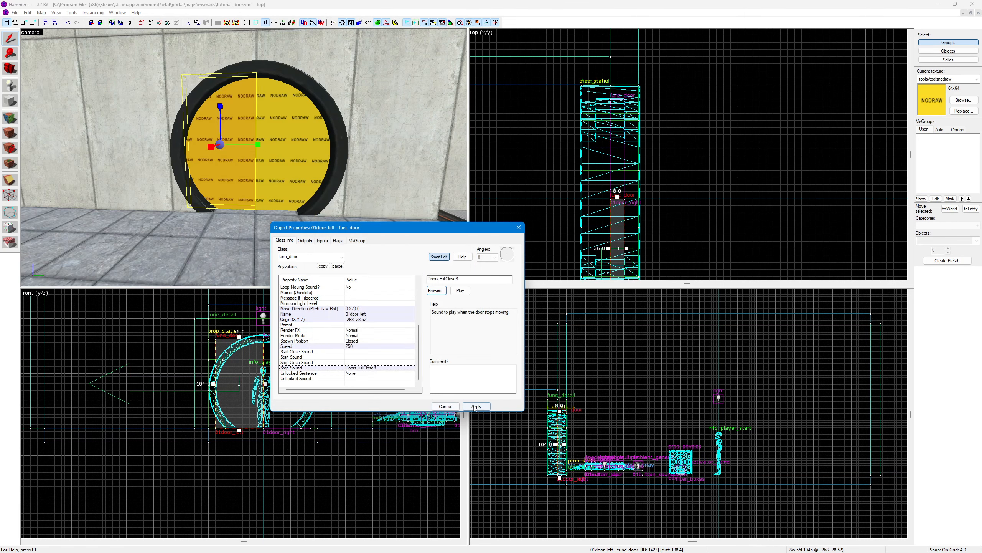
left_click(479, 408)
left_click(519, 228)
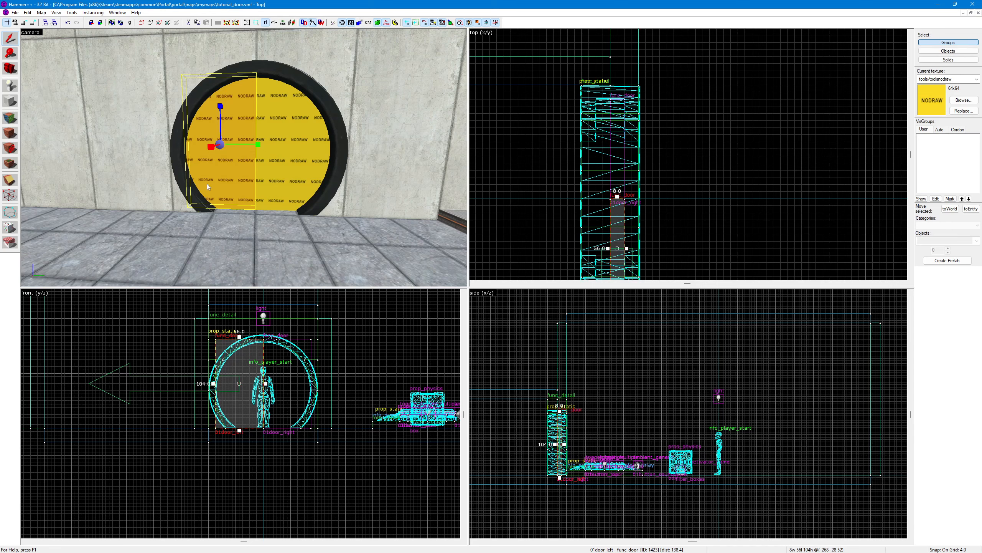
Step: Place a new entity on the floor in front of the round door and change its class to prop_dynamic
left_click(10, 85)
left_click(214, 237)
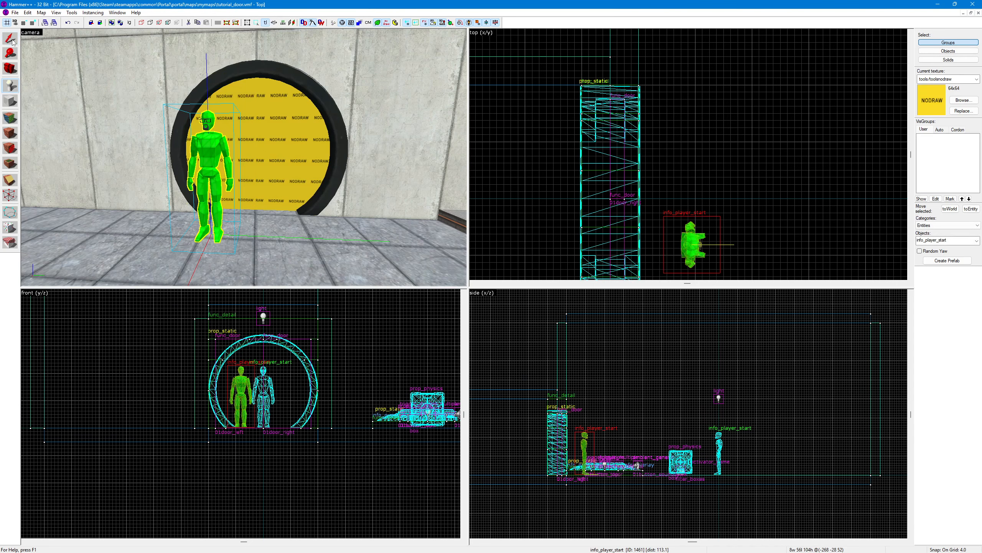
left_click(12, 40)
double_click(234, 167)
left_click(217, 159)
left_click(343, 257)
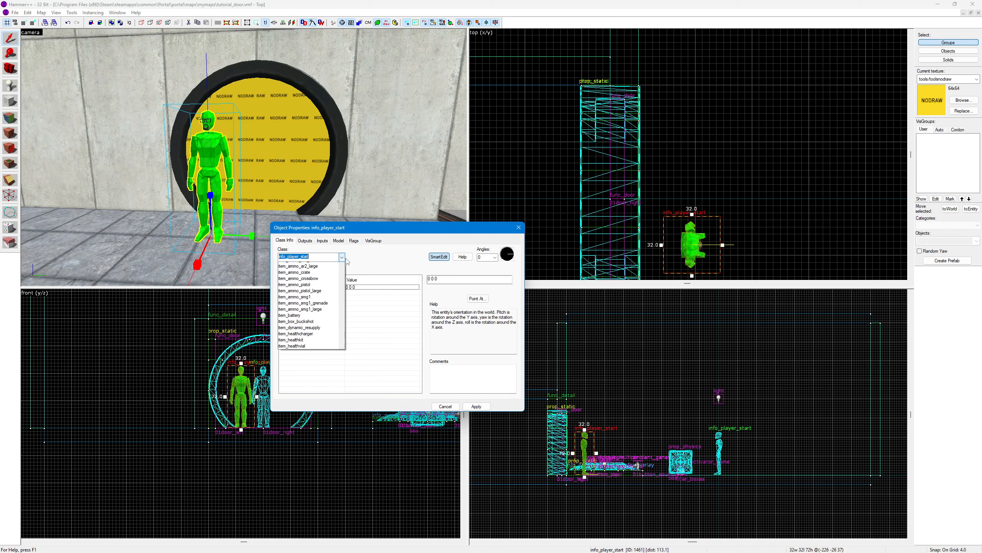
type("prop_d")
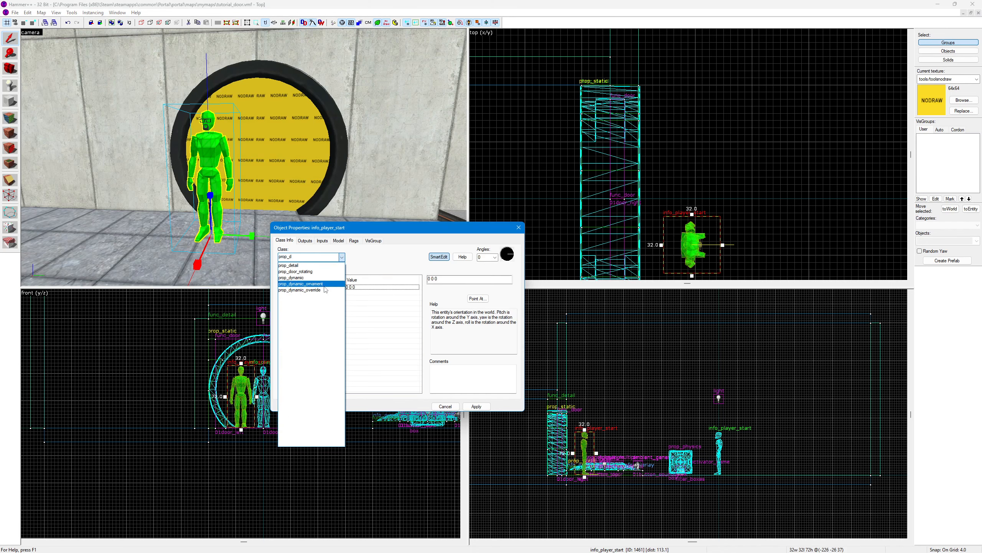
left_click(294, 278)
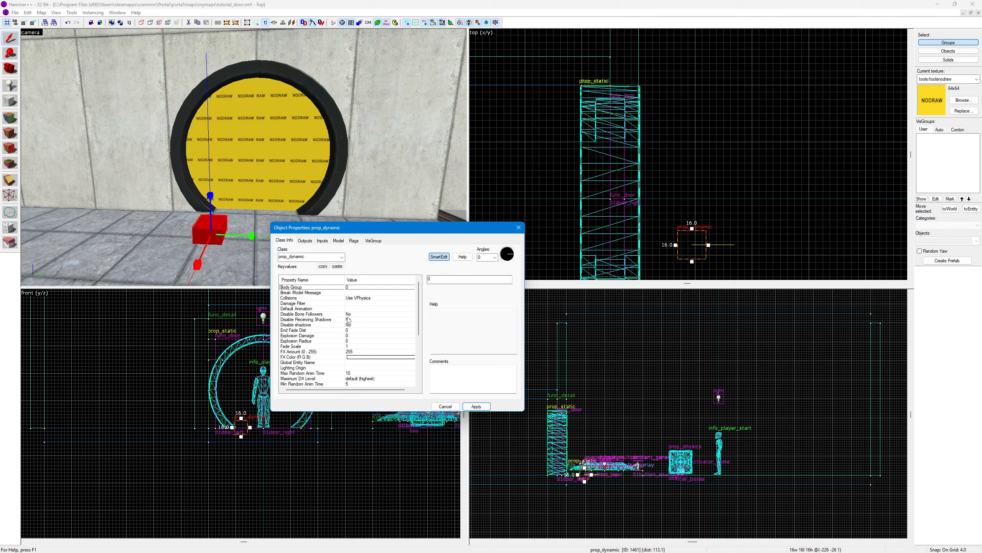
Step: Set the Parent of the new prop_dynamic to 01door_right
scroll(344, 309, "down", 3)
left_click(313, 356)
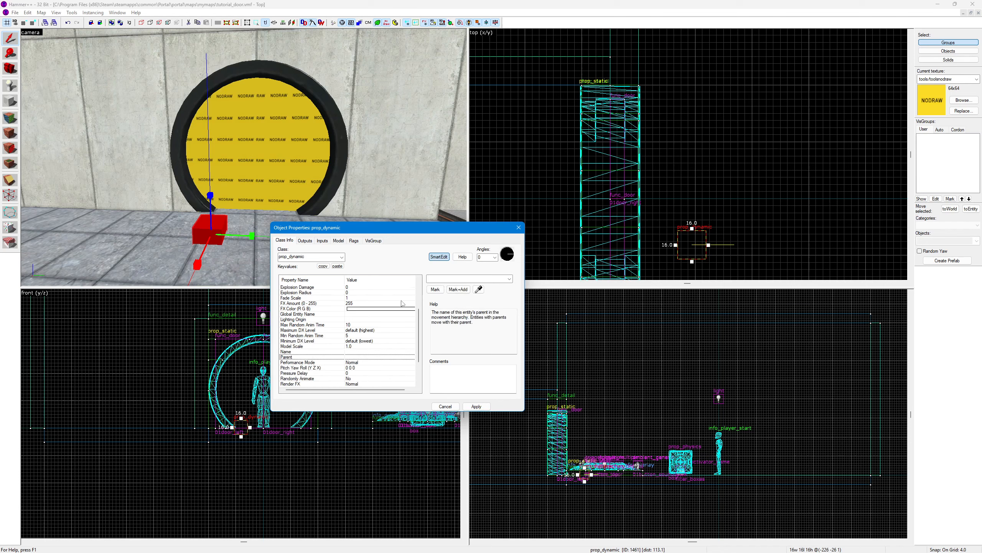
left_click(509, 278)
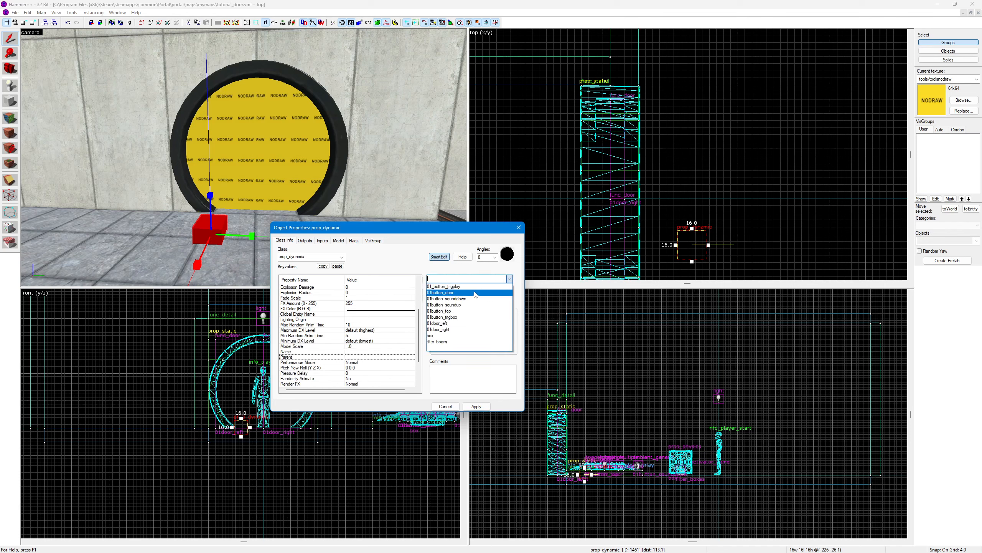
left_click(462, 330)
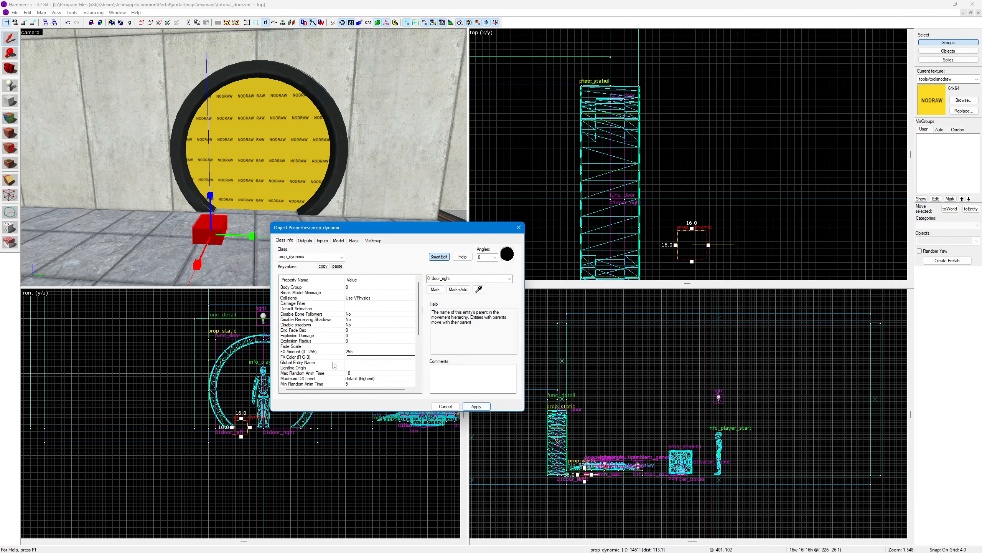
Step: Set the World Model of the prop_dynamic to models/props/door_01_rtdoor_reference.mdl
scroll(318, 372, "down", 5)
left_click(314, 379)
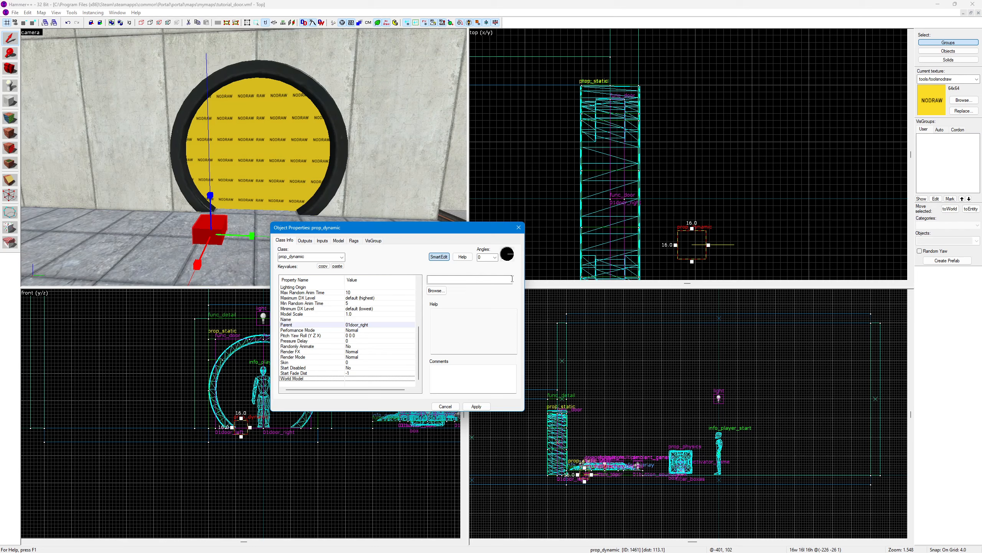
left_click(444, 291)
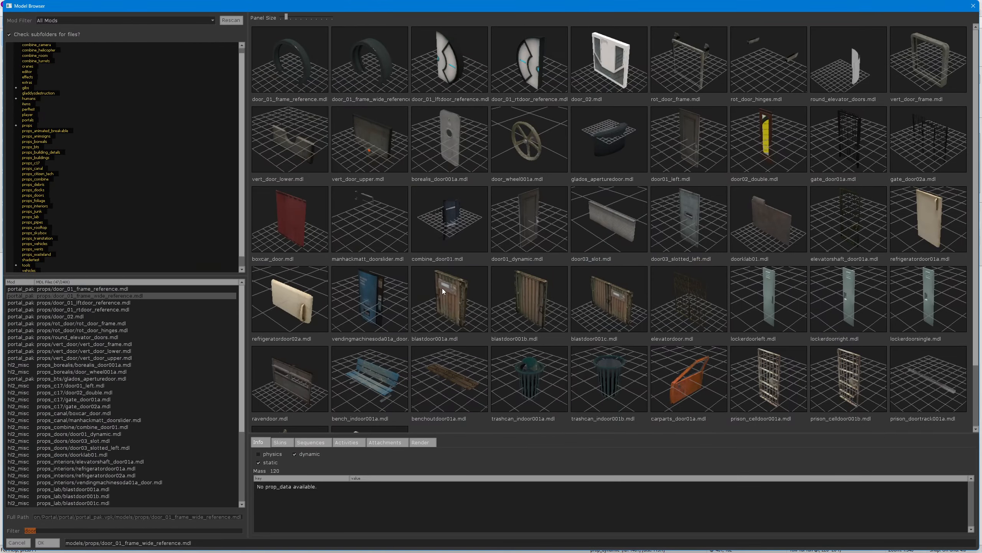
double_click(525, 66)
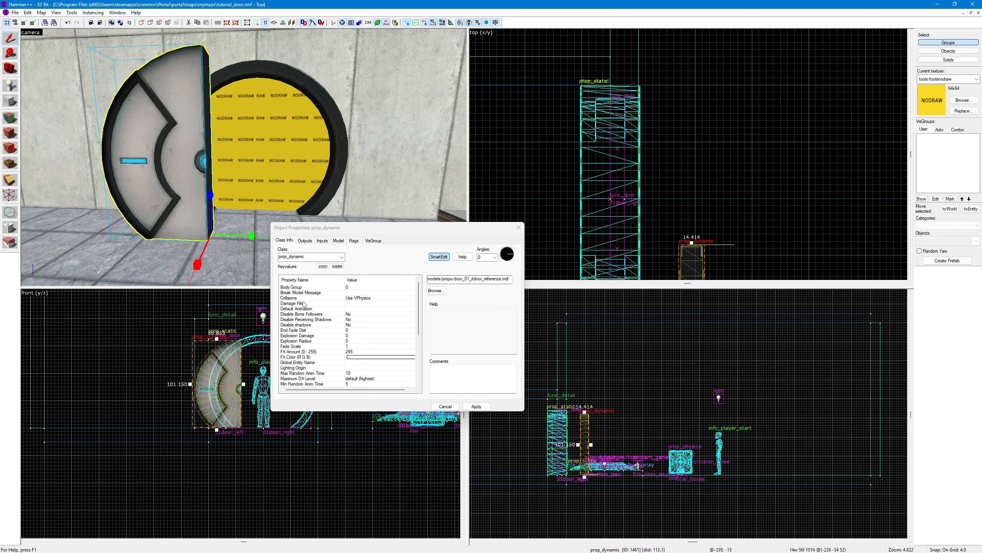
scroll(346, 322, "down", 5)
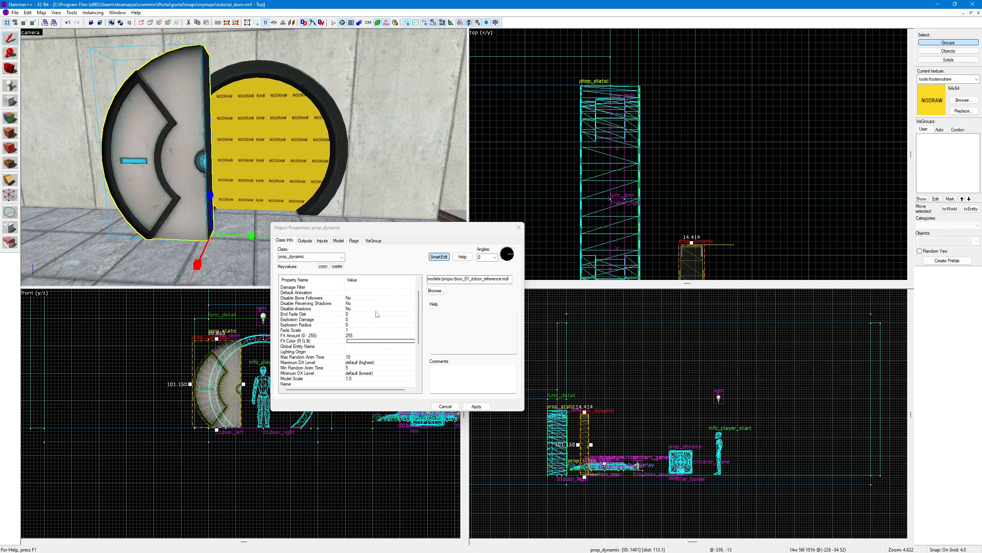
scroll(377, 315, "down", 2)
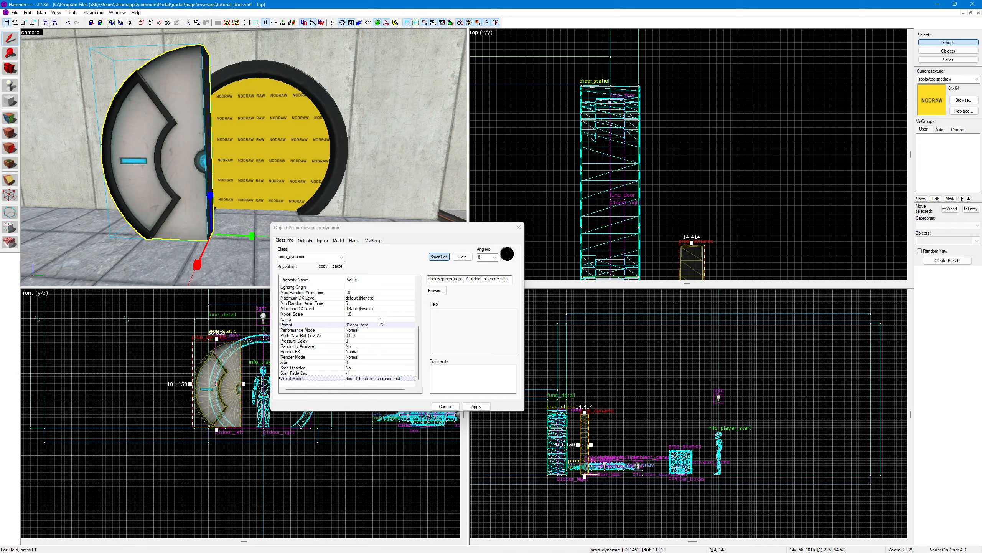
Step: Name the right door prop 01_door_model_right, apply it and close the object properties
left_click(366, 326)
left_click(361, 331)
left_click(353, 377)
scroll(313, 310, "up", 3)
left_click(339, 367)
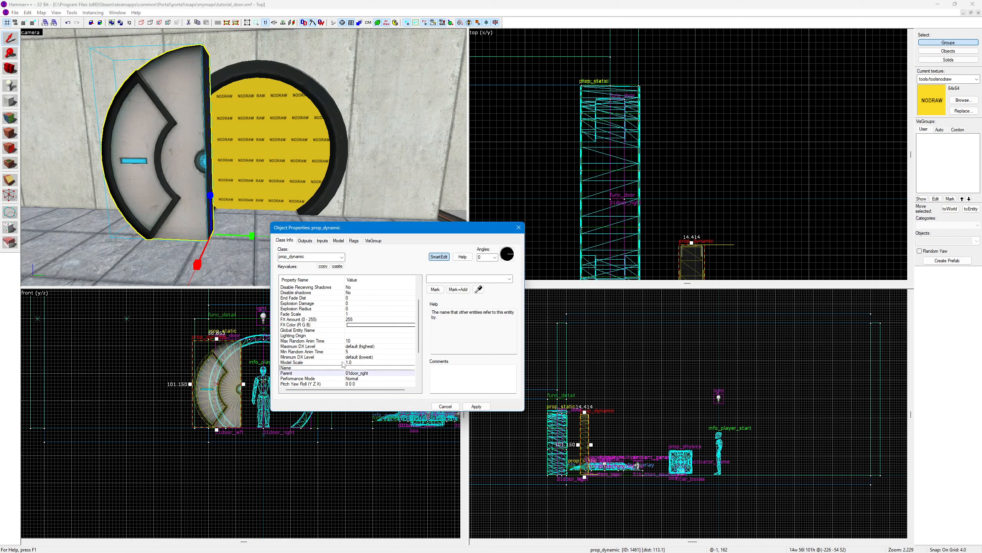
type("01_door_model_right")
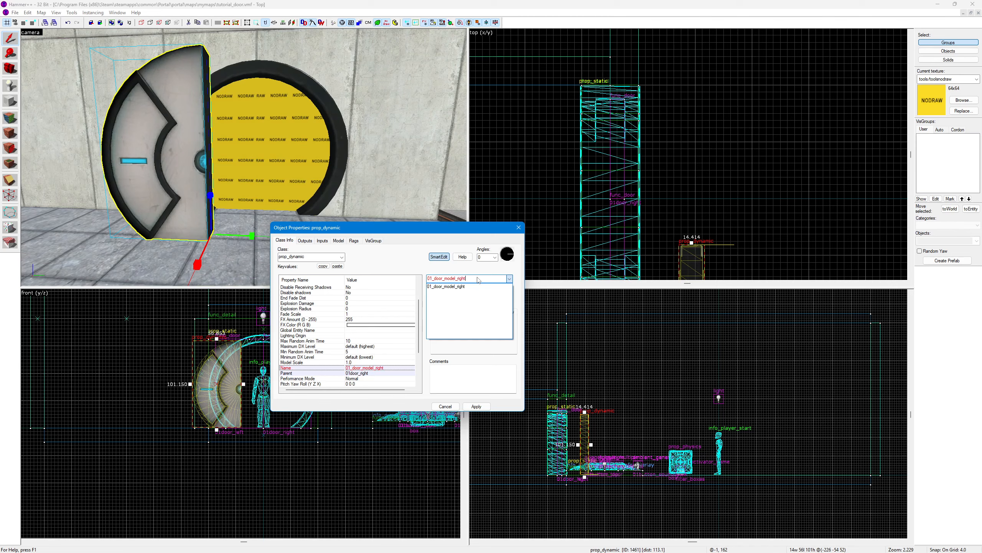
left_click(510, 279)
left_click(484, 404)
left_click(519, 227)
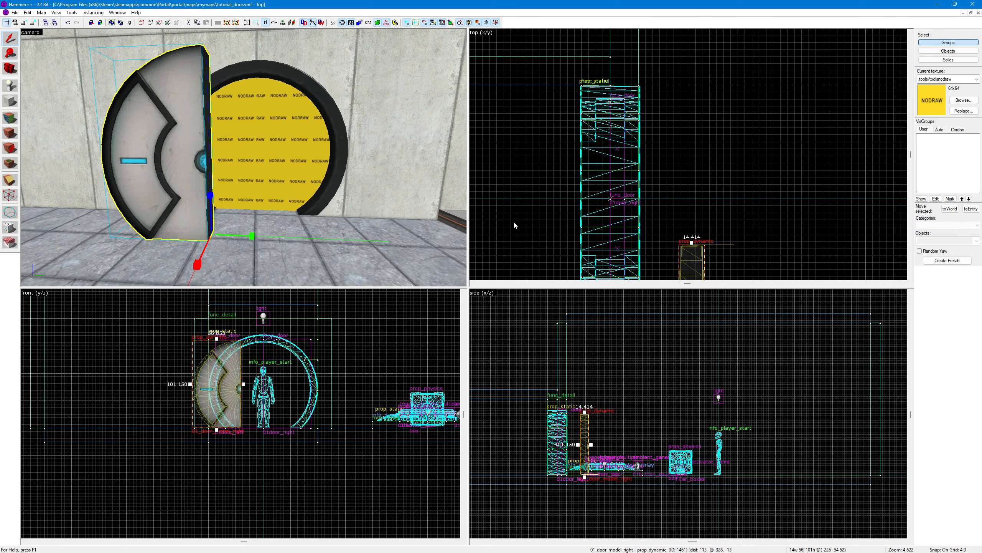
Step: Rotate the right door model to a 180-degree yaw and fit it into the right half of the round frame
scroll(673, 142, "down", 4)
scroll(673, 194, "up", 2)
left_click(684, 193)
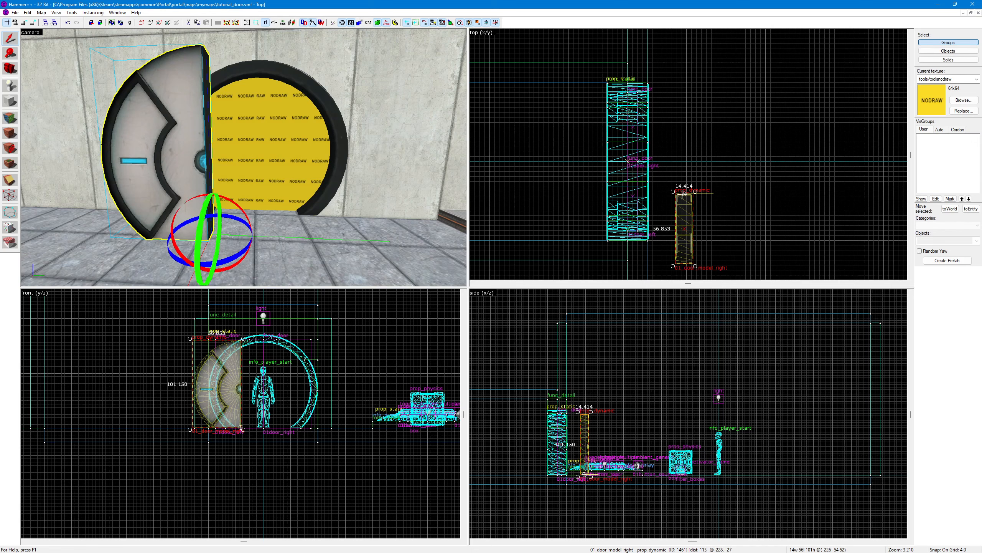
left_click_drag(676, 194, 746, 197)
left_click_drag(684, 149, 633, 126)
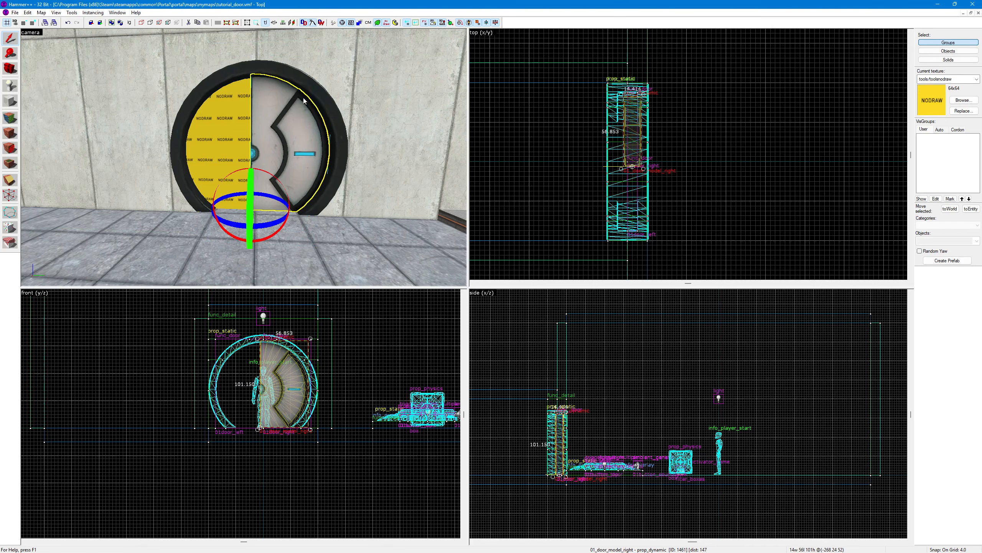
left_click_drag(630, 140, 632, 136)
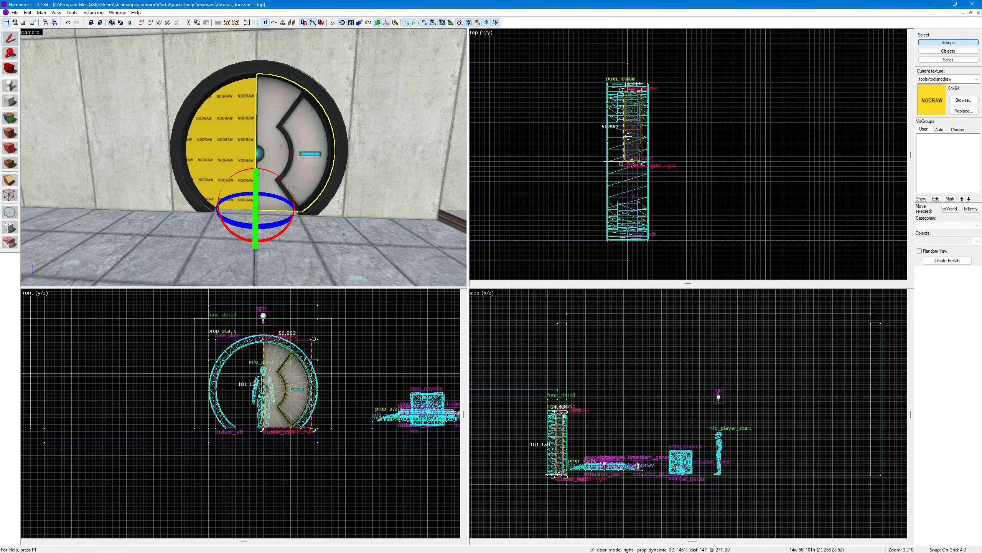
Step: Check how the right door model sits in the frame, and duplicate it over the left half of the doorway
key("z")
key("w")
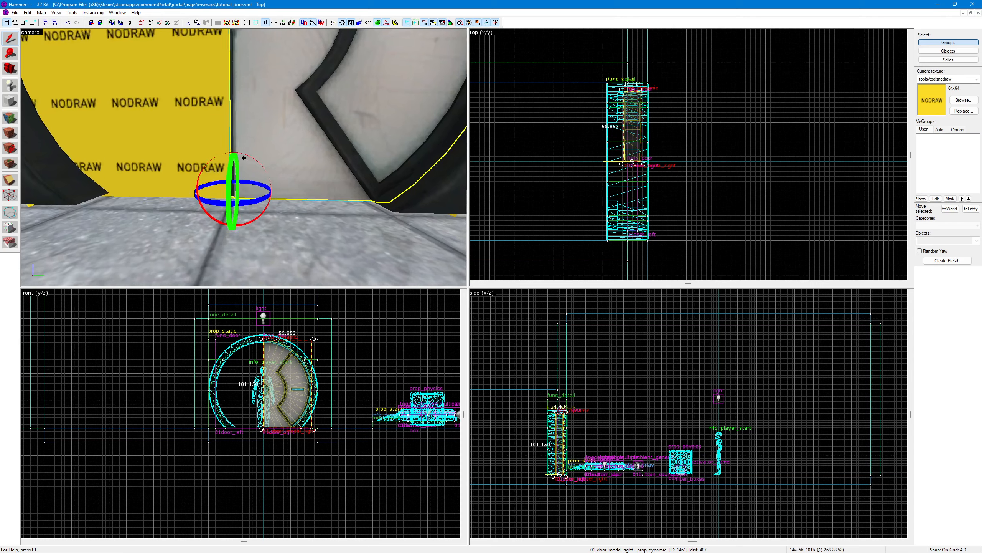
key("s")
key("z")
left_click_drag(631, 123, 632, 192, "shift")
Step: Rename the copied door model as 01_door_model_left
double_click(212, 107)
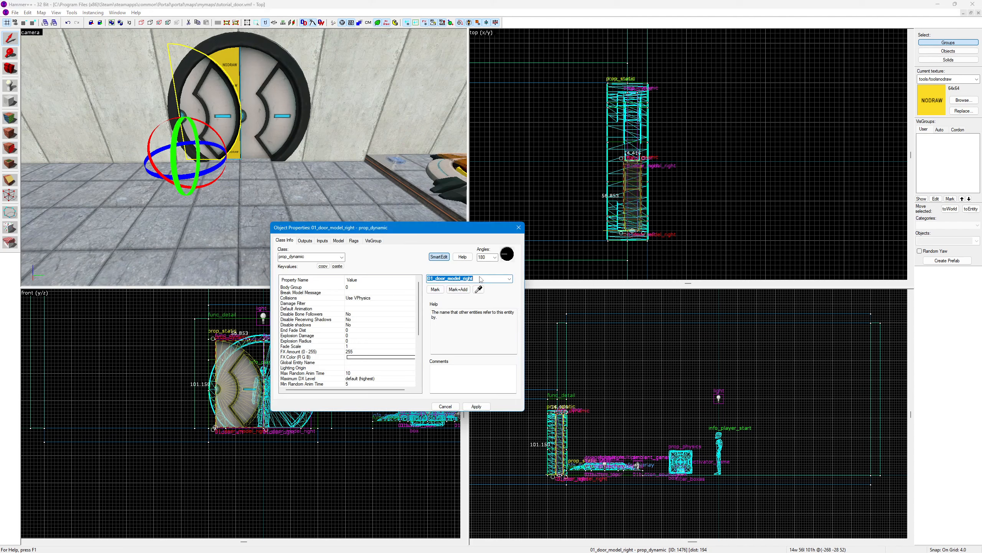
left_click(481, 279)
key("BackSpace")
key("BackSpace")
key("BackSpace")
key("BackSpace")
key("BackSpace")
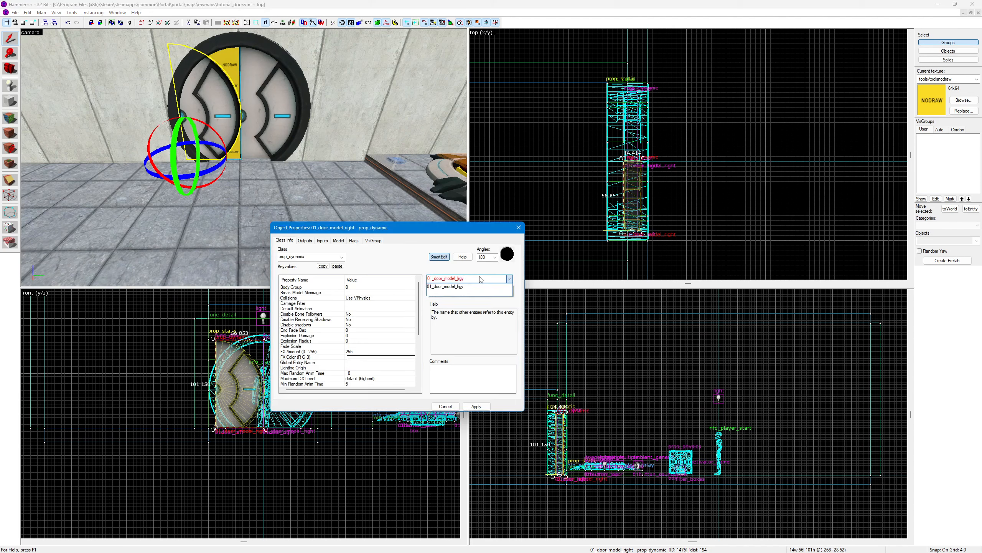
key("Return")
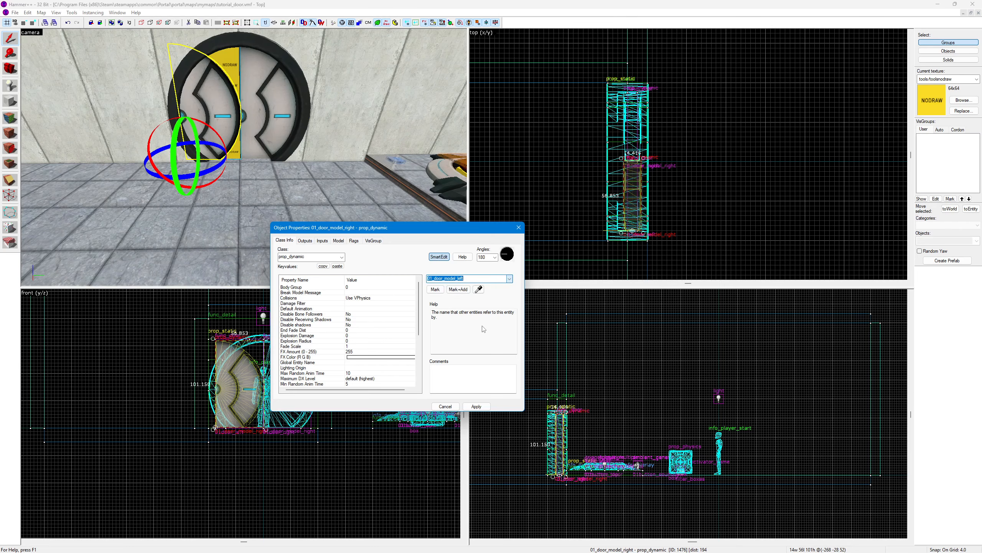
Step: Change the World Model of 01_door_model_left to models/props/door_01_lftdoor_reference.mdl and apply it
scroll(368, 368, "down", 5)
left_click(368, 379)
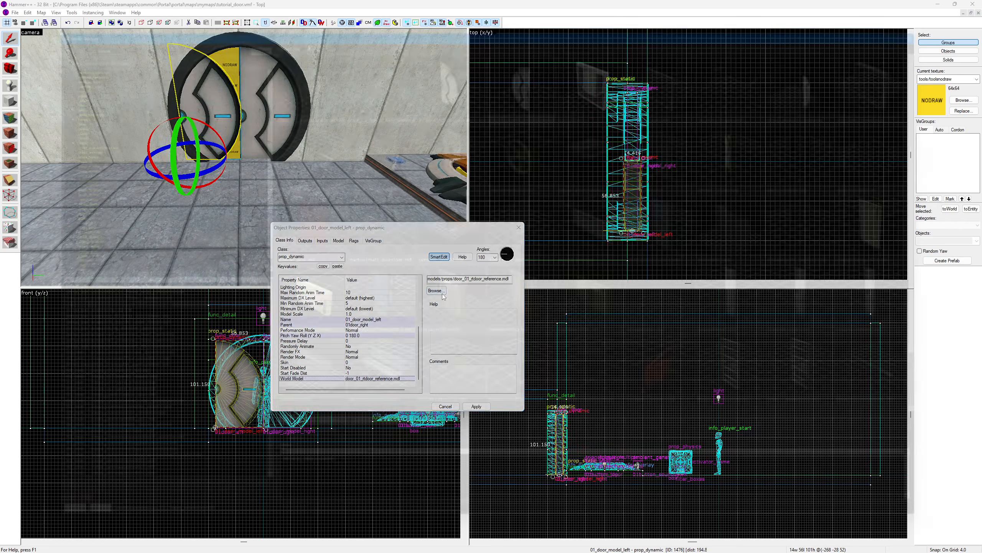
left_click(442, 294)
double_click(489, 64)
left_click(477, 406)
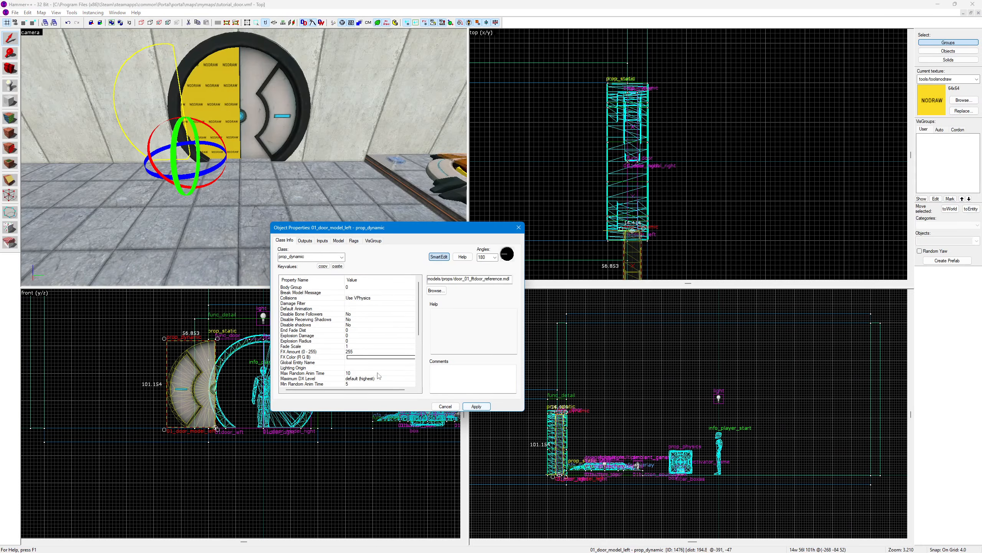
Step: Try to change the Parent of 01_door_model_left to 01door_left, and close the object properties
scroll(381, 336, "down", 5)
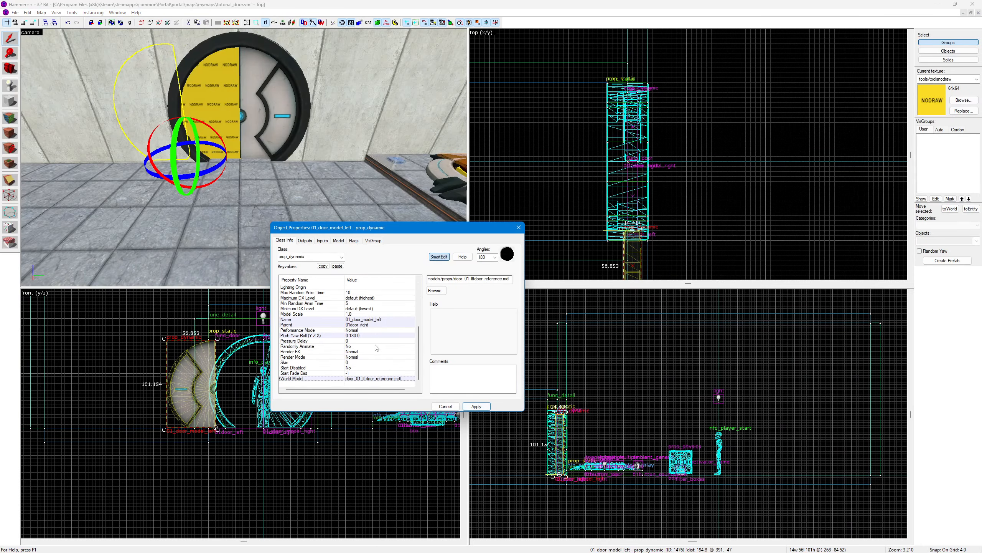
left_click(365, 325)
left_click(466, 279)
left_click(474, 277)
key("BackSpace")
key("BackSpace")
key("BackSpace")
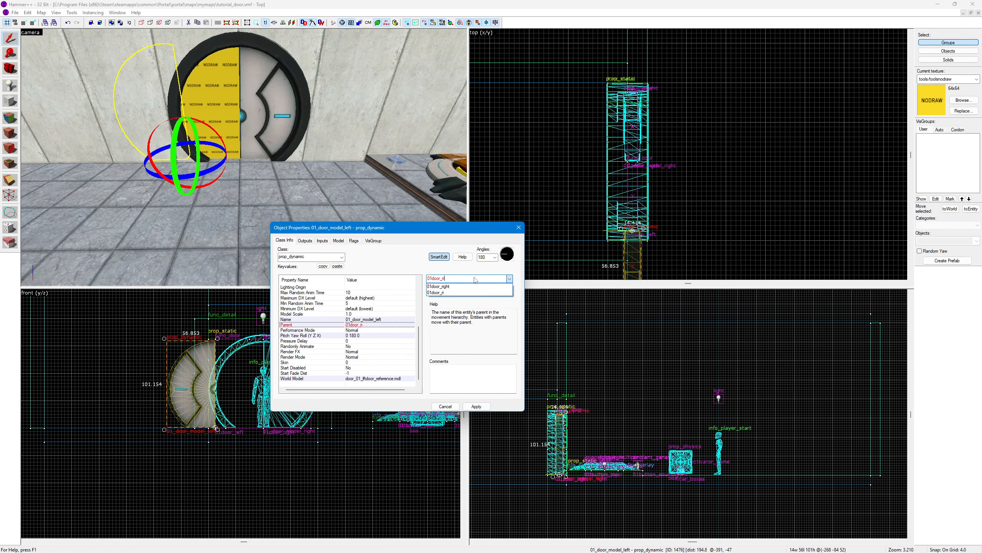
key("BackSpace")
key("BackSpace")
type("l")
double_click(463, 288)
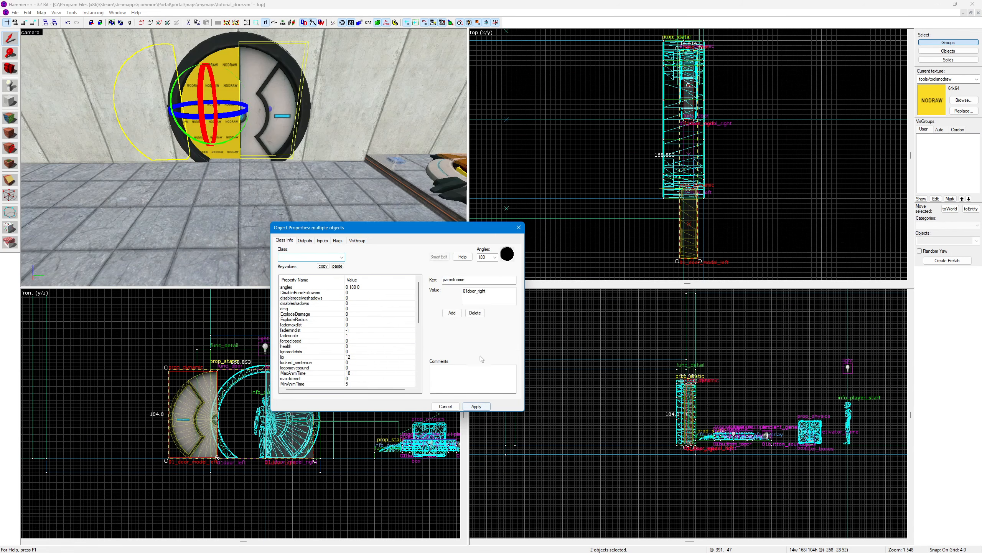
left_click(519, 228)
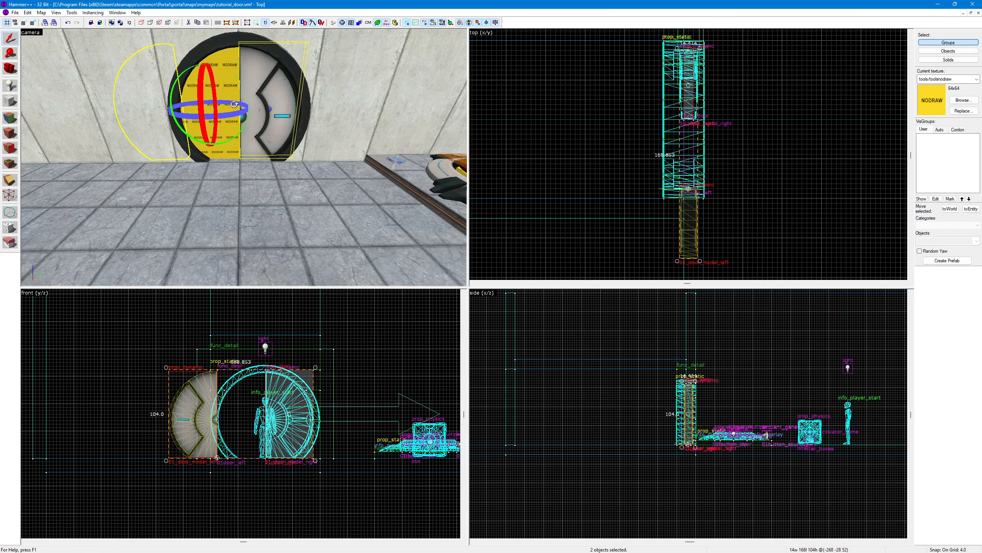
Step: Set the Parent of 01_door_model_left to 01door_left, apply it, and close the object properties
left_click(256, 112)
key("z")
key("w")
left_click(244, 157)
key("w")
double_click(244, 157)
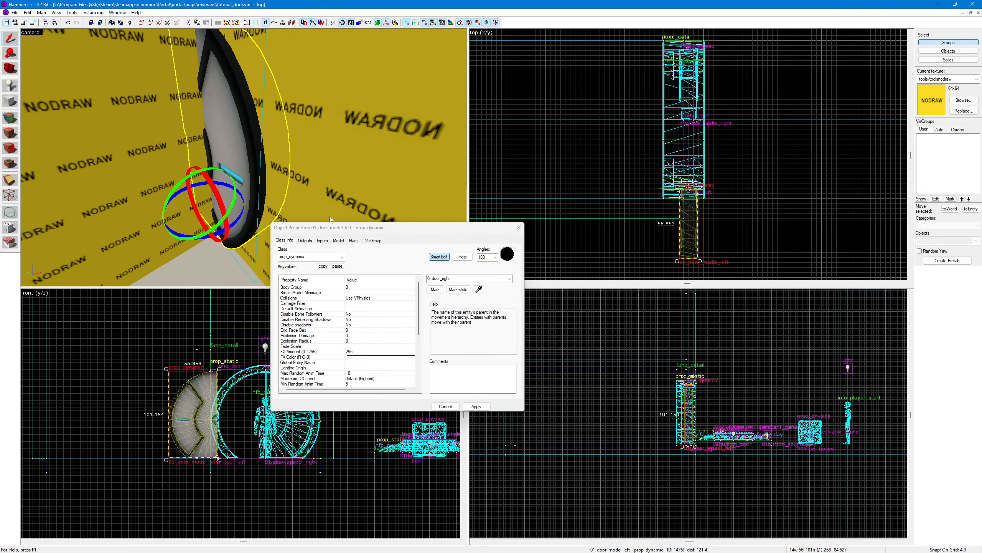
key("z")
key("d")
key("z")
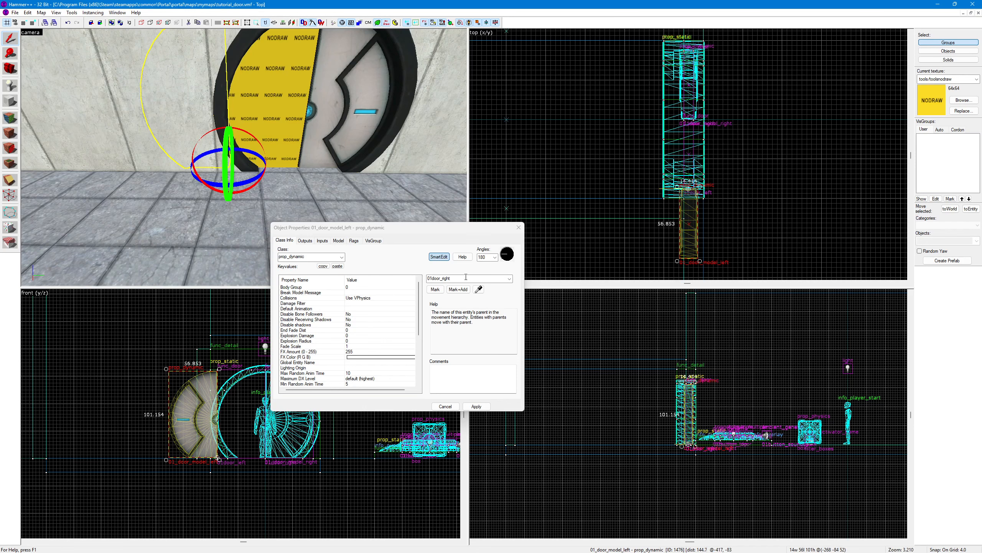
double_click(466, 278)
type("01door_left")
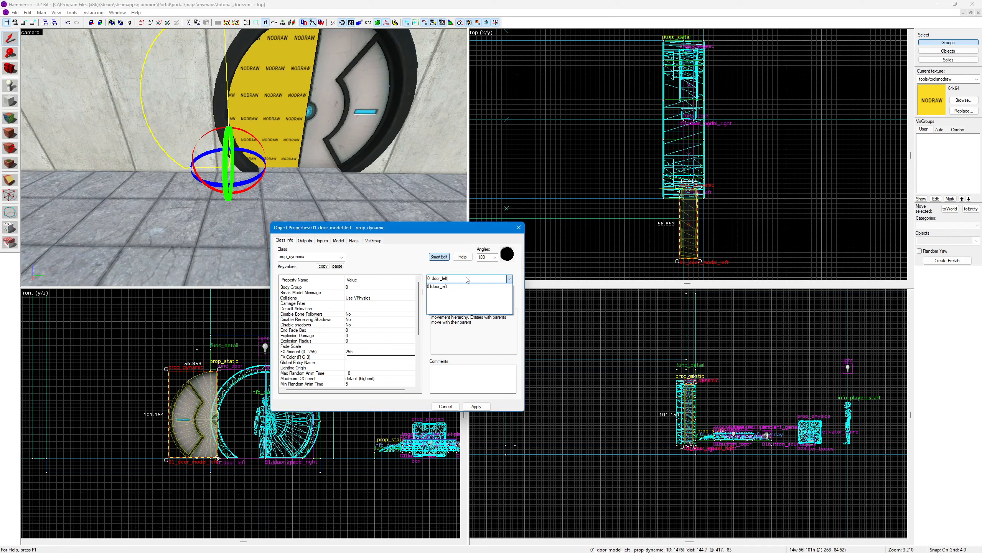
left_click(466, 277)
left_click(489, 405)
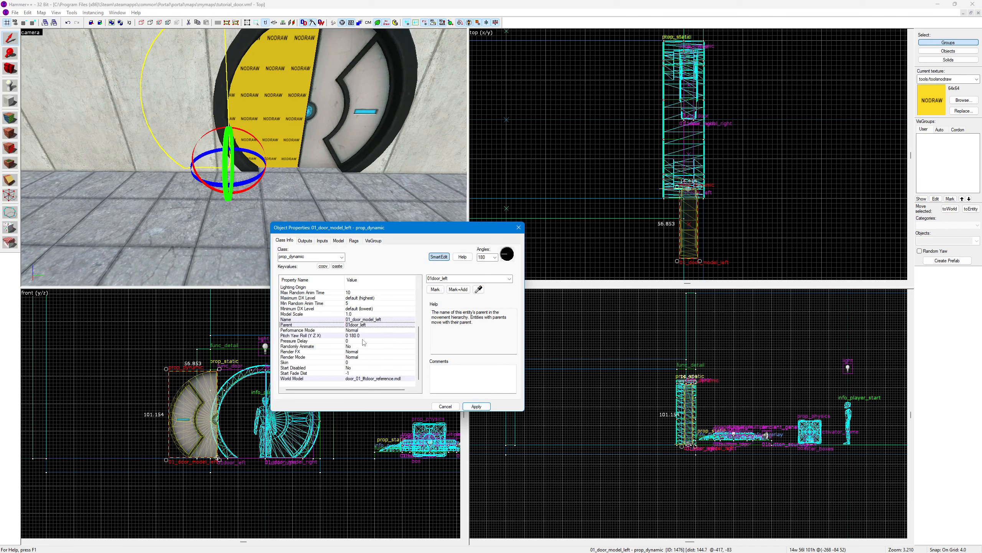
left_click(518, 227)
Step: Move the left door model into the left half of the frame against the right door model, and check the fit
left_click_drag(689, 212, 689, 142)
key("z")
left_click(244, 157)
key("d")
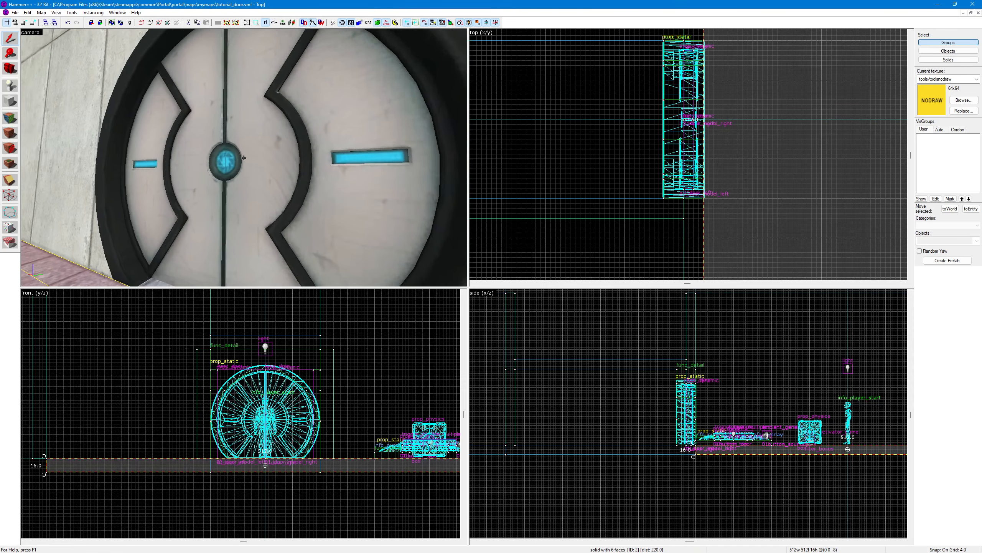
key("s")
key("a")
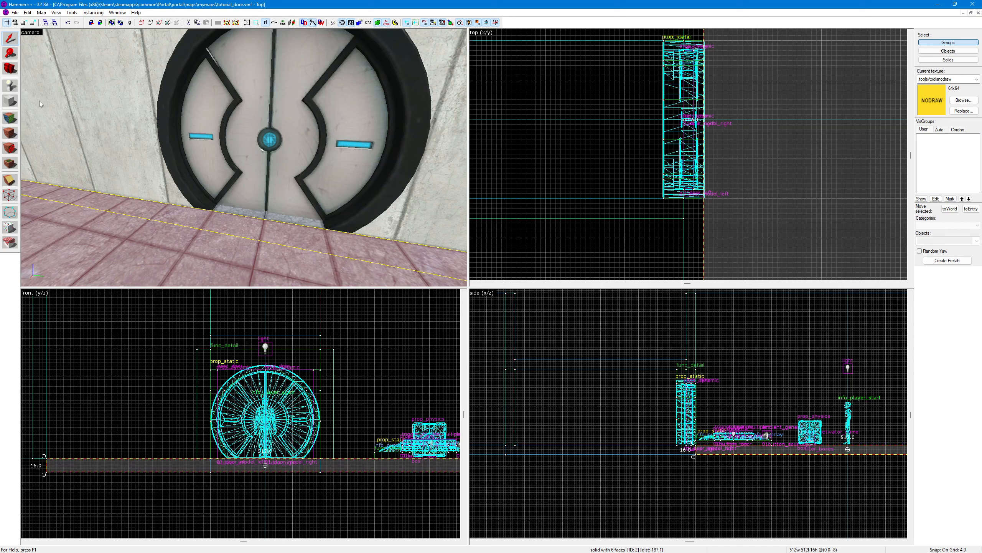
Step: Place a new entity on the front of the closed door and change its class to info_lighting_relative
left_click(10, 86)
left_click(257, 137)
left_click(10, 38)
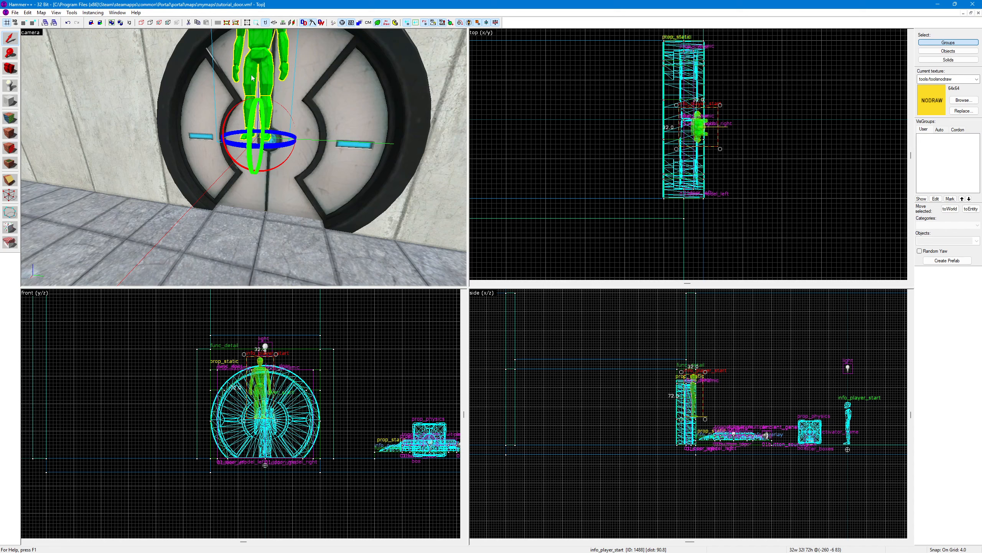
key("alt+Return")
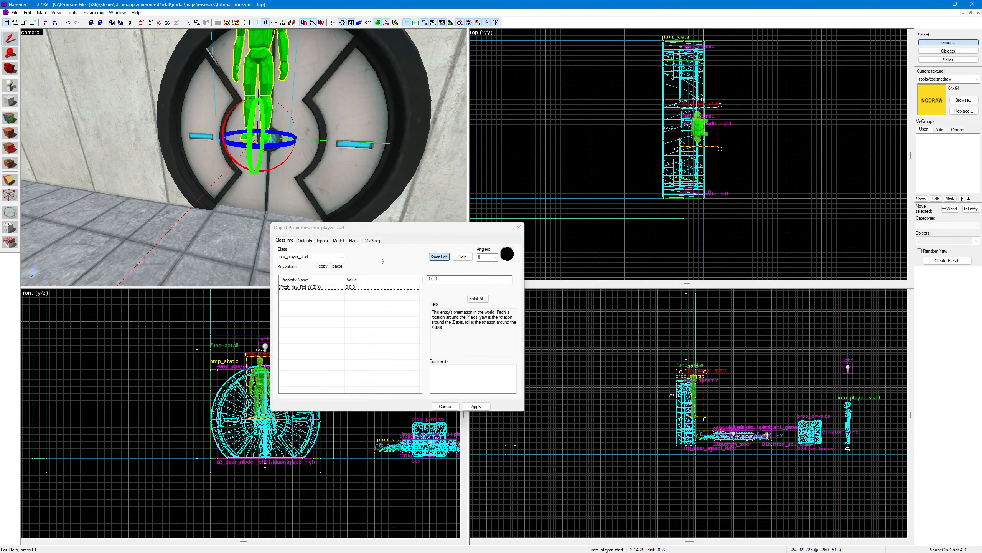
type("info_ligh")
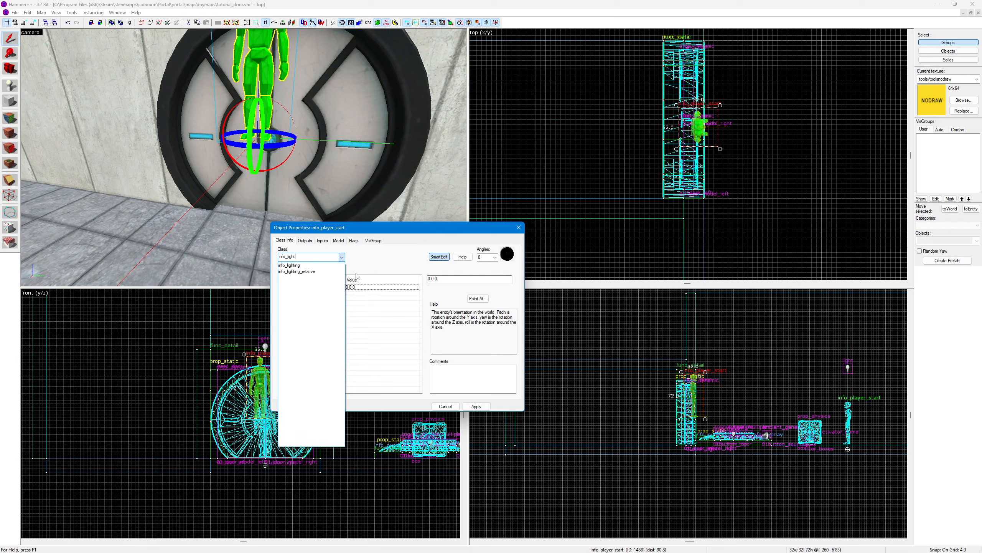
type("t")
left_click(297, 272)
left_click(477, 406)
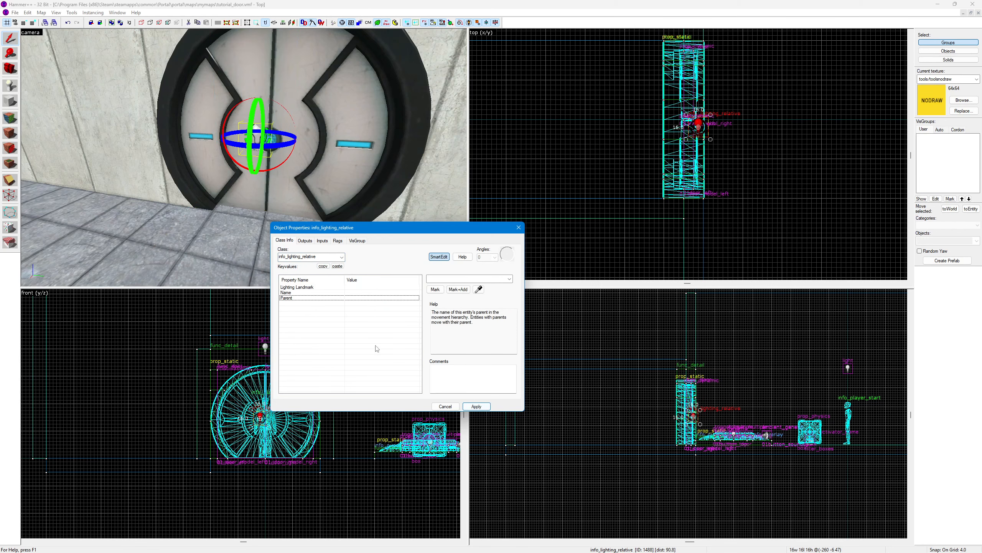
key("Escape")
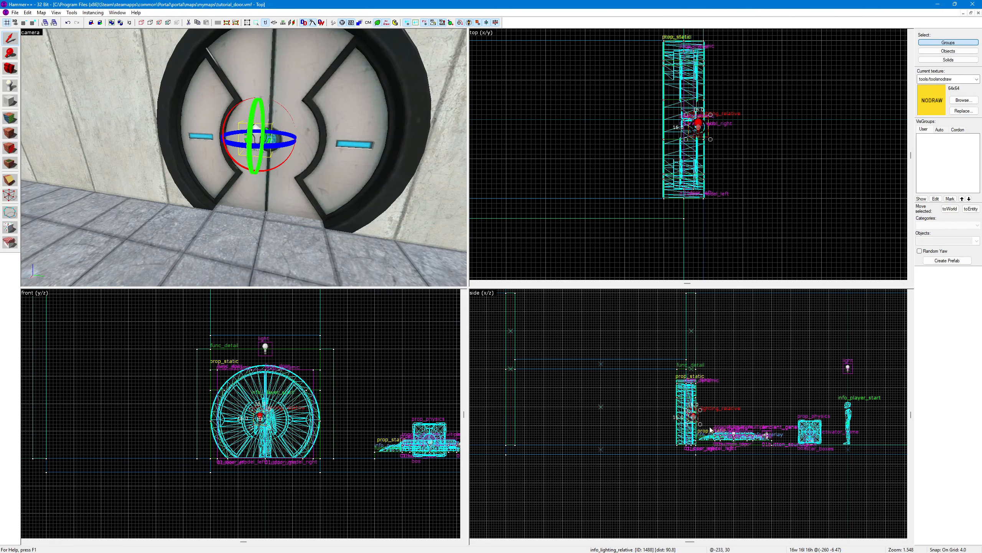
Step: Move the info_lighting_relative entity to the seam between the door halves, slightly above the door's central hub
scroll(668, 391, "up", 8)
mouse_move(669, 390)
left_mouse_down()
mouse_move(674, 487)
mouse_move(676, 393)
left_mouse_up()
scroll(708, 124, "up", 6)
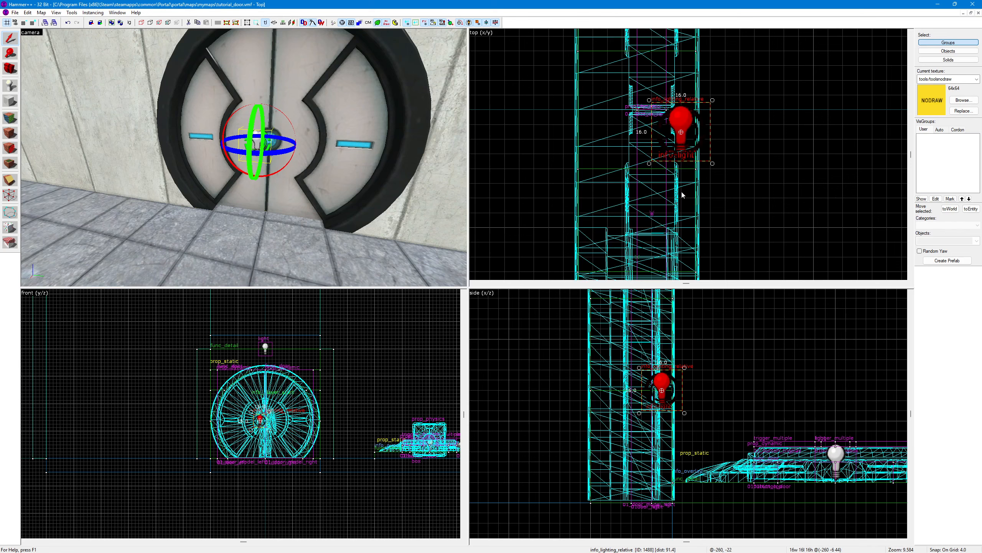
mouse_move(672, 397)
left_mouse_down()
mouse_move(675, 488)
mouse_move(670, 388)
left_mouse_up()
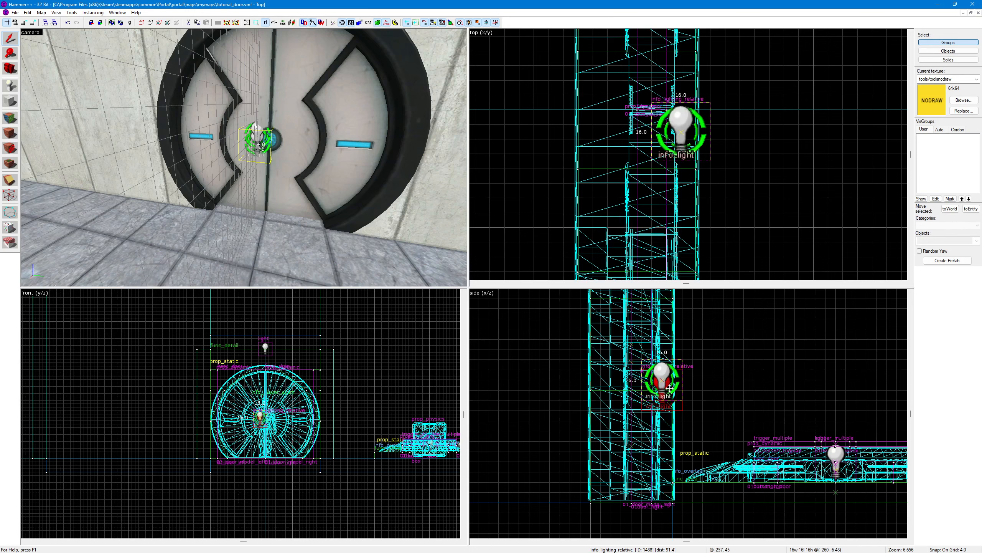
left_click_drag(670, 383, 671, 365)
scroll(244, 157, "up", 5)
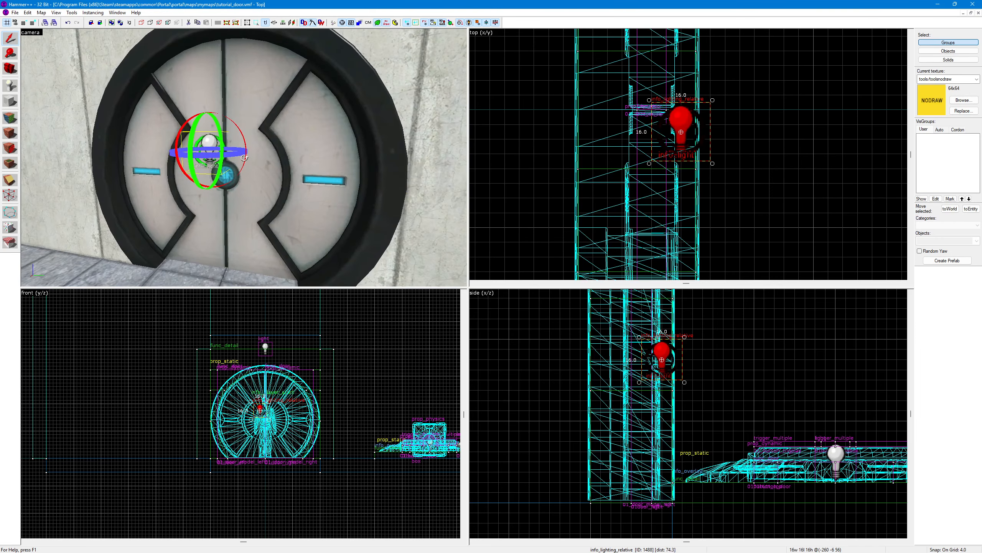
mouse_move(681, 130)
left_mouse_down()
mouse_move(681, 167)
mouse_move(662, 131)
mouse_move(674, 130)
left_mouse_up()
key("z")
key("w")
key("a")
key("z")
scroll(599, 184, "down", 2)
scroll(655, 154, "up", 1)
key("z")
key("s")
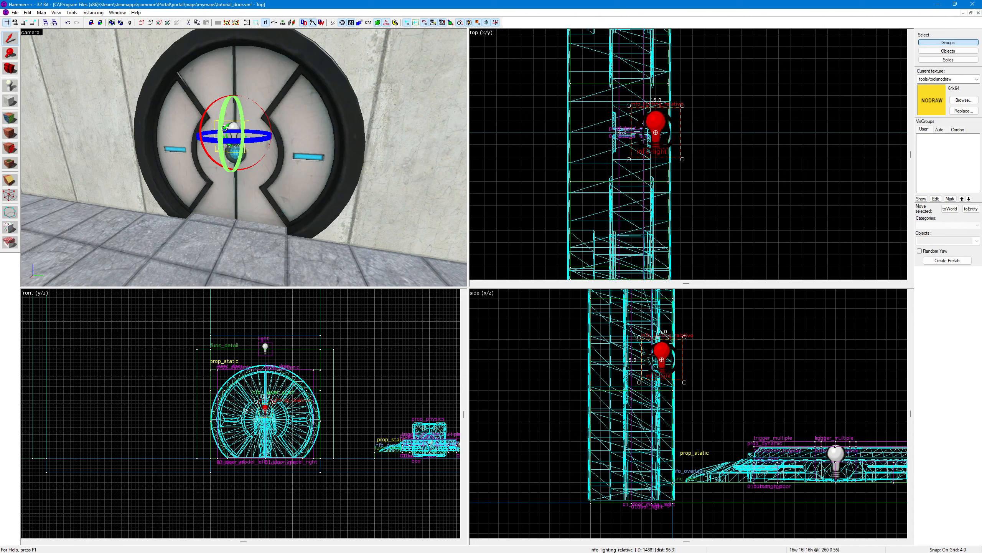
Step: Name the info_lighting_relative entity 01door_lighting
key("alt+Return")
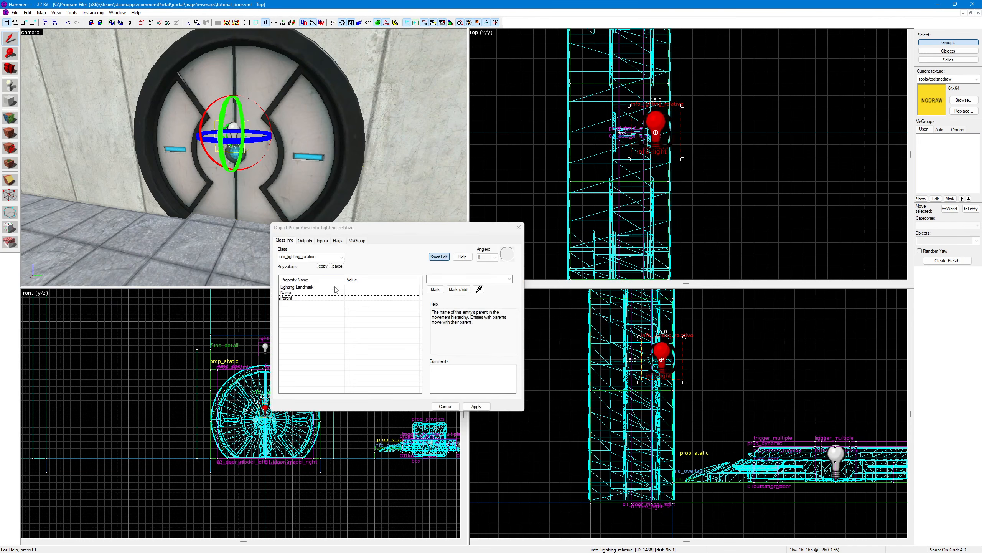
left_click(335, 288)
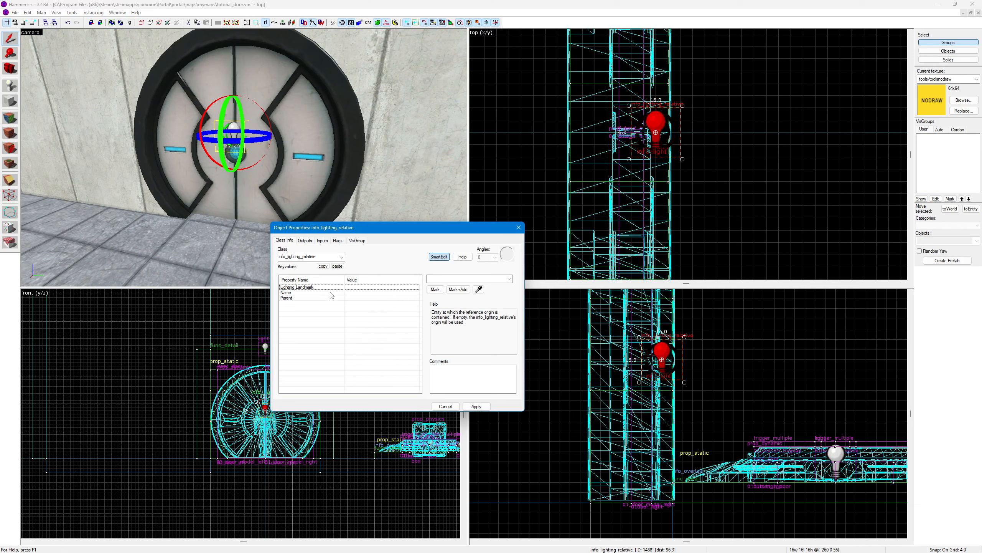
key("Down")
left_click(441, 278)
type("01door_lighting")
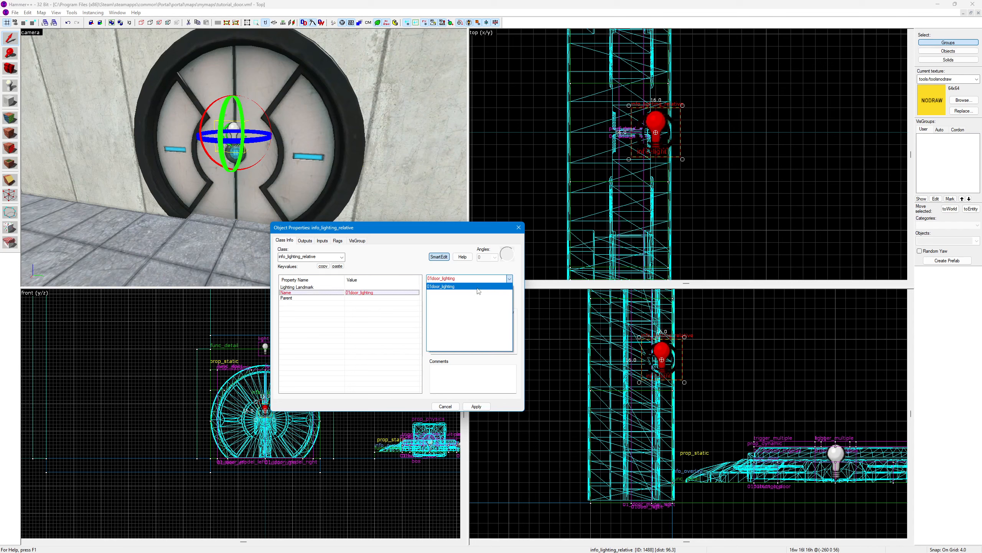
key("Return")
Step: Set the Lighting Origin of both door models to 01door_lighting, and close the object properties
left_click(287, 117)
left_click(221, 87, "ctrl")
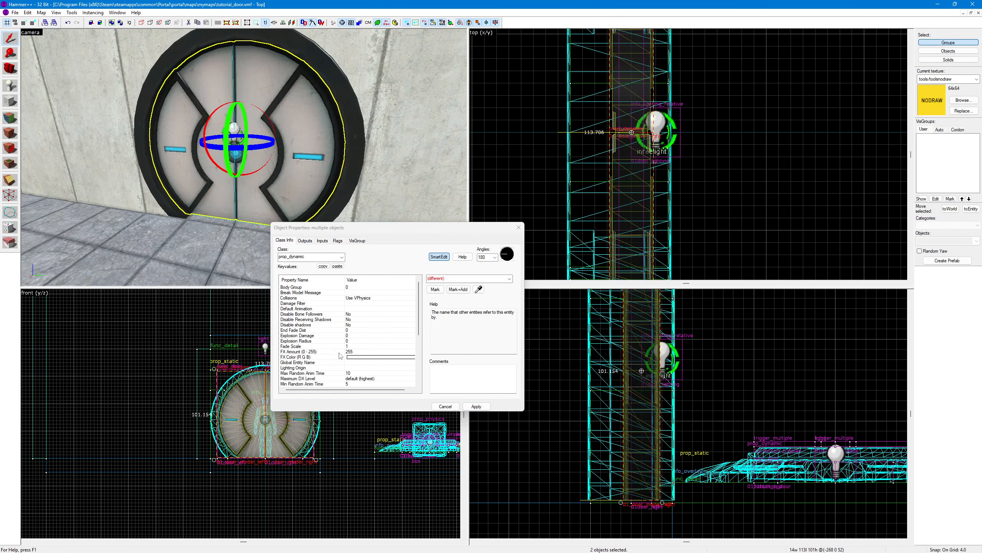
scroll(335, 316, "down", 1)
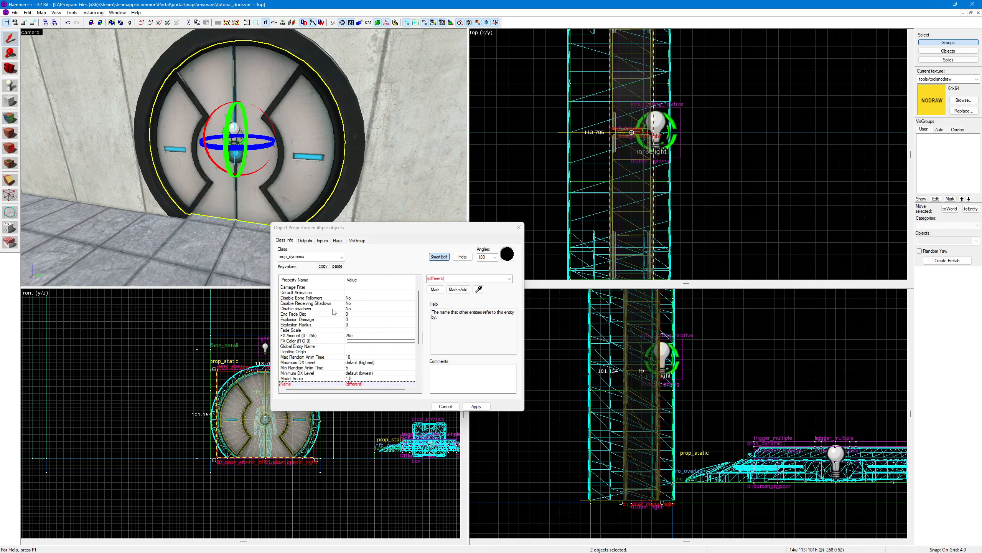
left_click(315, 350)
left_click(510, 278)
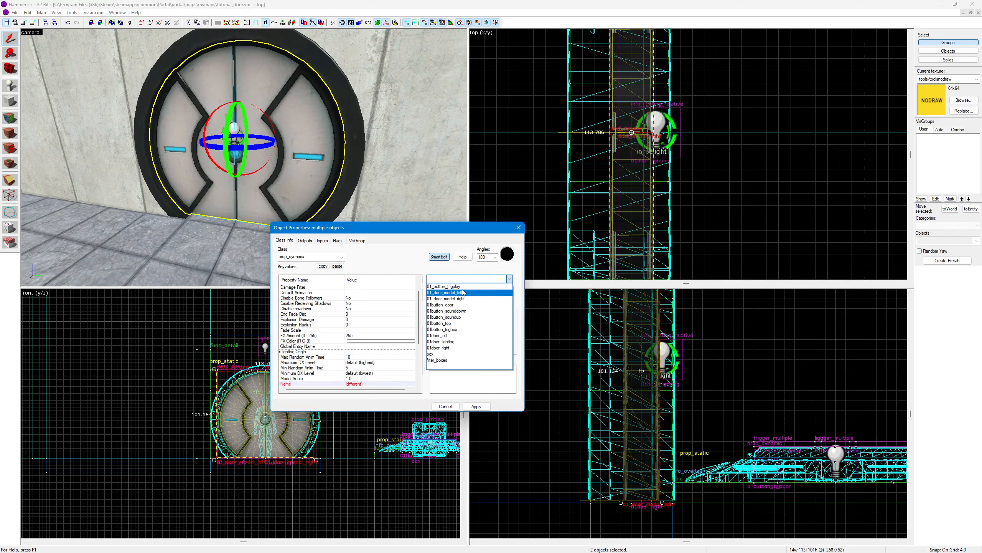
left_click(440, 341)
scroll(370, 336, "down", 4)
left_click(369, 322)
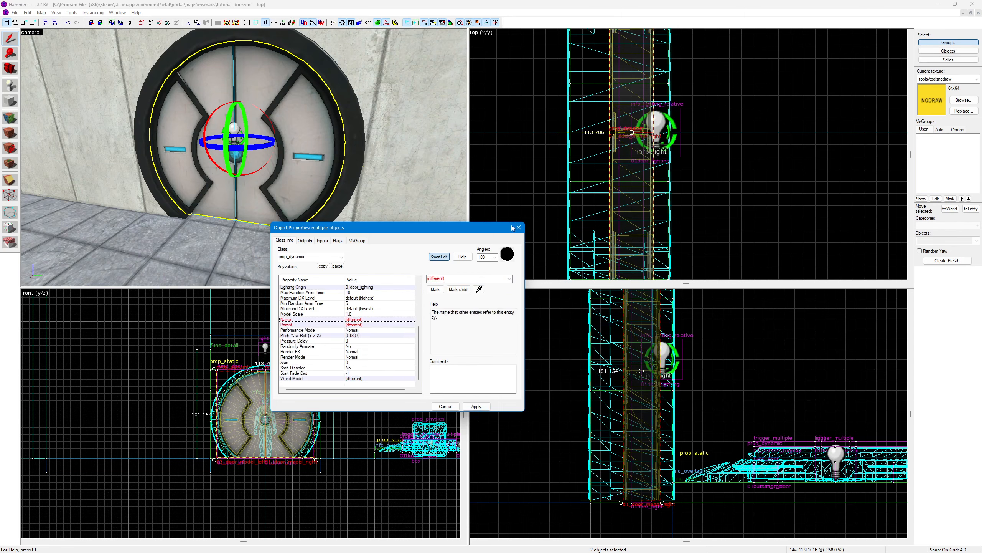
left_click(519, 228)
Step: Select the floor button's func_door, 01button_door, and open its outputs
left_click(143, 133)
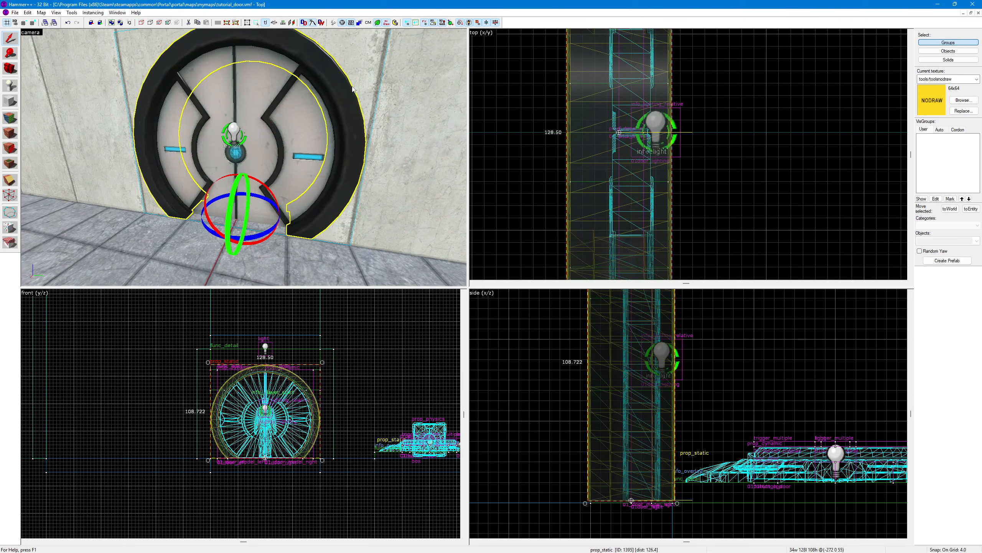
key("z")
key("d")
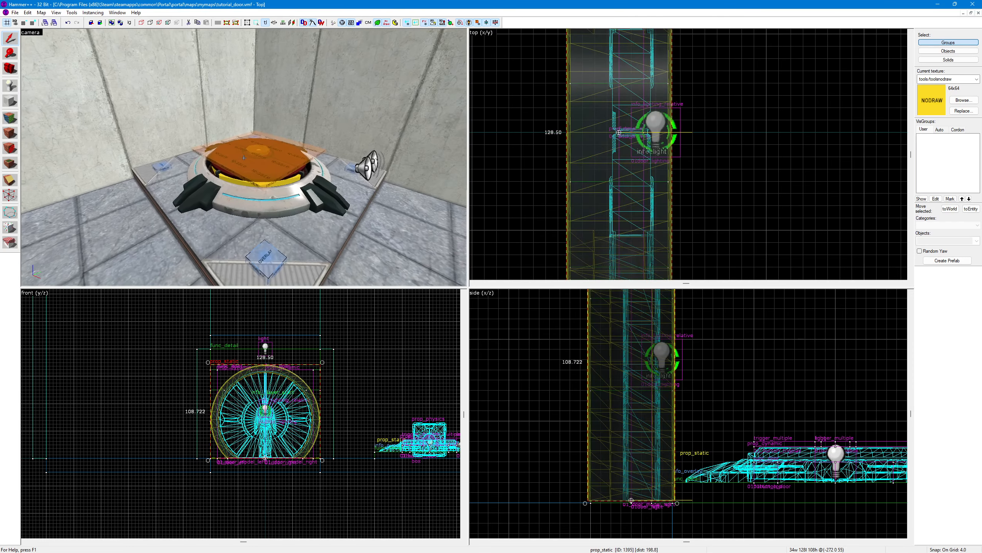
left_click(244, 158)
key("w")
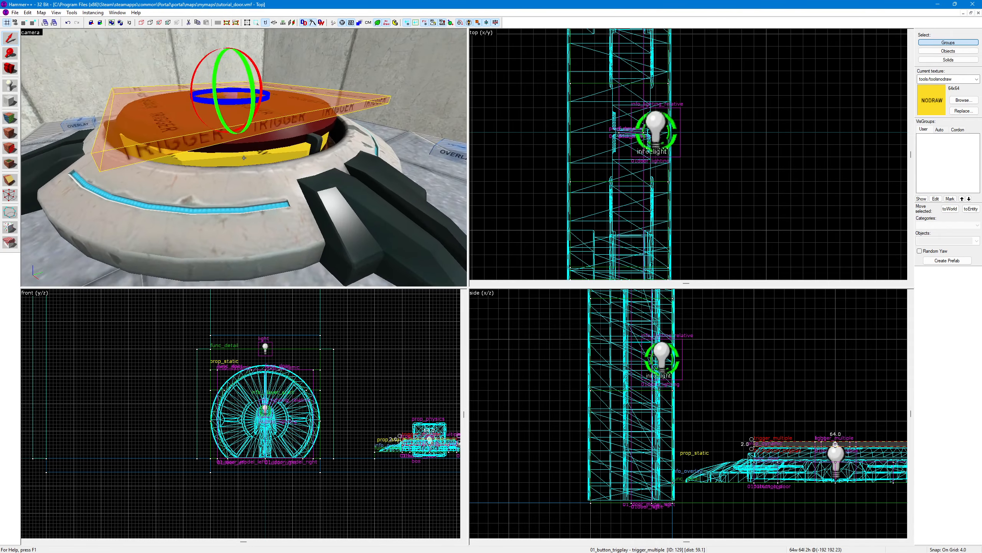
left_click(244, 158)
key("a")
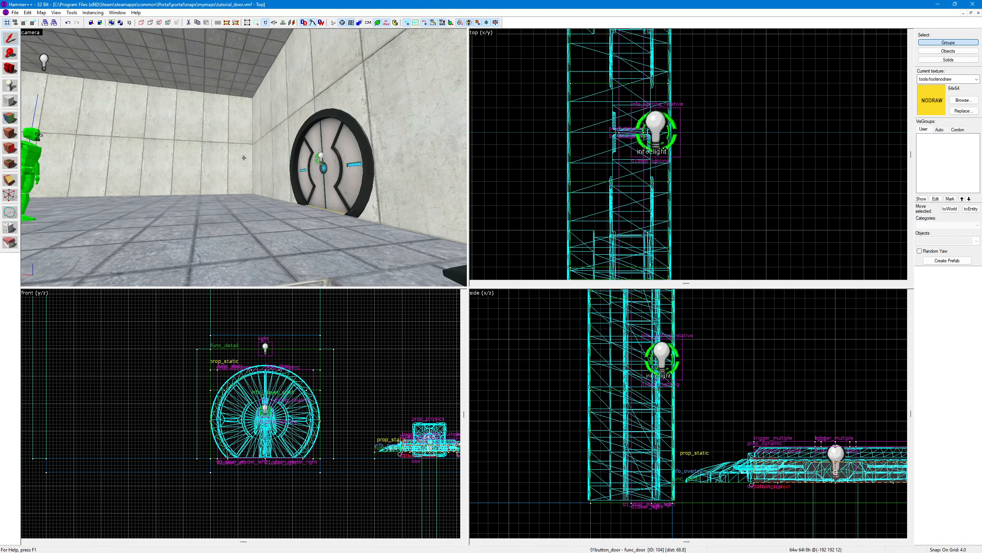
key("w")
key("w")
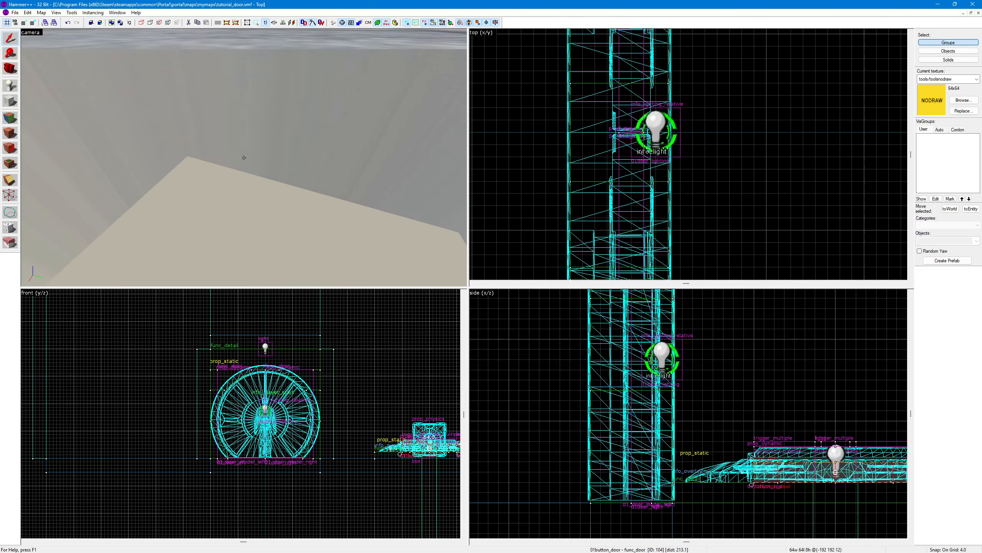
key("s")
key("w")
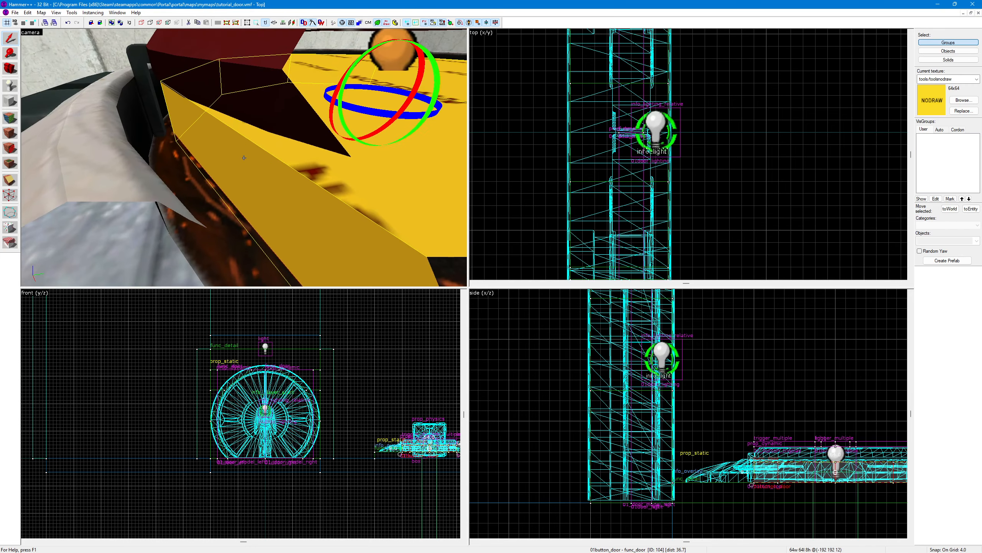
key("alt+Return")
key("s")
key("s")
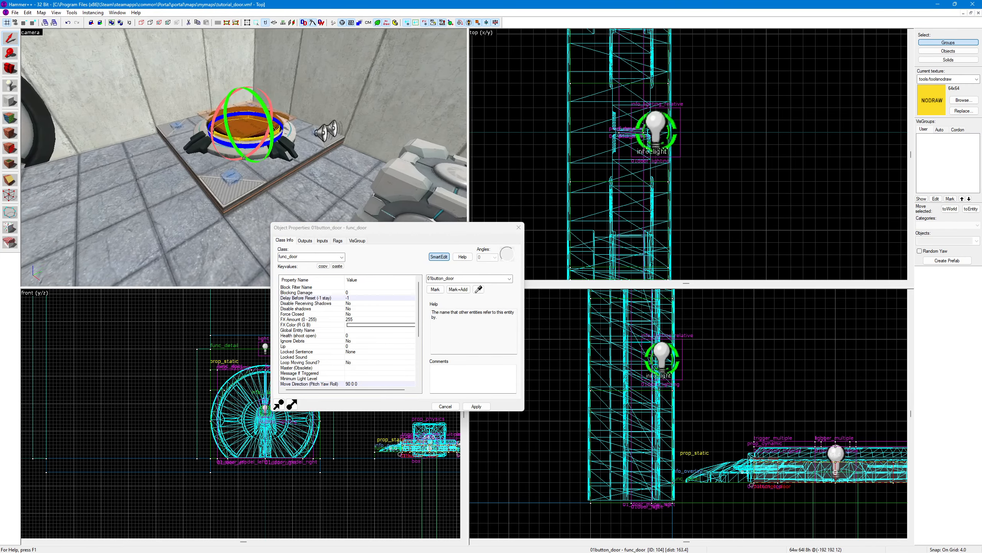
key("z")
left_click(304, 240)
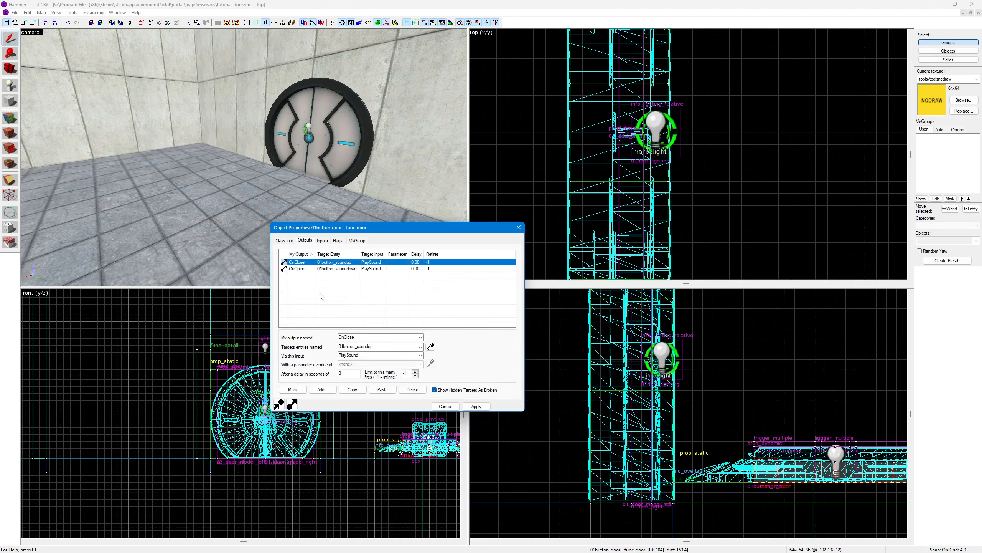
Step: Add an output to 01button_door that sends Open to 01door_left on OnOpen
left_click(323, 389)
type("OnOpen")
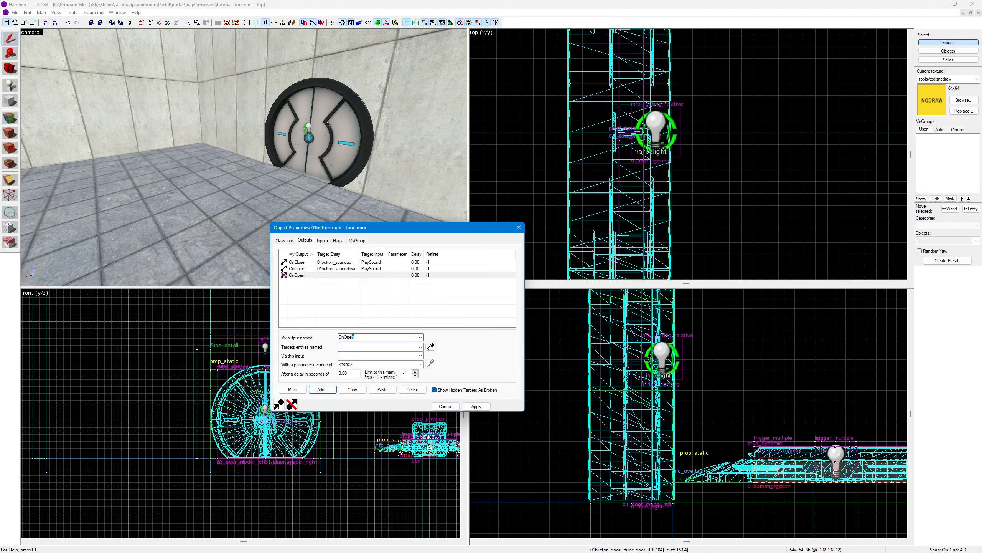
key("Tab")
type("01doo")
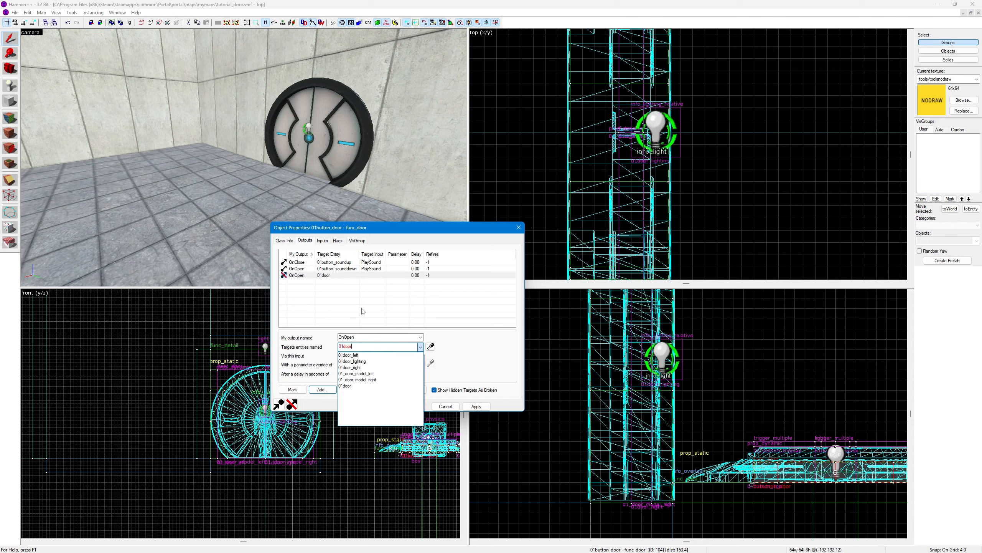
left_click(372, 355)
left_click(420, 356)
left_click(344, 432)
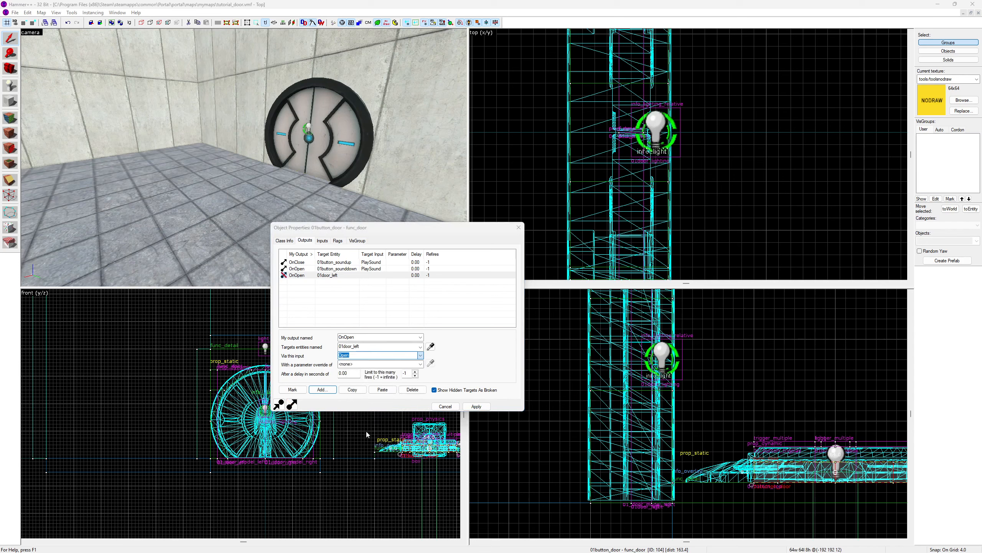
Step: Duplicate the 01door_left Open output and retarget the copy so OnOpen also sends Open to 01door_right
left_click(349, 278)
left_click(352, 389)
left_click(383, 389)
left_click(420, 337)
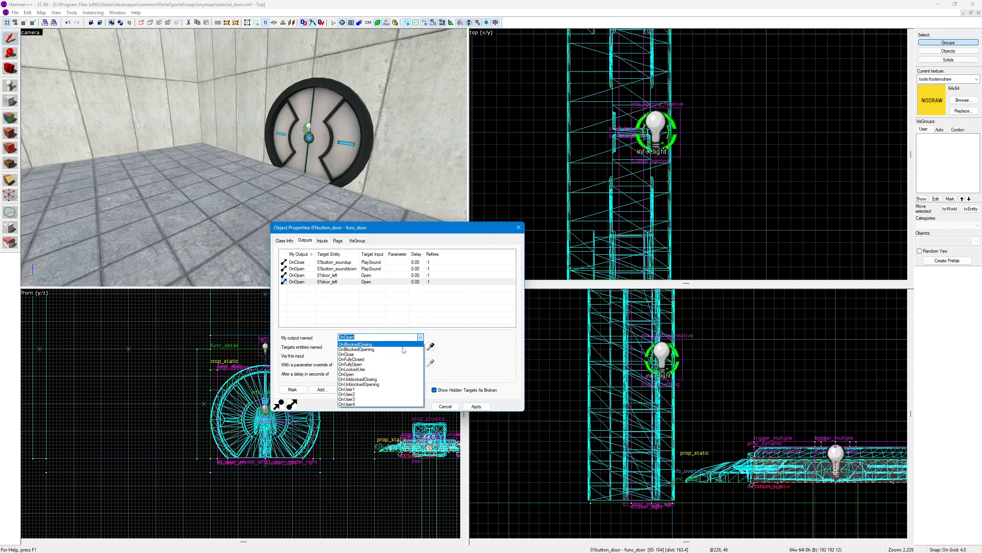
left_click(347, 374)
left_click(420, 347)
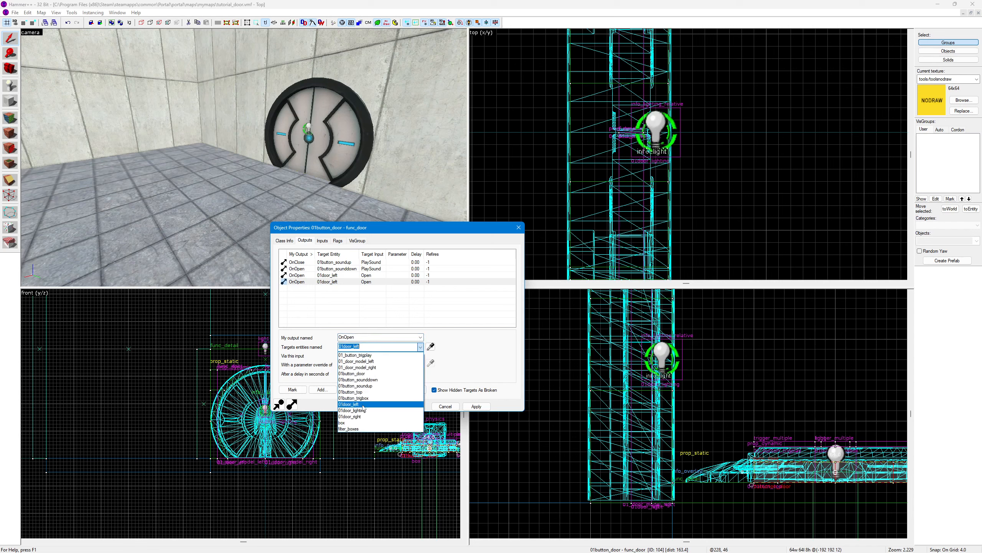
left_click(358, 416)
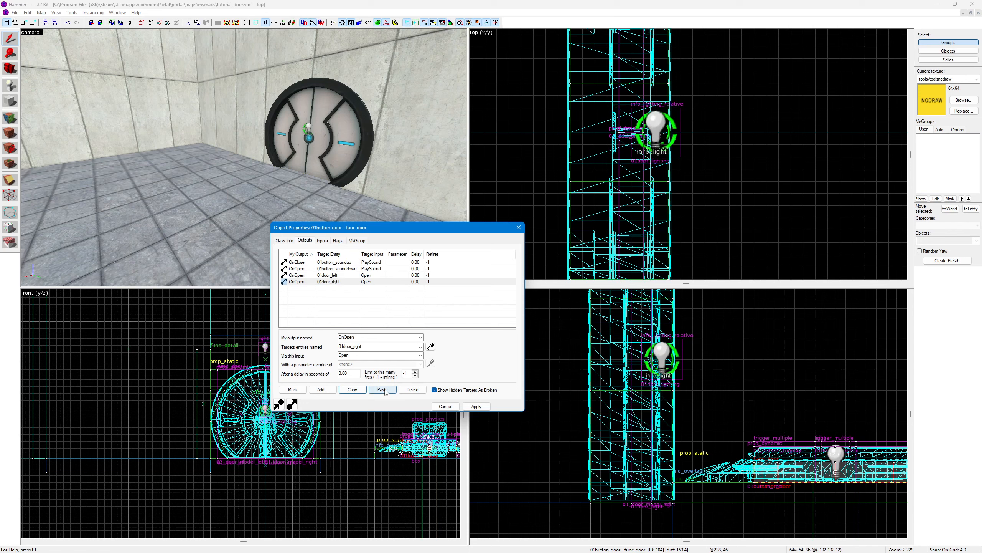
Step: Duplicate the 01door_right output and change the copy so OnClose sends Close to 01door_right
left_click(352, 389)
left_click(383, 389)
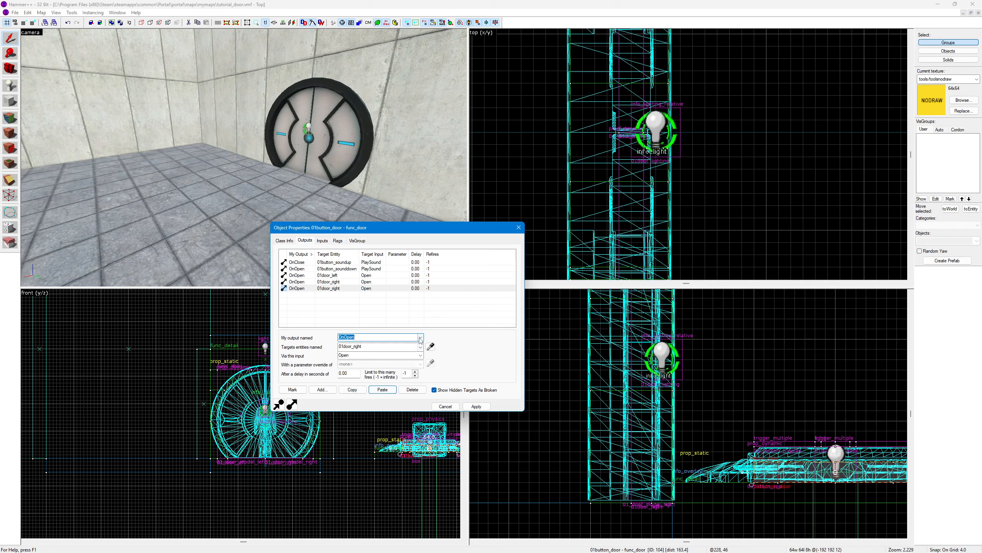
left_click(421, 337)
left_click(403, 360)
left_click(420, 355)
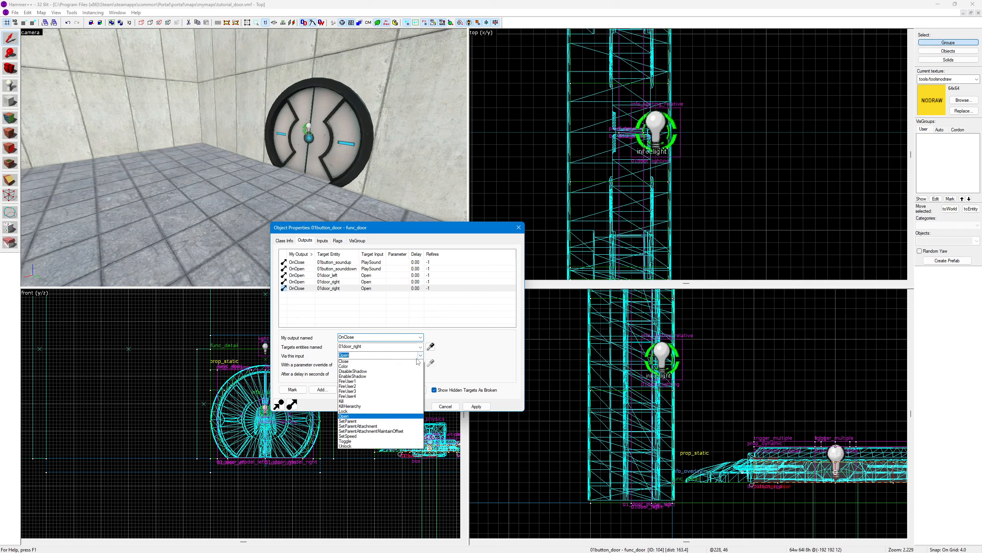
left_click(377, 378)
Step: Duplicate the OnClose output with 01door_left as its target, then apply the outputs and close the object properties
left_click(356, 389)
left_click(381, 389)
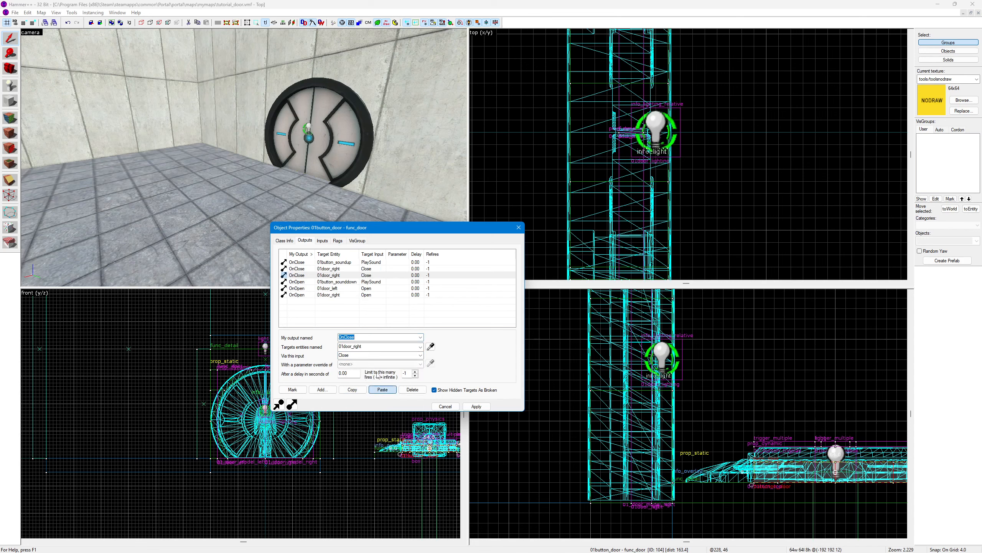
left_click(420, 347)
left_click(420, 405)
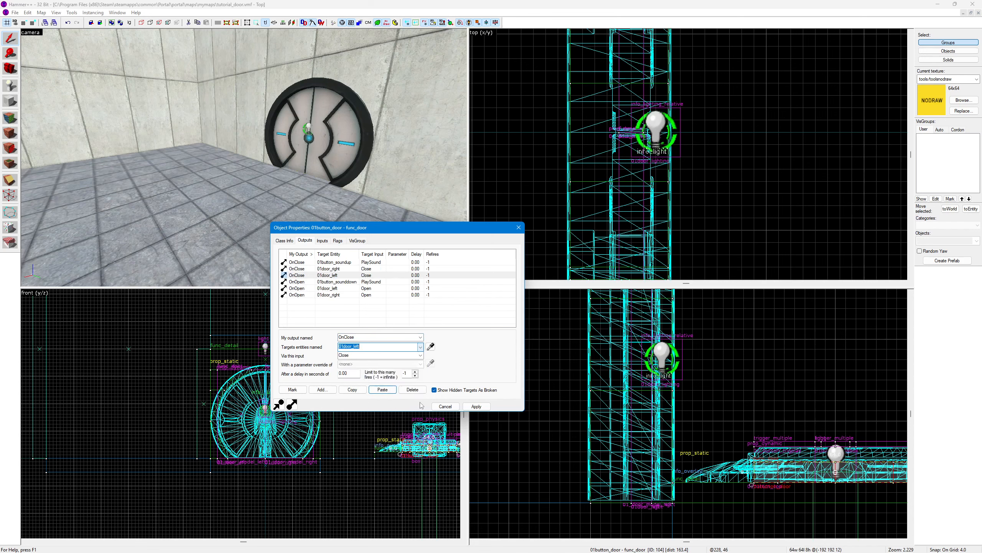
left_click(476, 406)
left_click(519, 227)
Step: Move the 01door_lighting entity 12 units straight out from the door to x -248, and clear the selection
key("z")
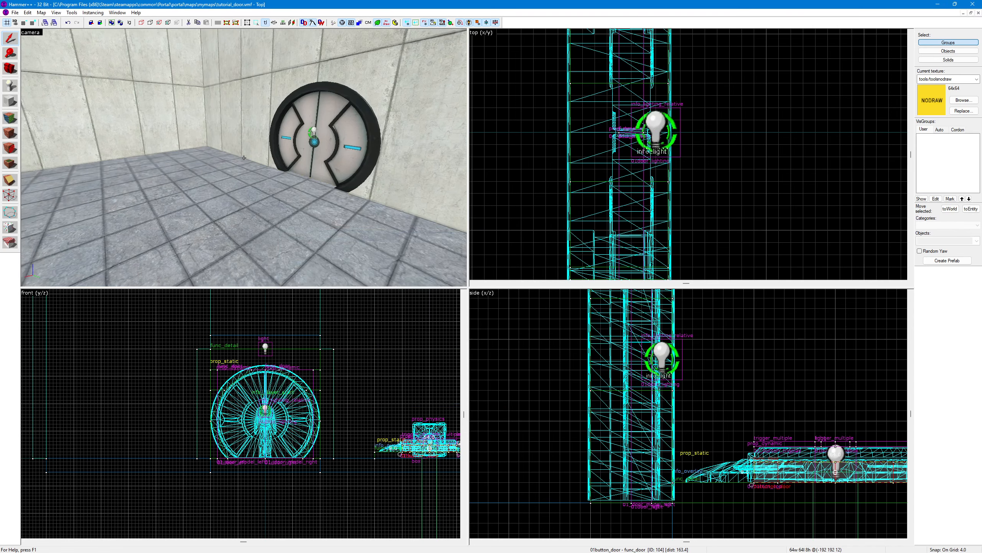
key("w")
key("z")
left_click(251, 159)
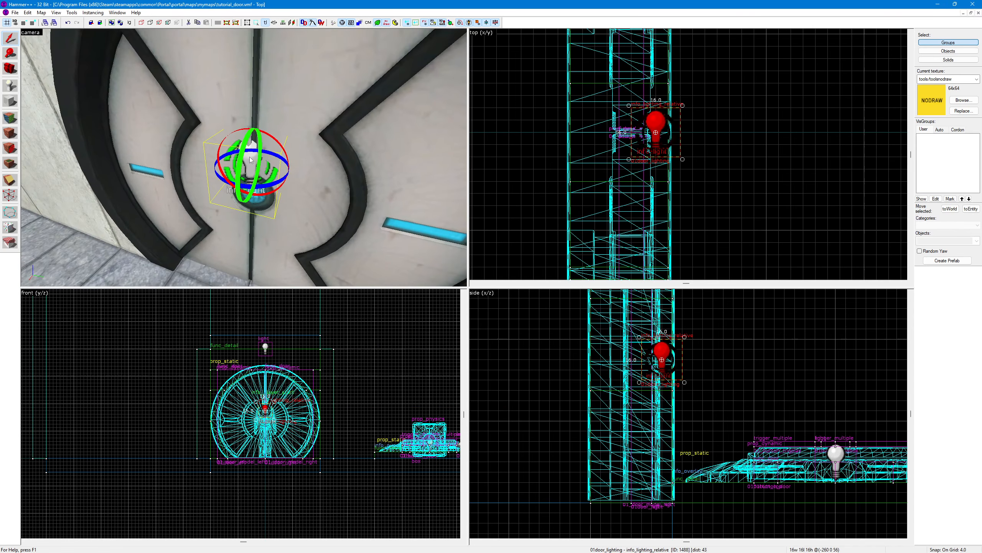
left_click_drag(660, 130, 697, 131)
key("z")
key("d")
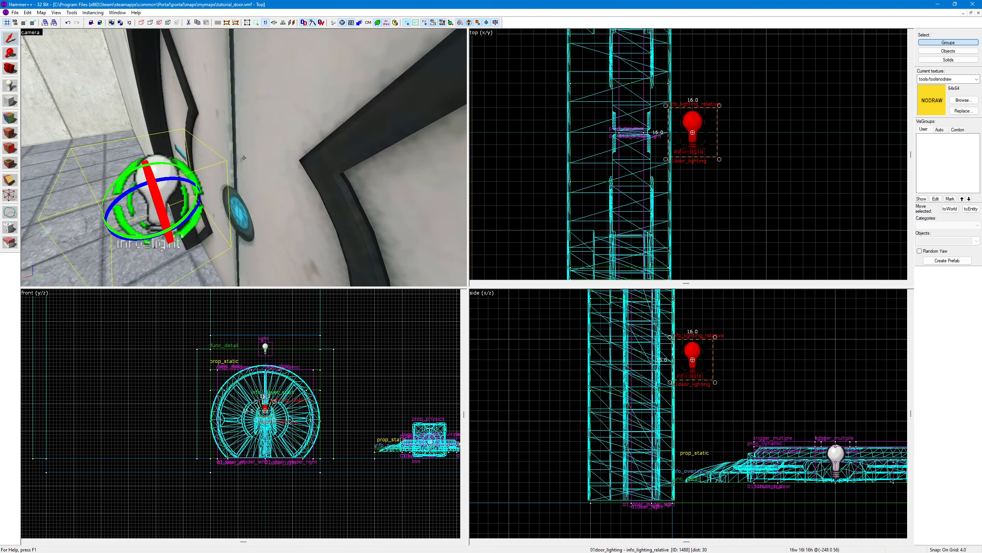
key("w")
key("w")
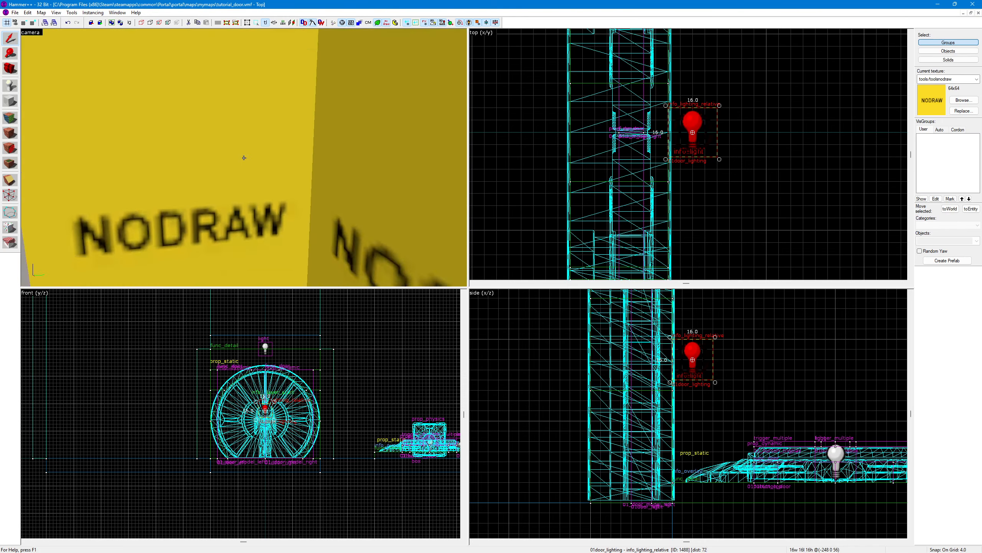
key("s")
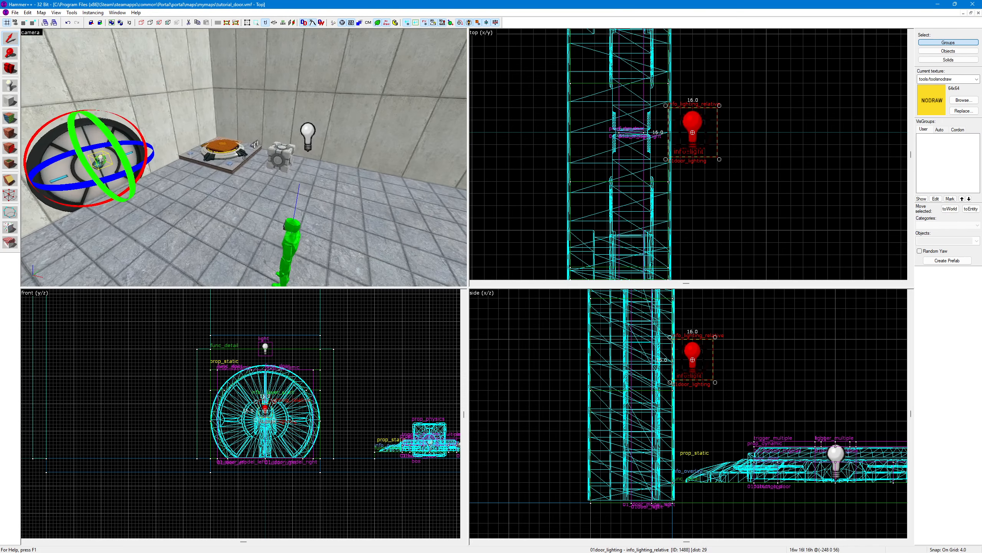
key("Escape")
Step: Compile and run the map with BSP, VIS and RAD all set to Normal
left_click(15, 13)
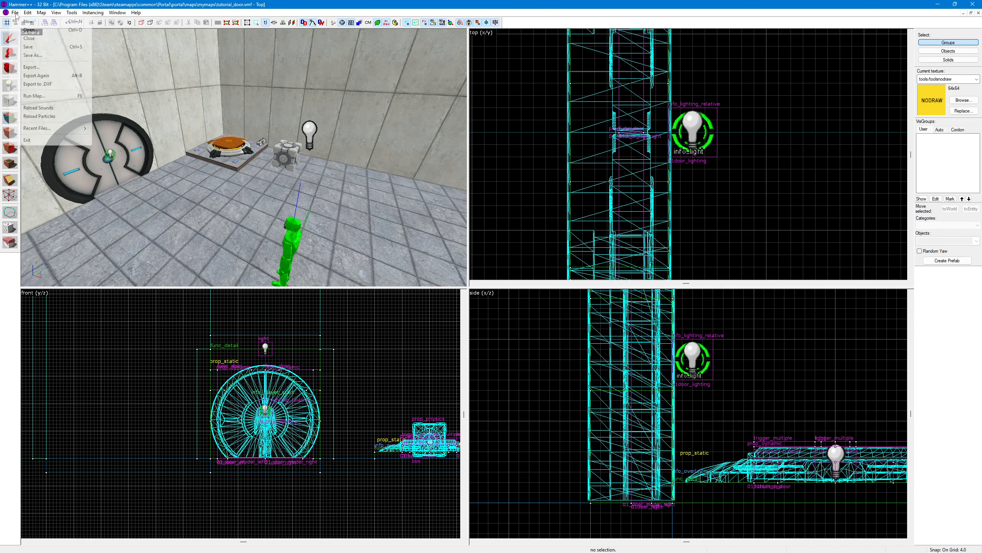
left_click(31, 117)
left_click(492, 335)
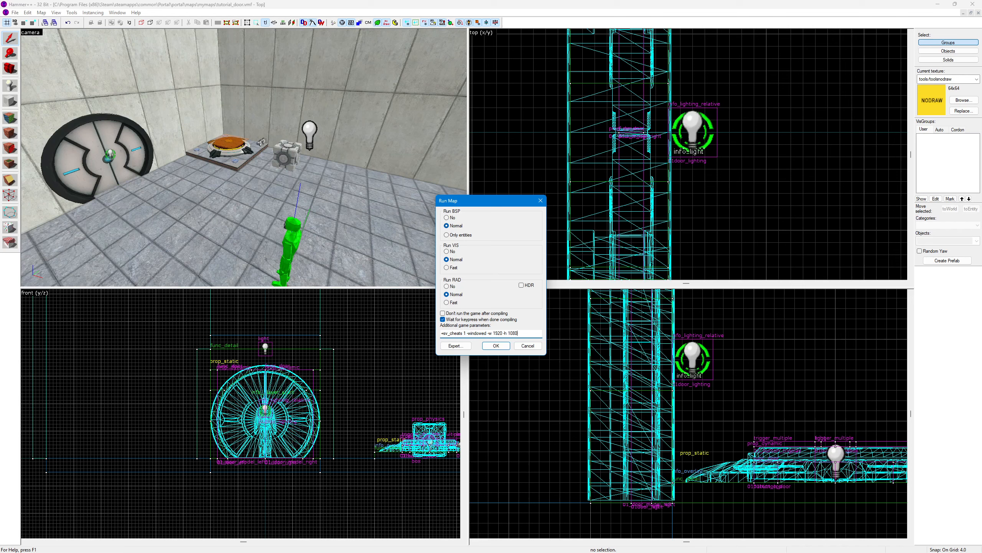
left_click(507, 347)
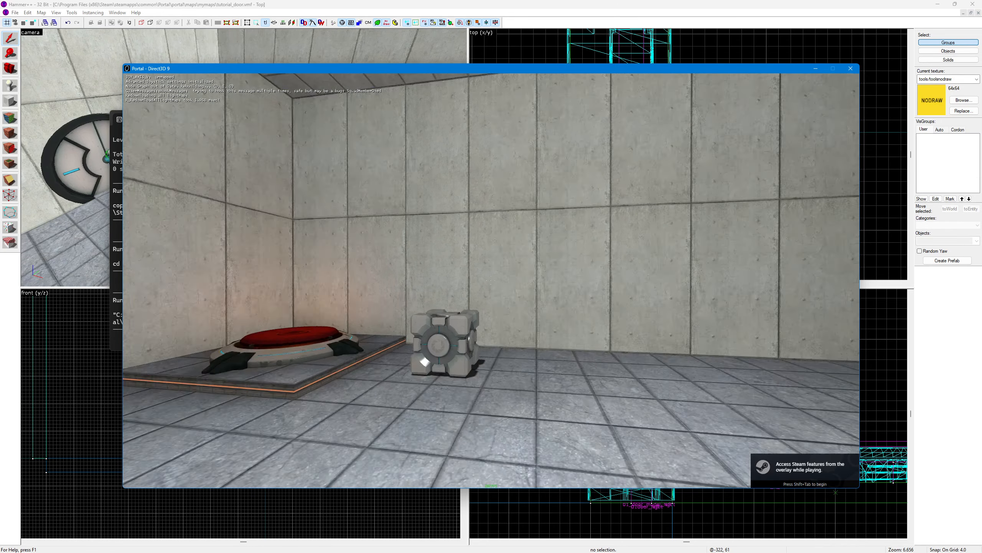
Step: Set the field of view to 110 with fov_desired in the Portal console, and return to the game
key("grave")
type("fov_desired 110")
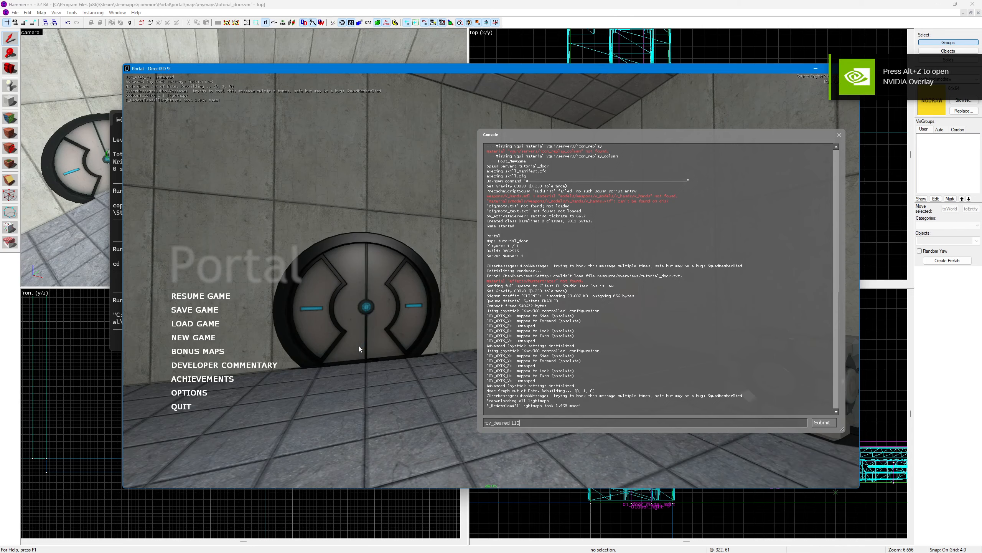
key("Return")
key("Escape")
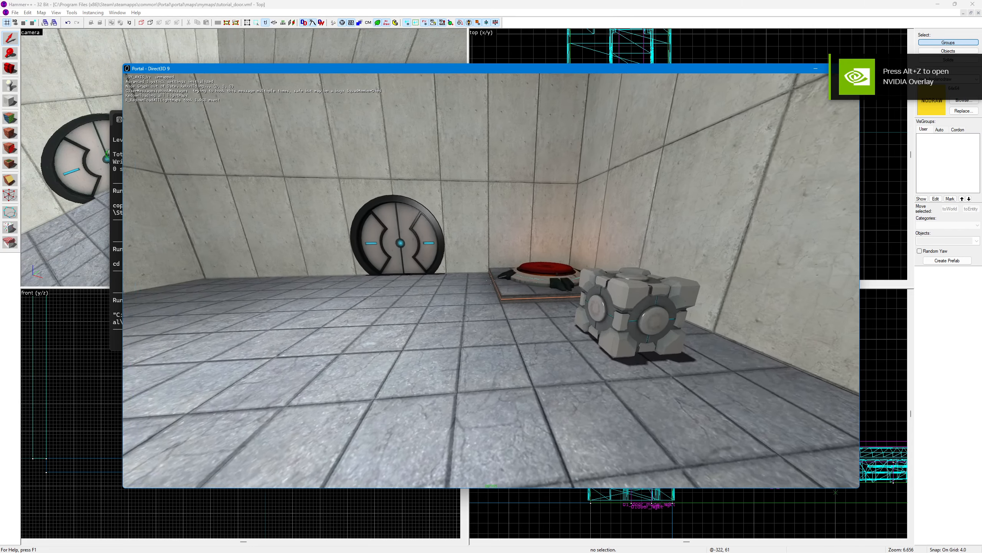
Step: Test the door in the game by placing the cube on the floor button and walking through the doorway
key("w")
key("e")
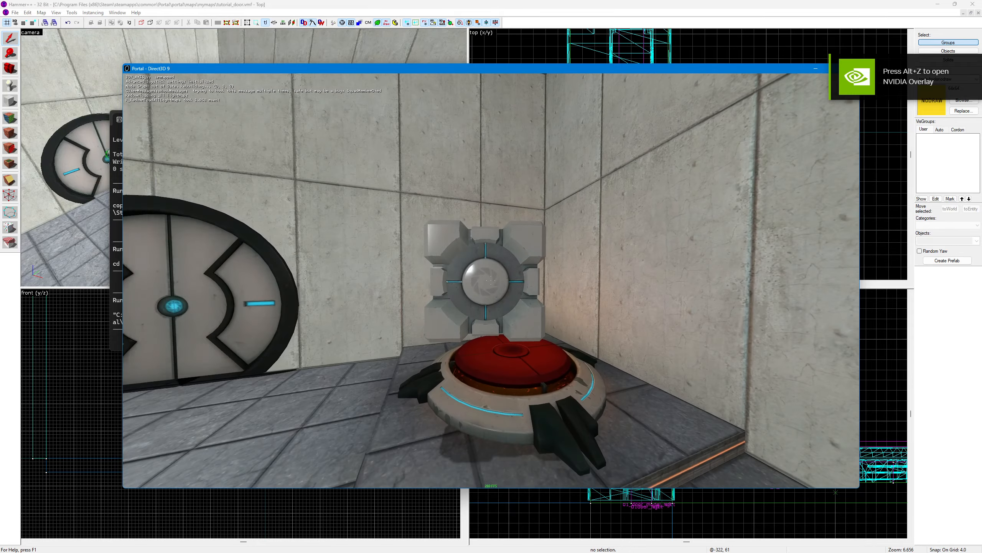
key("e")
key("w")
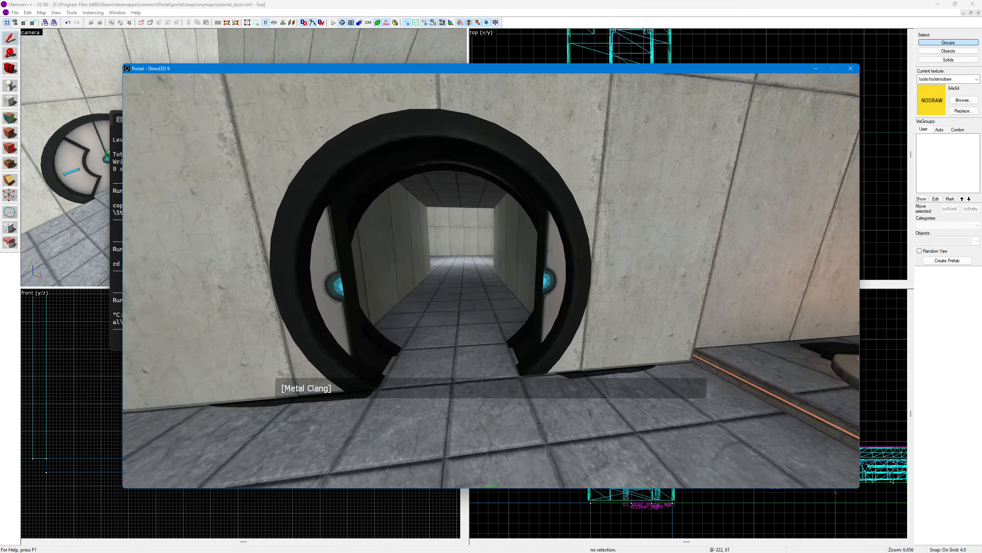
key("w")
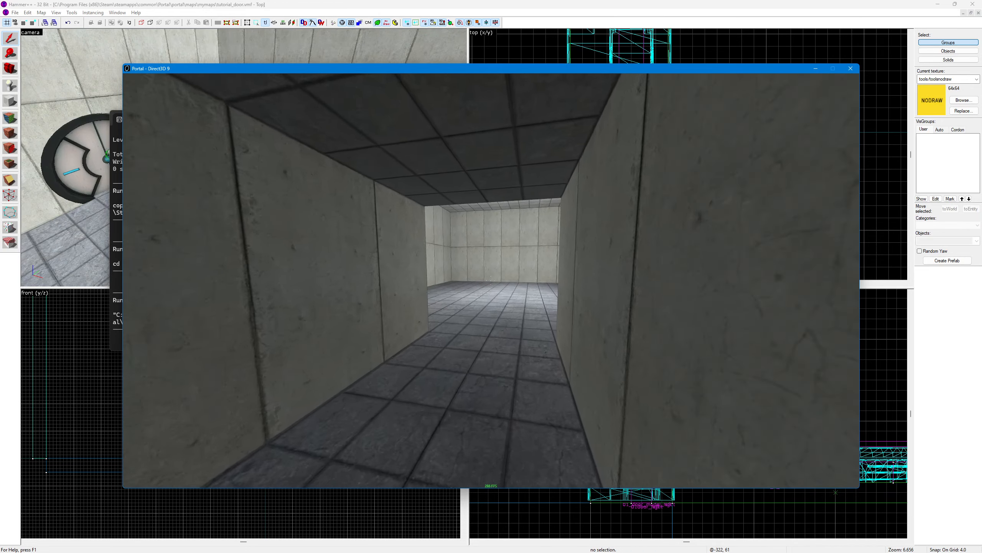
key("w")
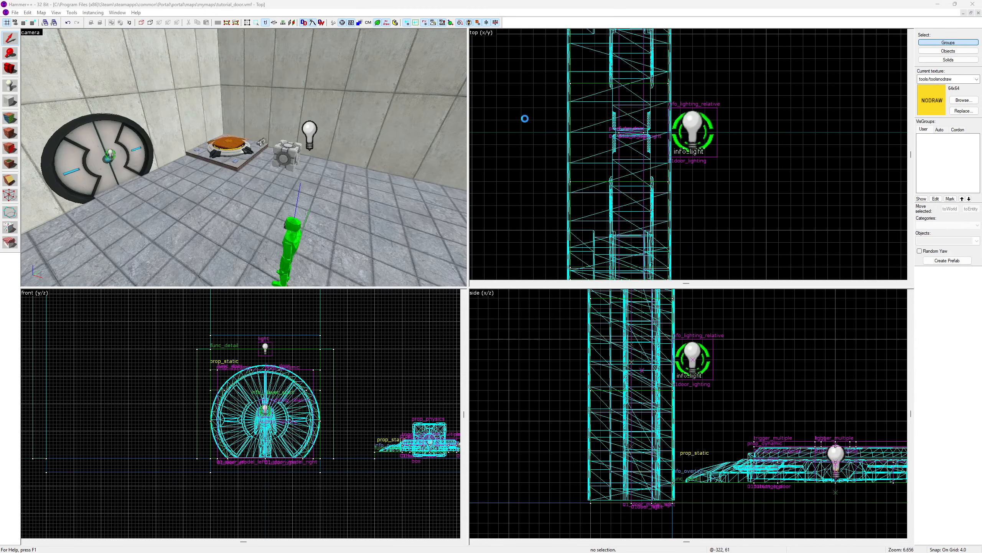
Step: Select both door models with their func_door brushes and move them 4 units deeper into the round frame, to x -272
left_click(88, 138)
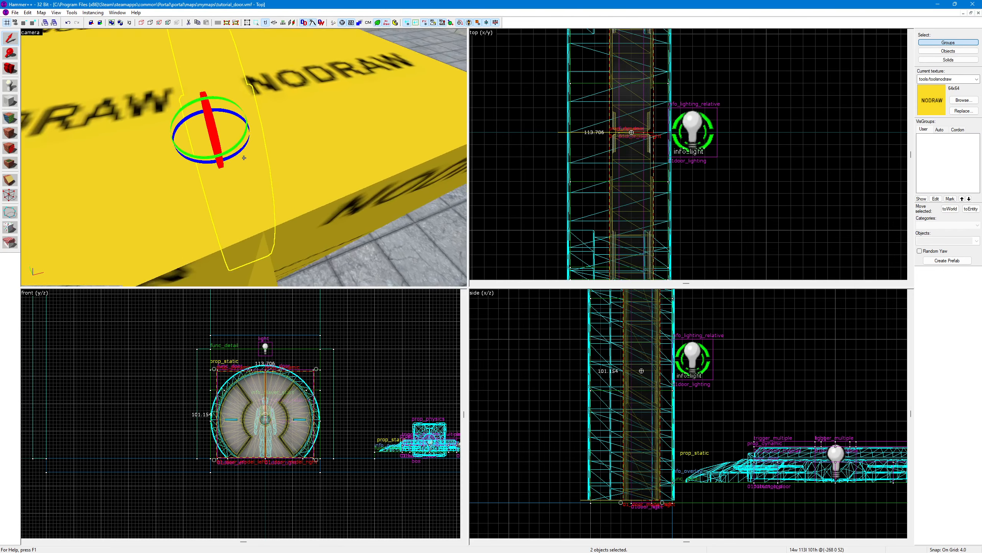
left_click(244, 158, "ctrl")
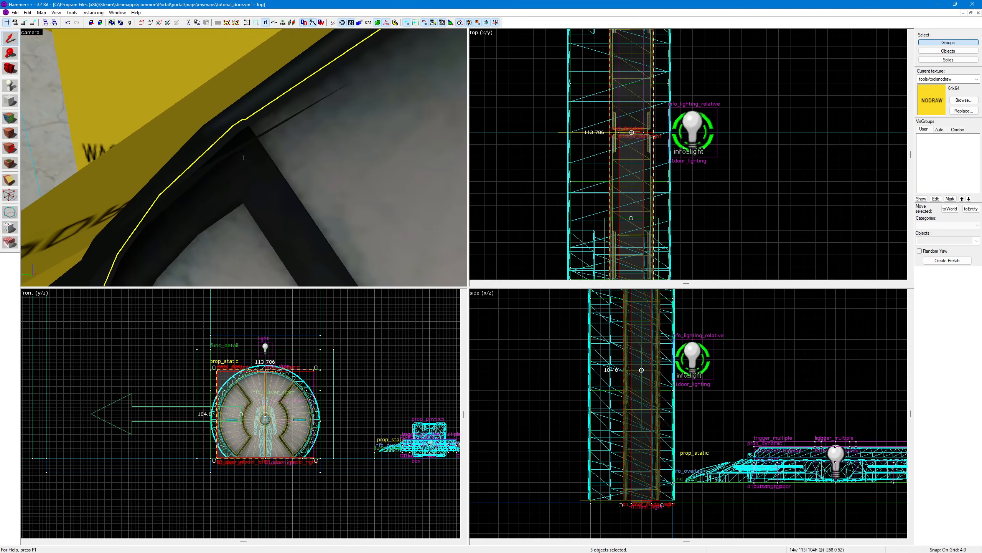
left_click(244, 157, "ctrl")
key("z")
scroll(645, 143, "down", 2)
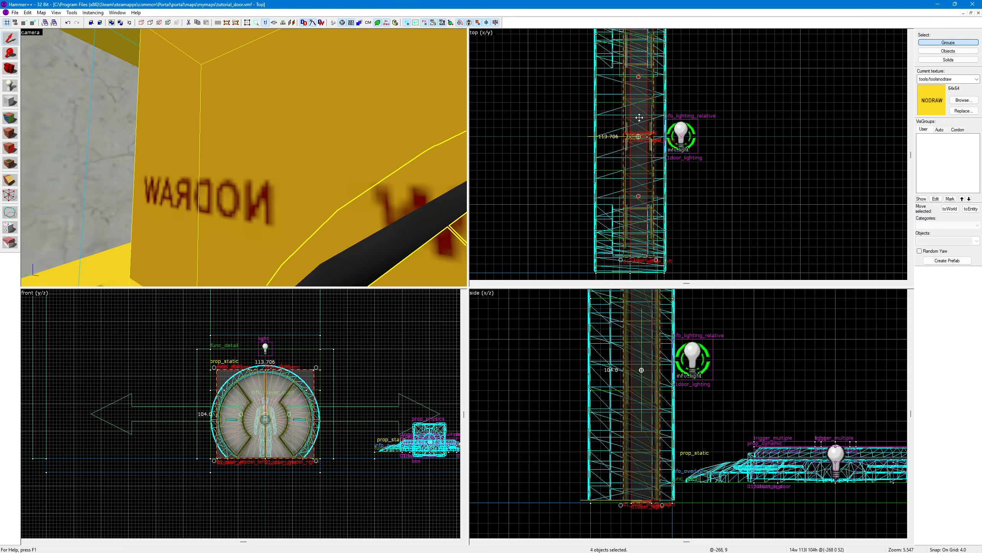
key("z")
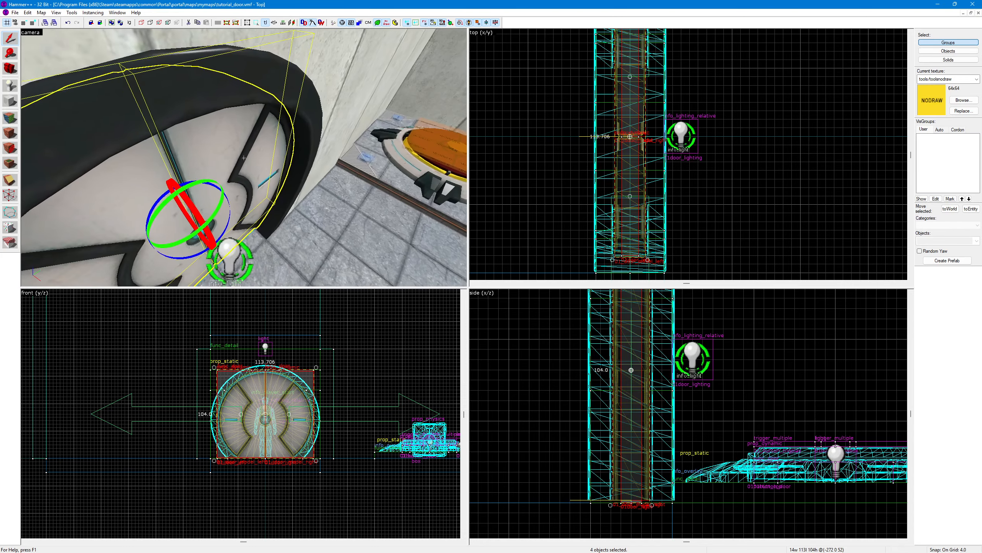
left_click(244, 157)
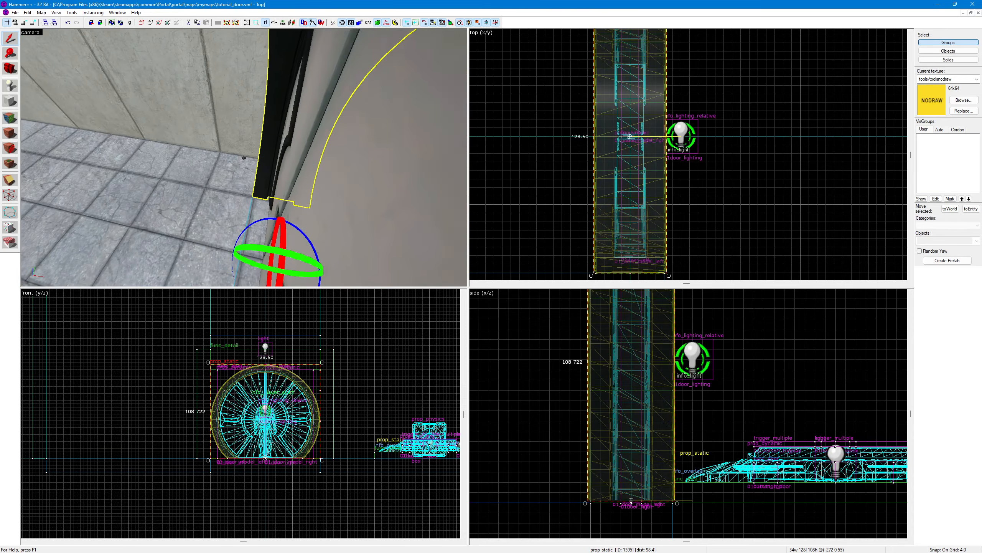
Step: Recompile and run the map, and place the cube on the floor button to test the repositioned door
key("F9")
key("Return")
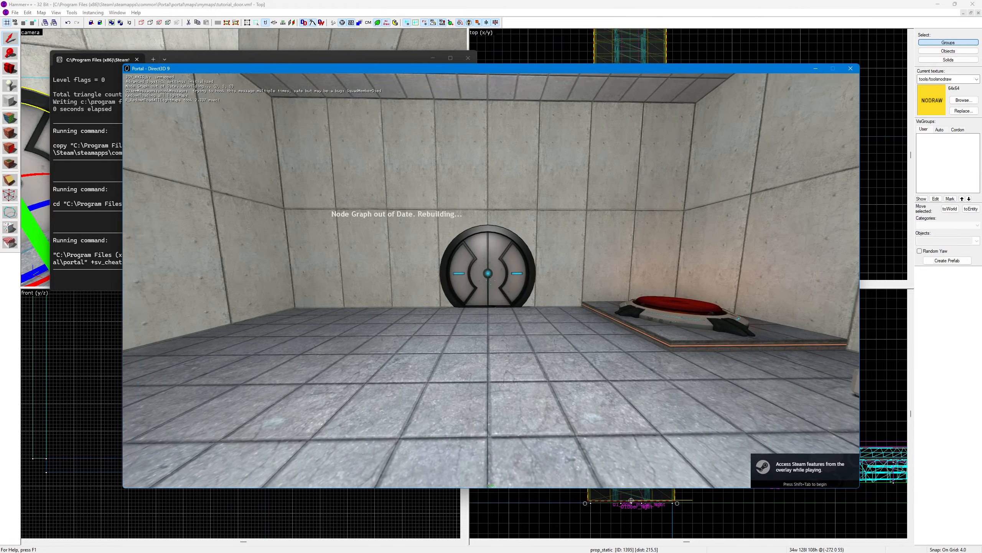
key("e")
key("e")
key("w")
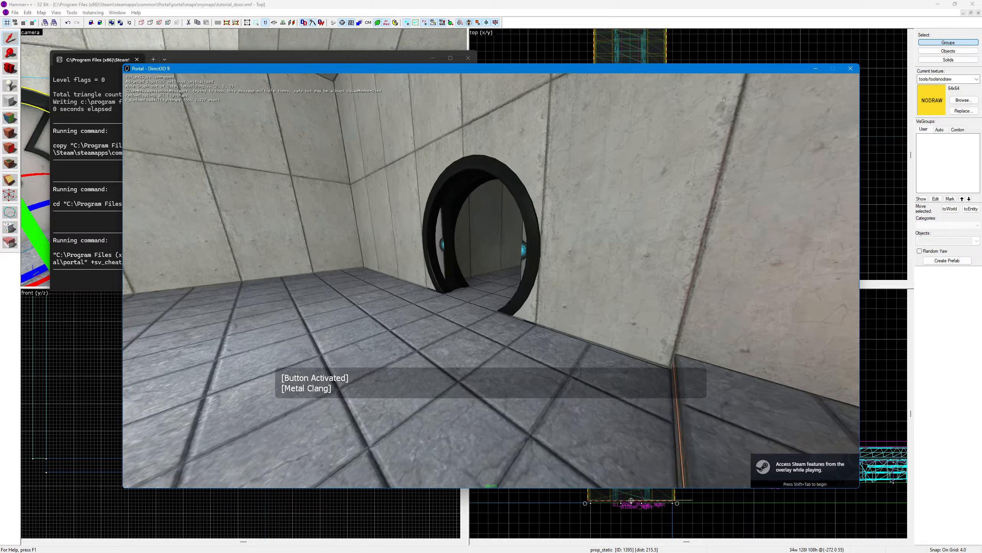